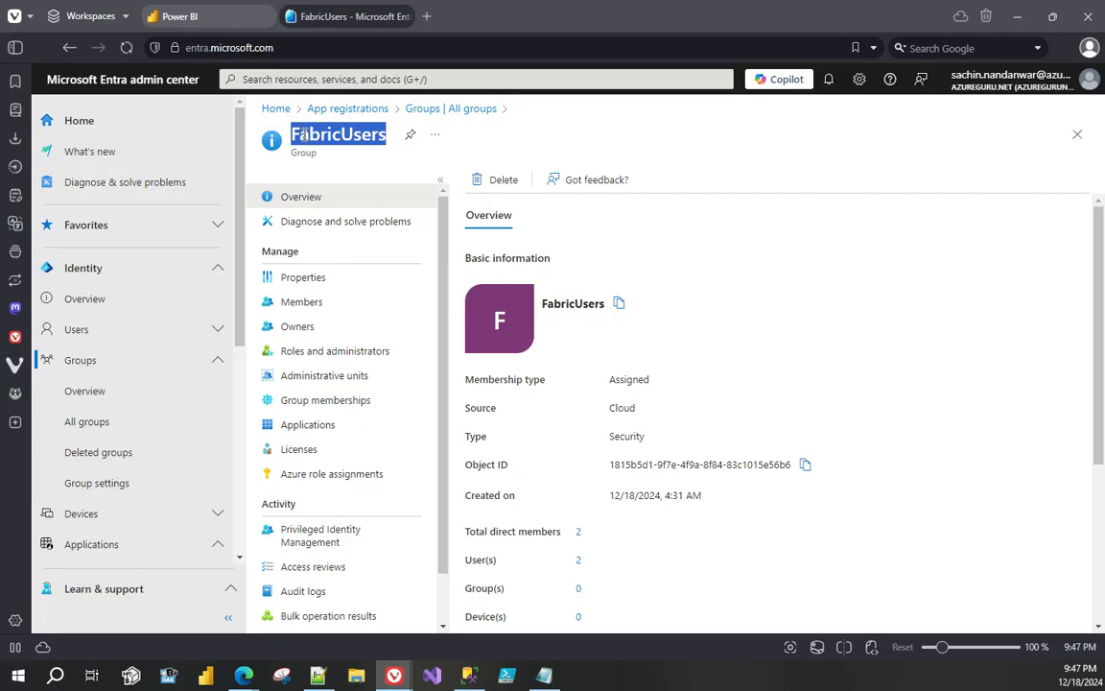
- Examine the direct members of the FabricUsers group in Entra and the direct access list of LakeHouse_1 in Power BI
{"action": "scroll", "coordinate": [595, 461], "scroll_direction": "down", "scroll_amount": 1}
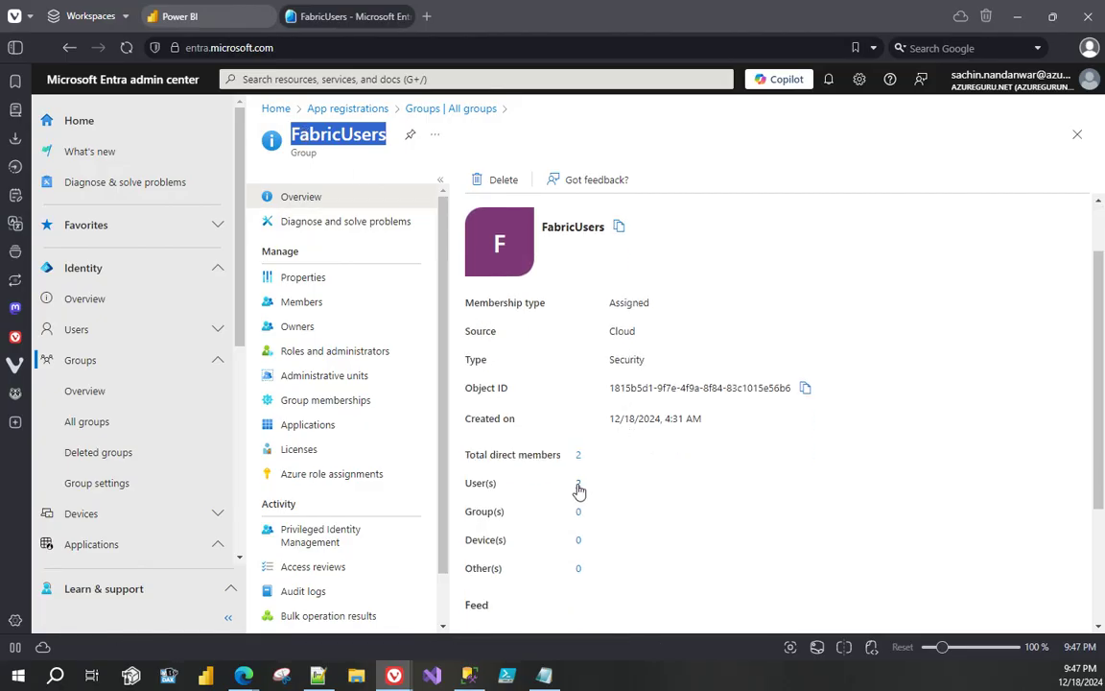
{"action": "left_click", "coordinate": [580, 486]}
{"action": "left_click", "coordinate": [191, 10]}
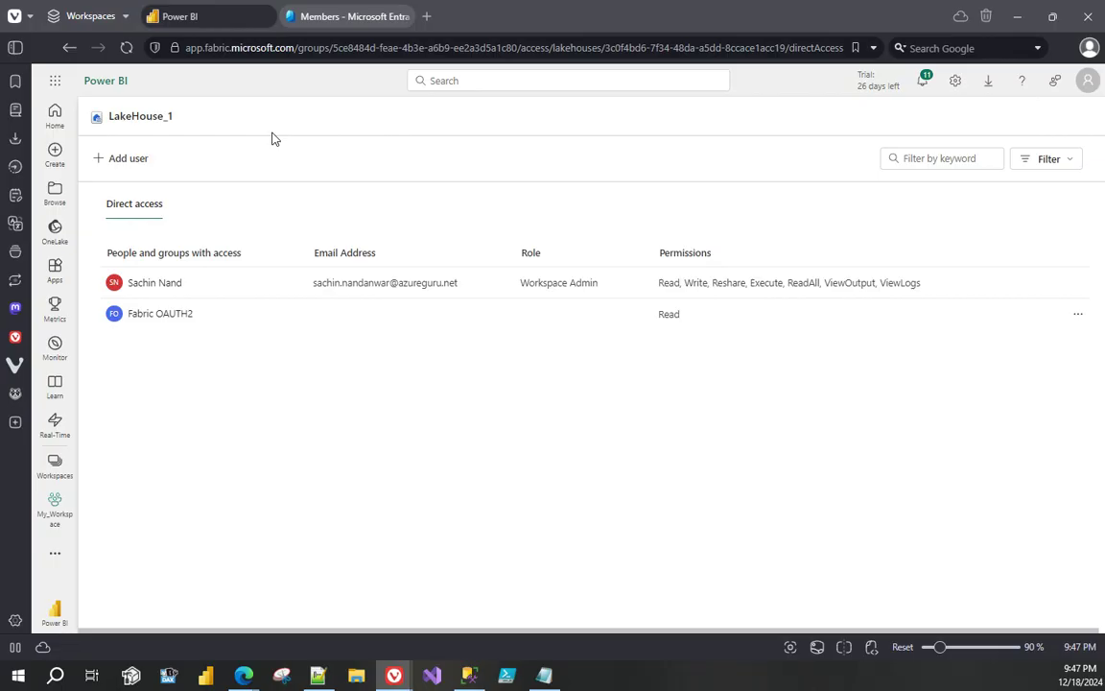
{"action": "double_click", "coordinate": [122, 114]}
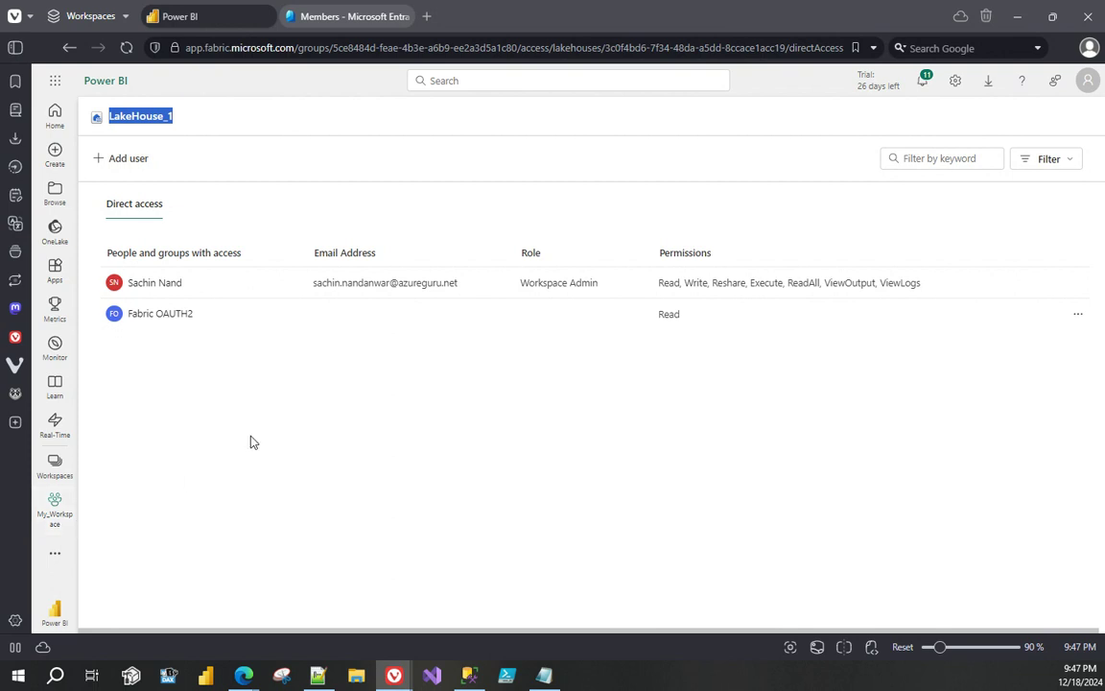
{"action": "left_click", "coordinate": [317, 11]}
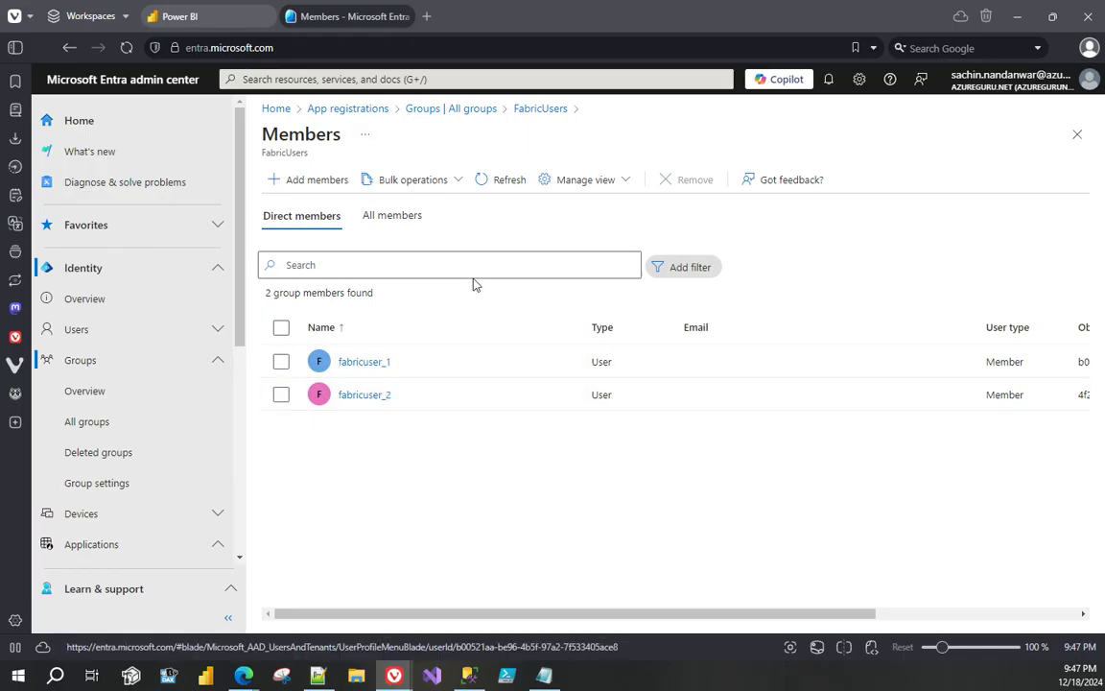
- Look over the connected databases in SQL Server Management Studio and return to the LakeHouse_1 access page in the browser
{"action": "left_click", "coordinate": [469, 677]}
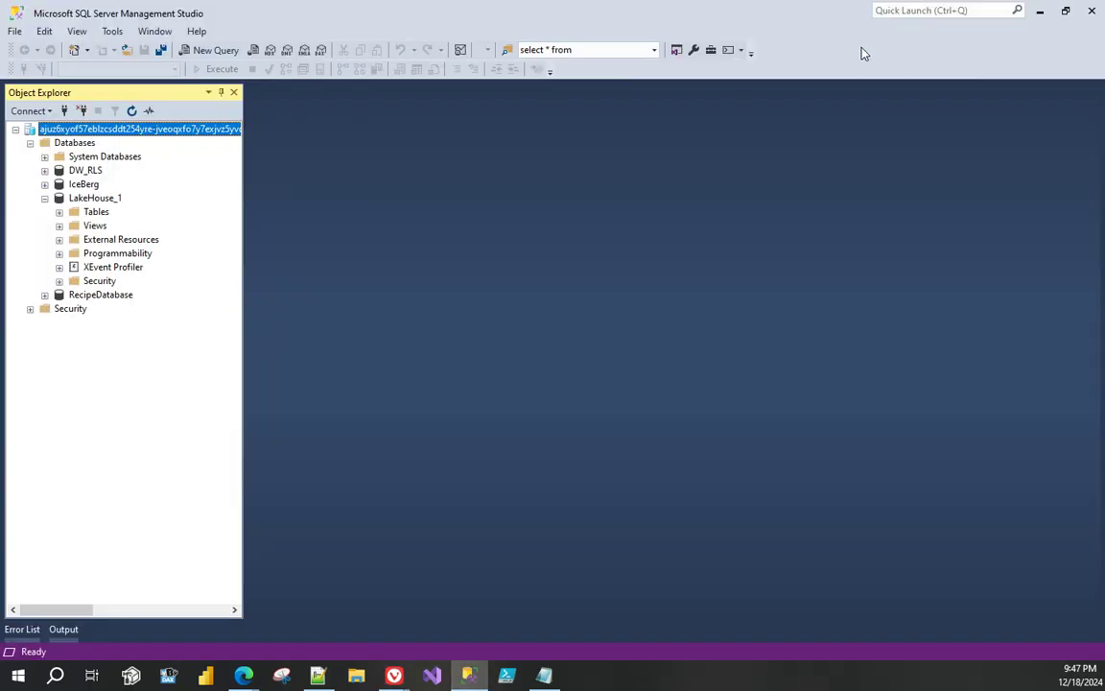
{"action": "key", "text": "alt+Tab"}
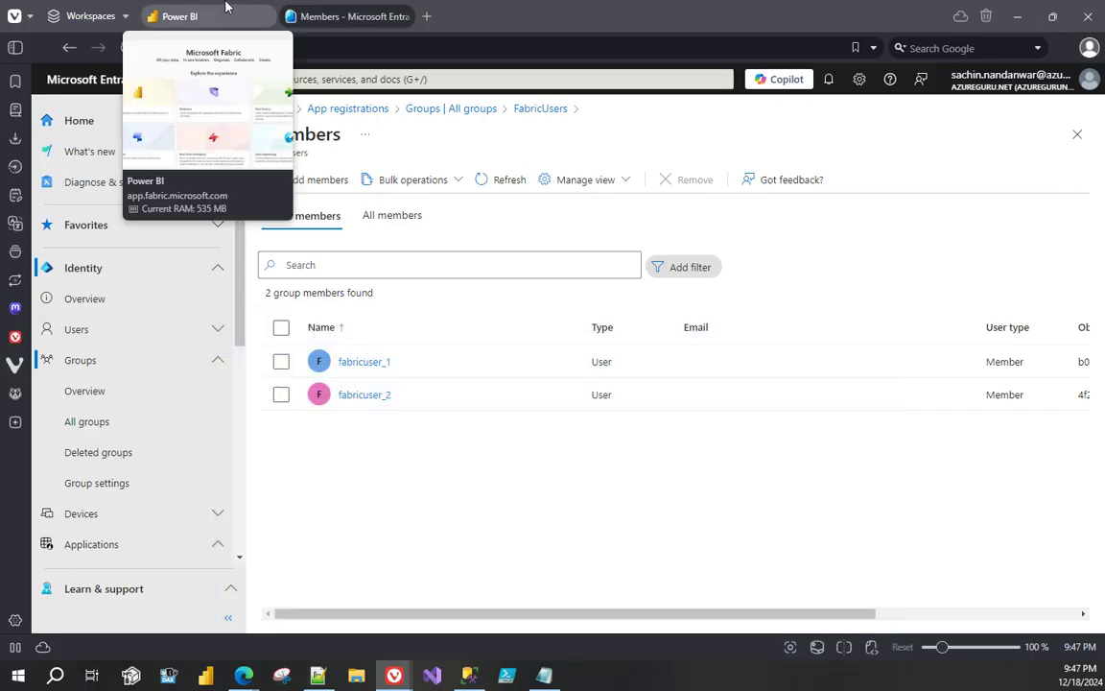
{"action": "left_click", "coordinate": [226, 9]}
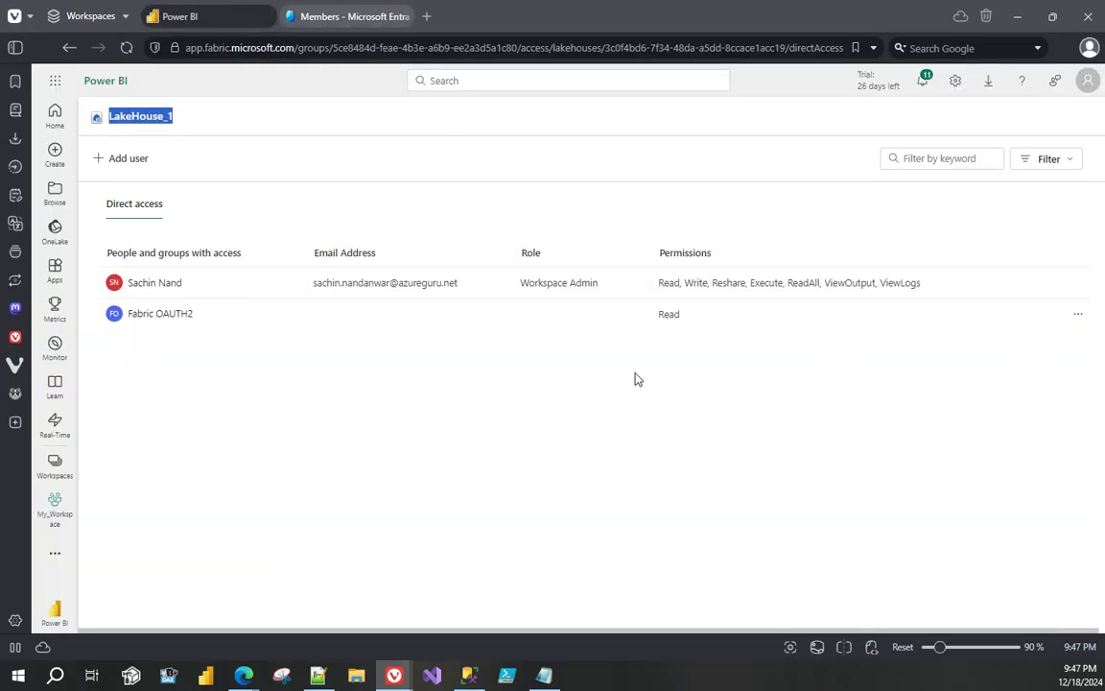
- Grant the FabricUsers group access to LakeHouse_1 without any additional permissions
{"action": "left_click", "coordinate": [127, 159]}
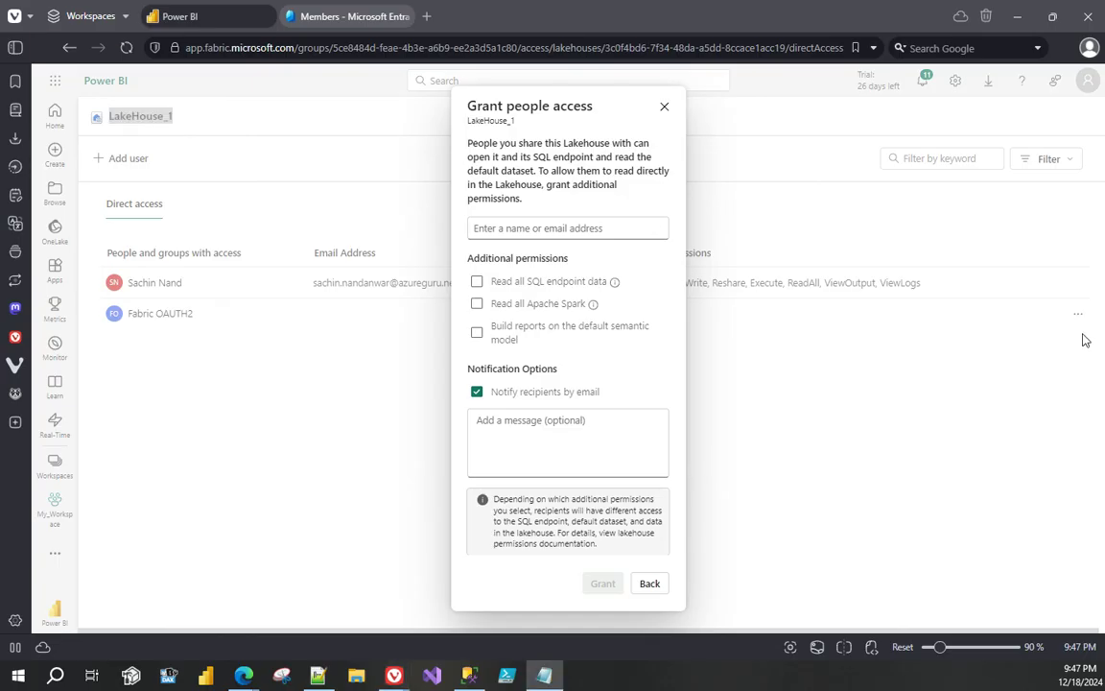
{"action": "left_click", "coordinate": [617, 230]}
{"action": "type", "text": "fabric"}
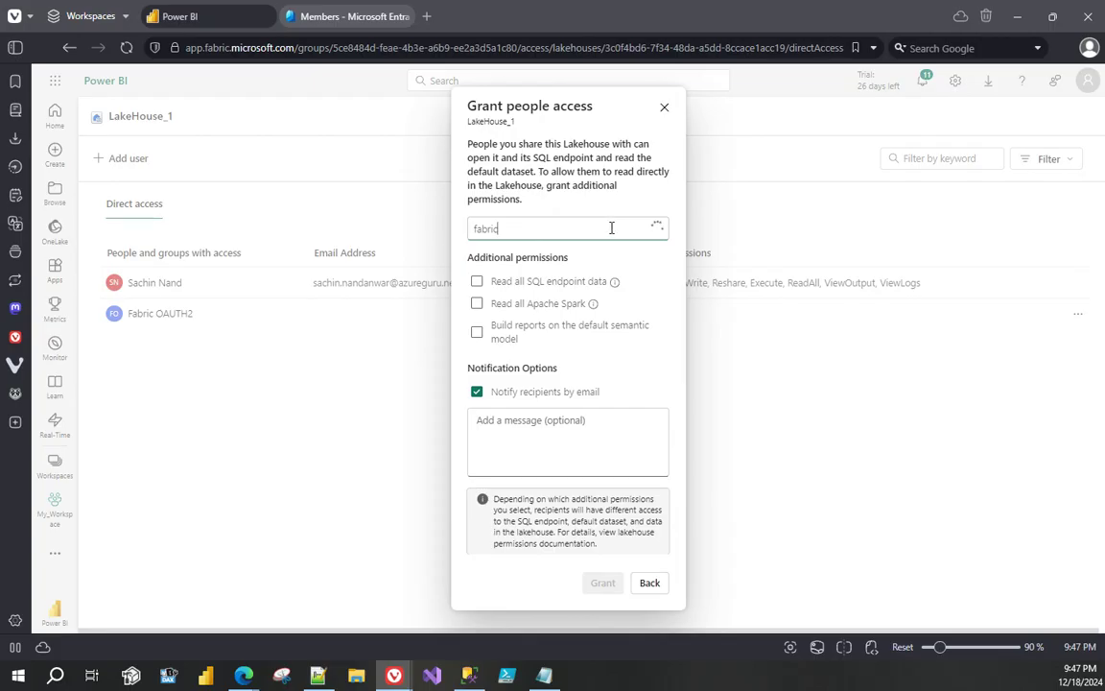
{"action": "left_click", "coordinate": [550, 325]}
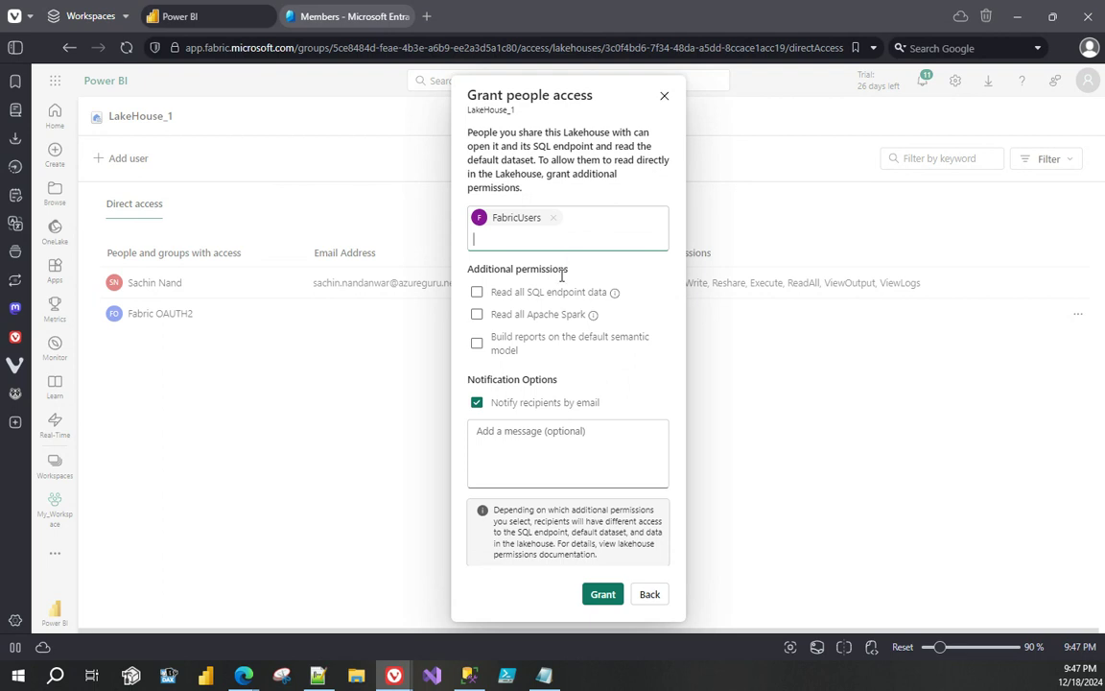
{"action": "left_click", "coordinate": [604, 595]}
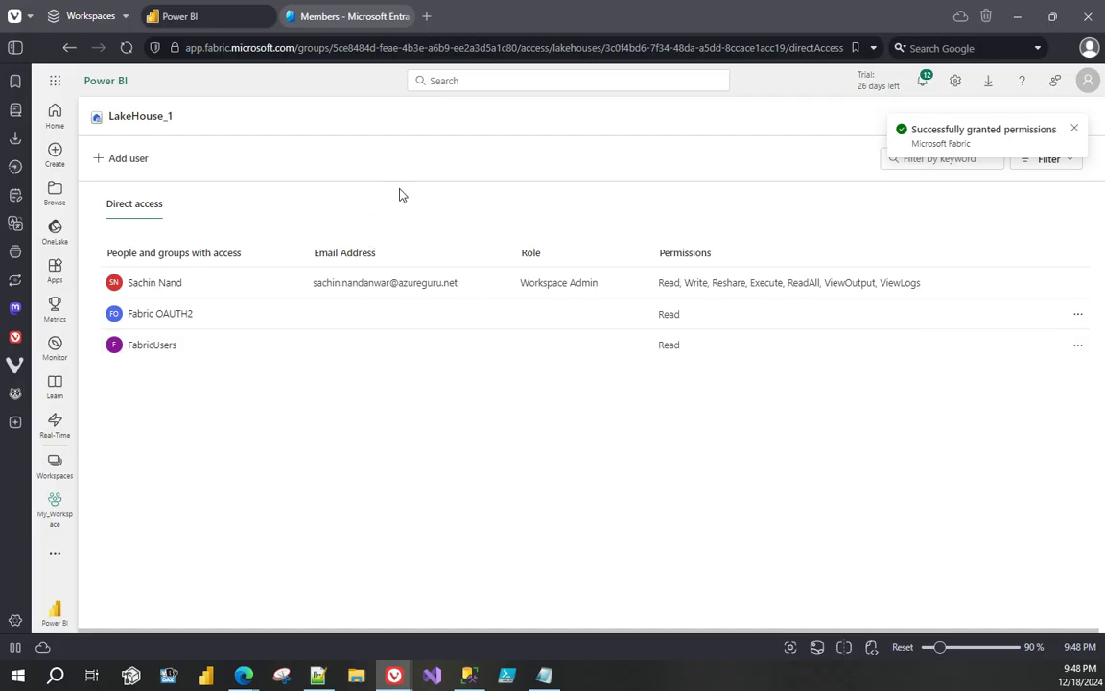
- Open a private browser window and go to app.fabric.microsoft.com
{"action": "left_click", "coordinate": [32, 19]}
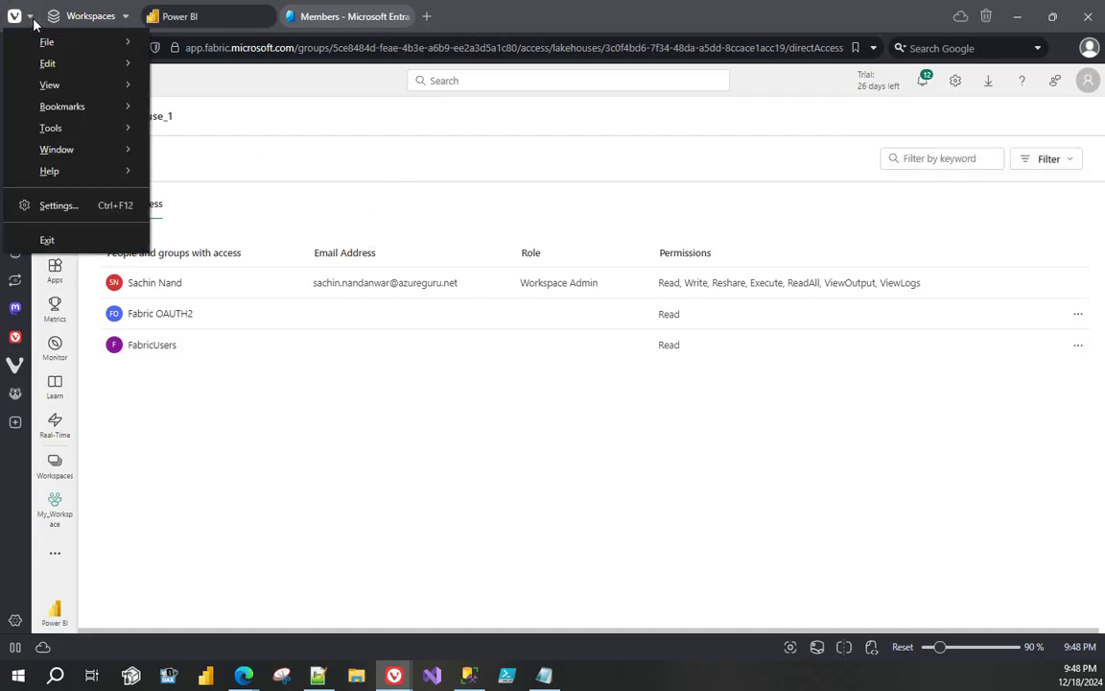
{"action": "mouse_move", "coordinate": [50, 38]}
{"action": "left_click", "coordinate": [277, 93]}
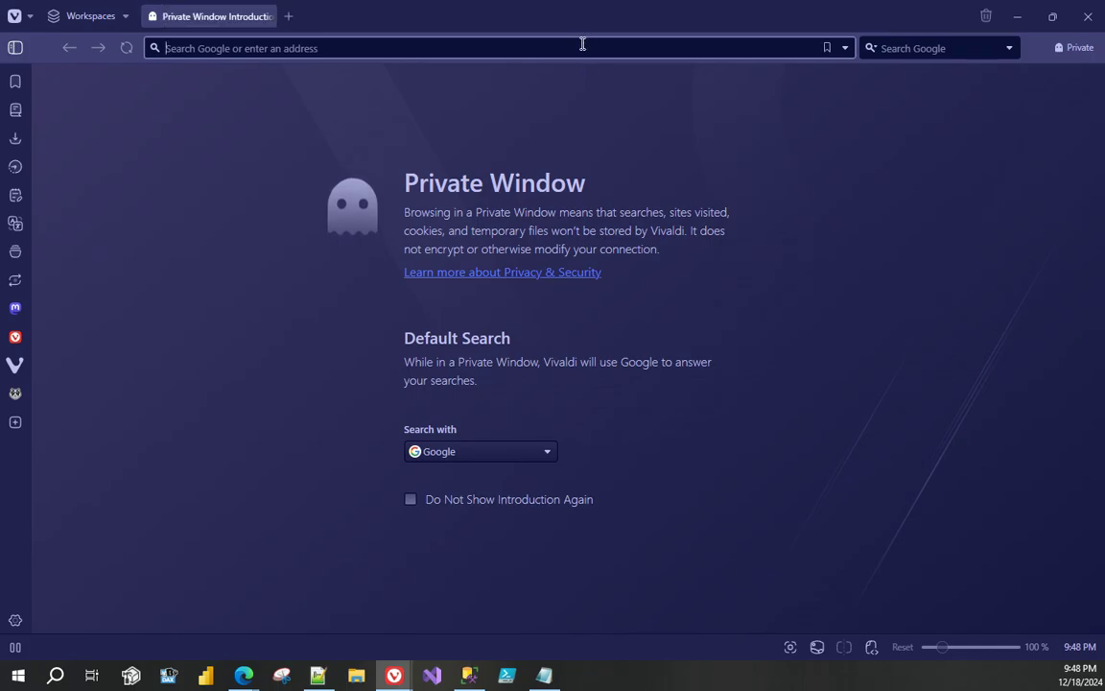
{"action": "type", "text": "app."}
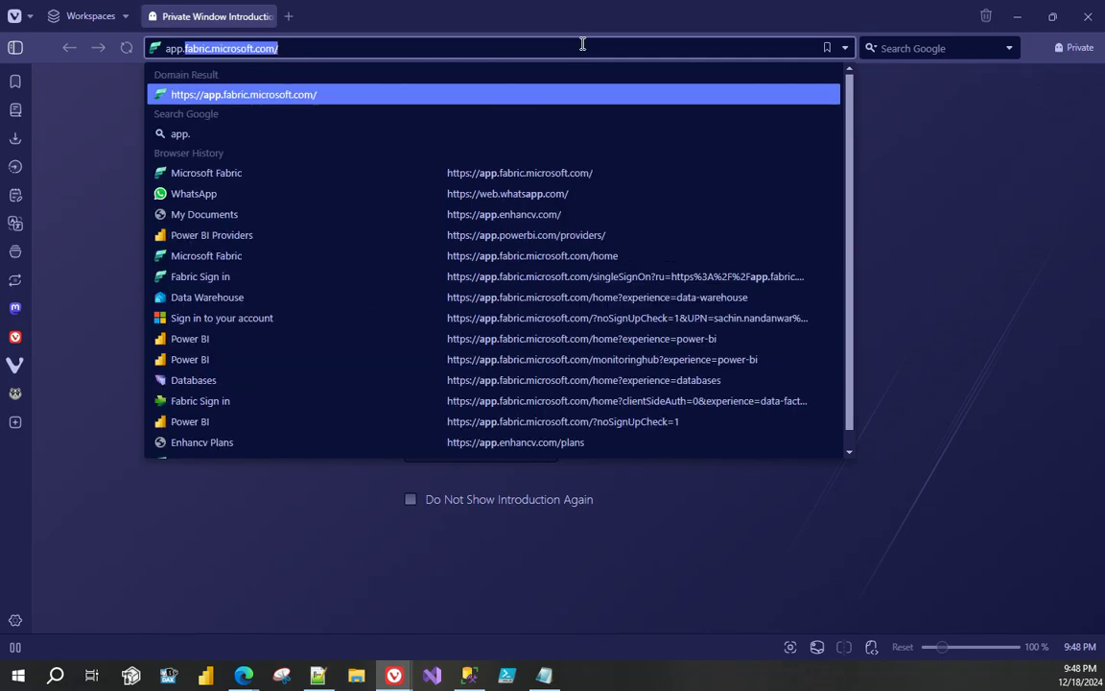
{"action": "key", "text": "Return"}
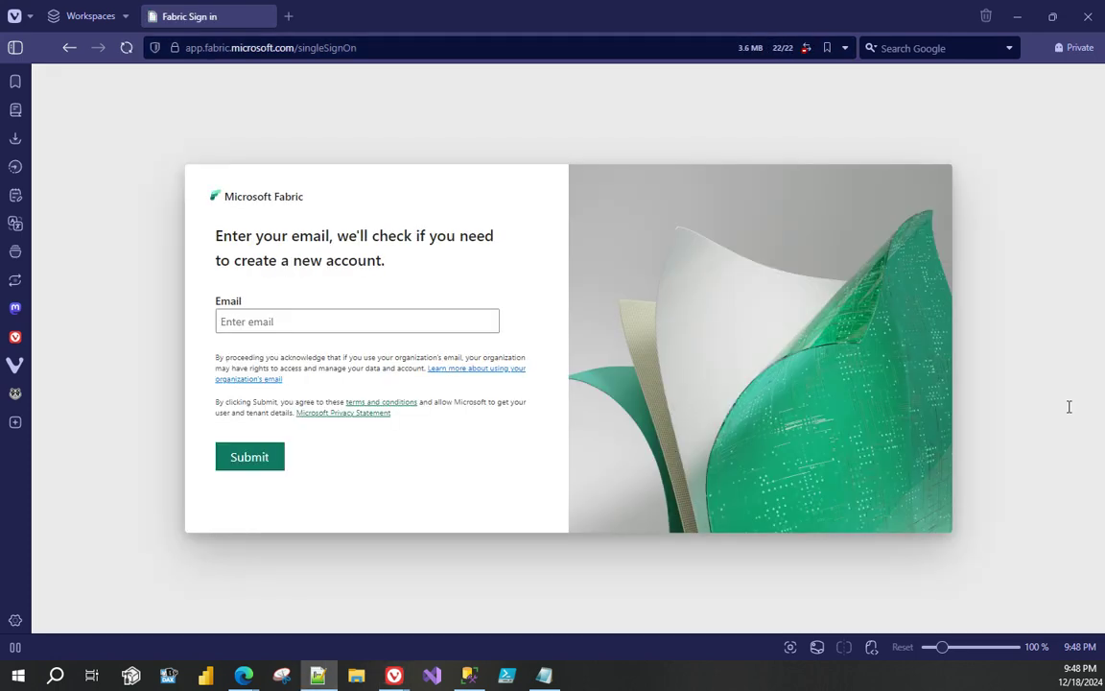
- Sign in to Microsoft Fabric with the email and password of the first FabricUsers member account
{"action": "left_click", "coordinate": [433, 321]}
{"action": "key", "text": "ctrl+v"}
{"action": "left_click", "coordinate": [246, 458]}
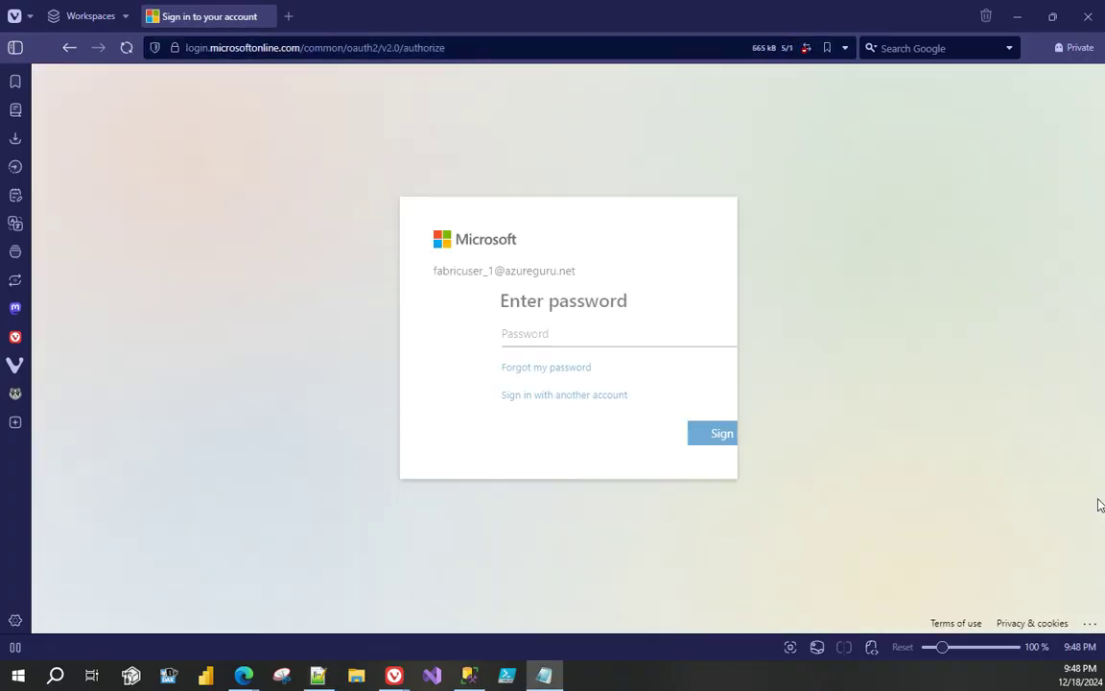
{"action": "left_click", "coordinate": [606, 336]}
{"action": "key", "text": "ctrl+v"}
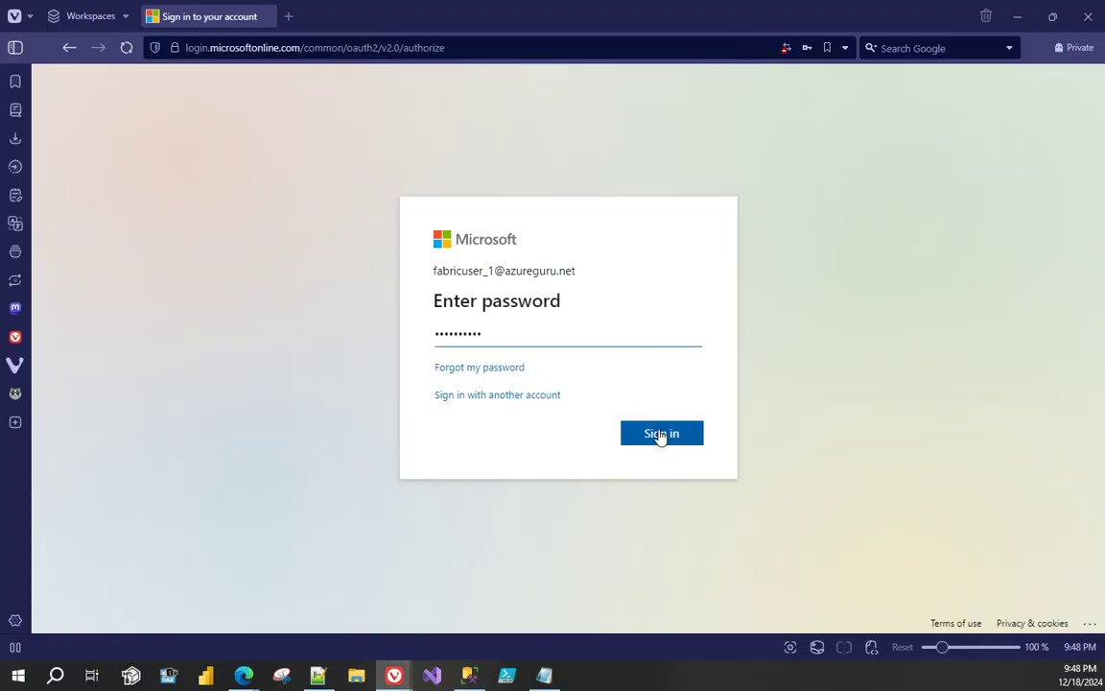
{"action": "left_click", "coordinate": [661, 433]}
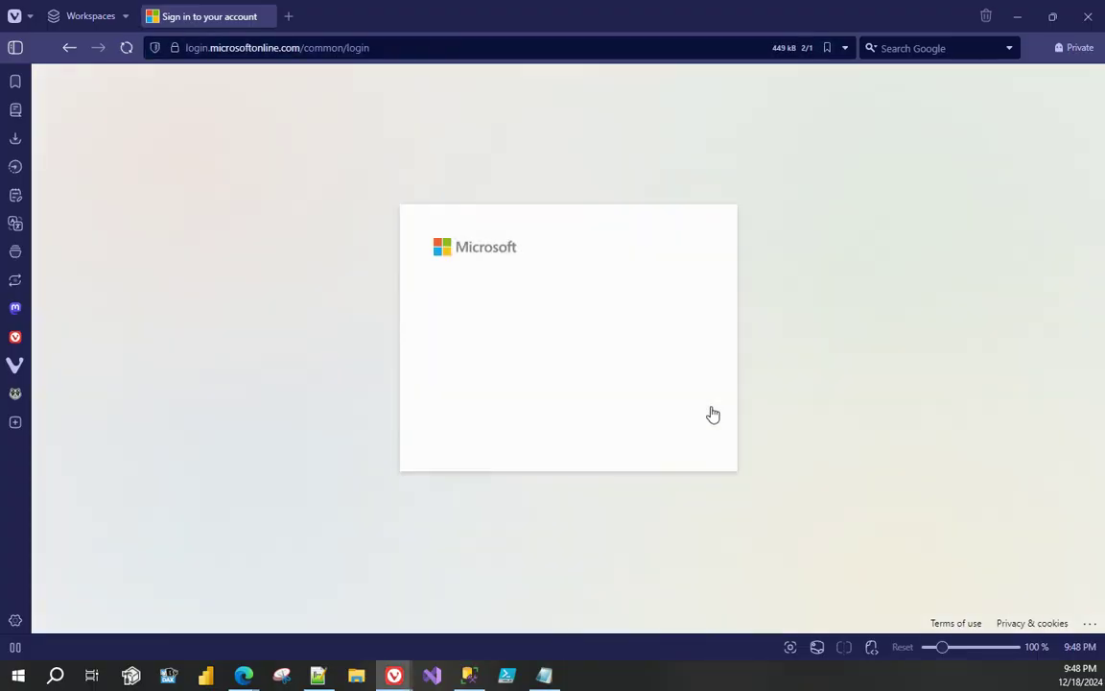
{"action": "left_click", "coordinate": [590, 430]}
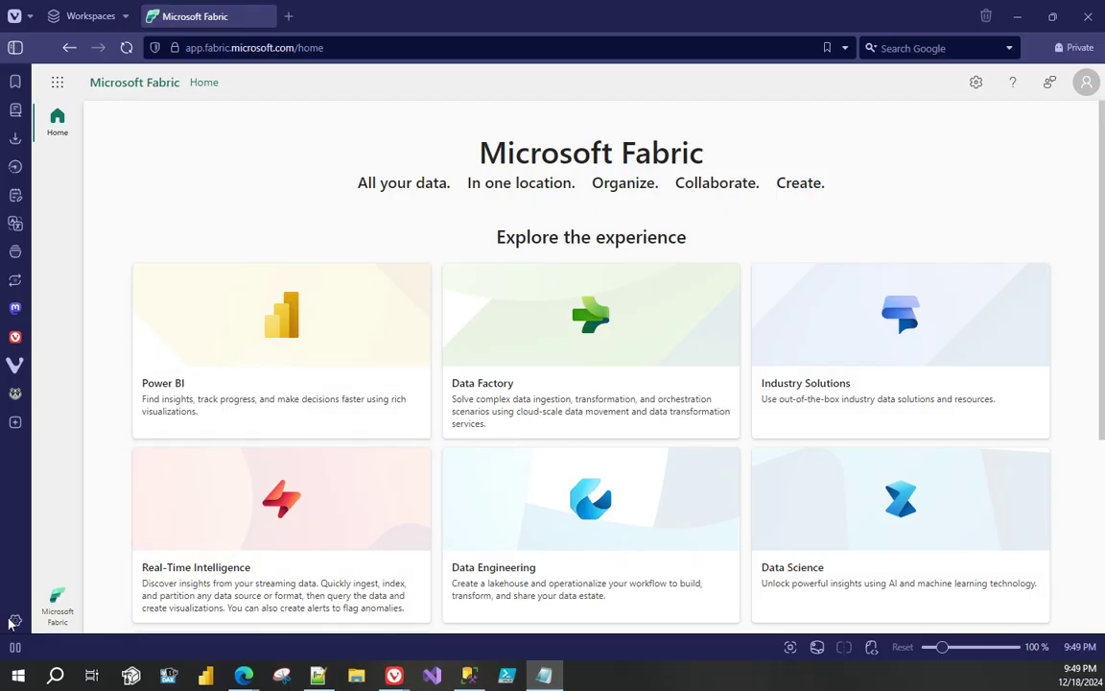
- Switch to the Power BI experience and open the LakeHouse_1 lakehouse from the OneLake catalog, dismissing the T-SQL tip
{"action": "left_click", "coordinate": [57, 599]}
{"action": "left_click", "coordinate": [143, 462]}
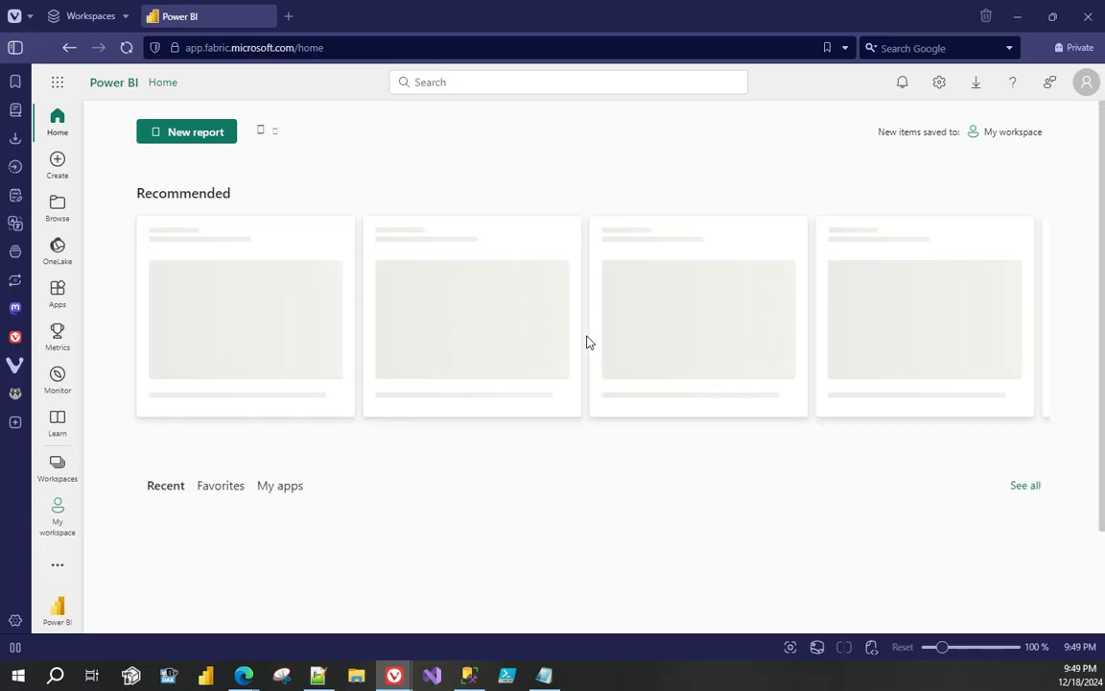
{"action": "left_click", "coordinate": [56, 248]}
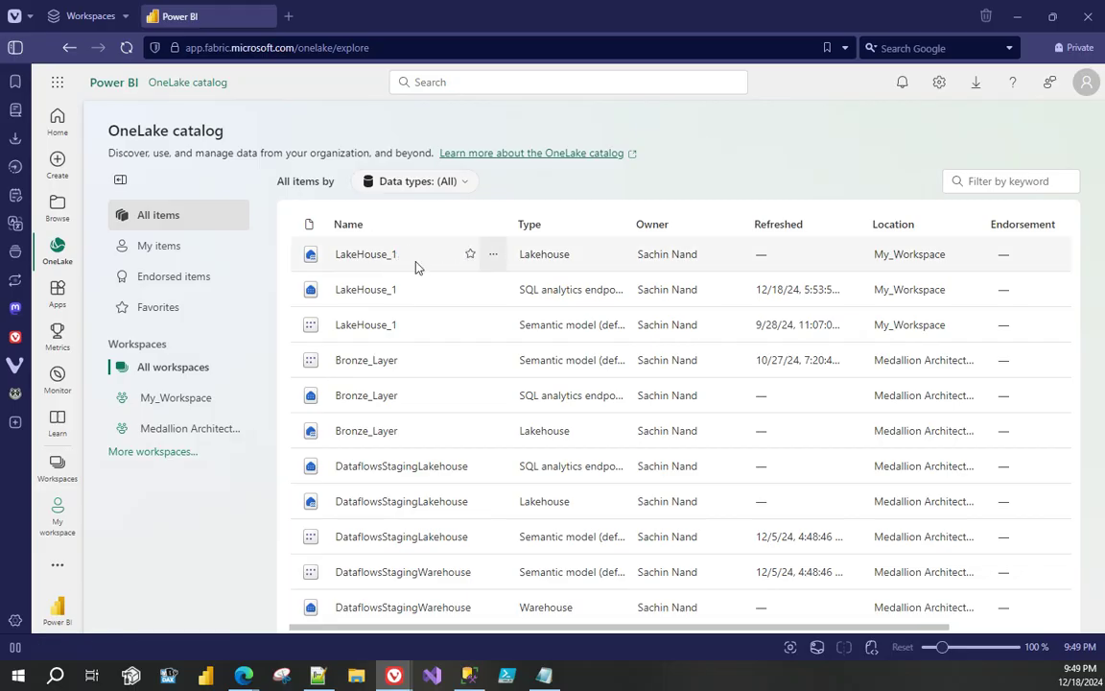
{"action": "left_click", "coordinate": [492, 253]}
{"action": "left_click", "coordinate": [521, 287]}
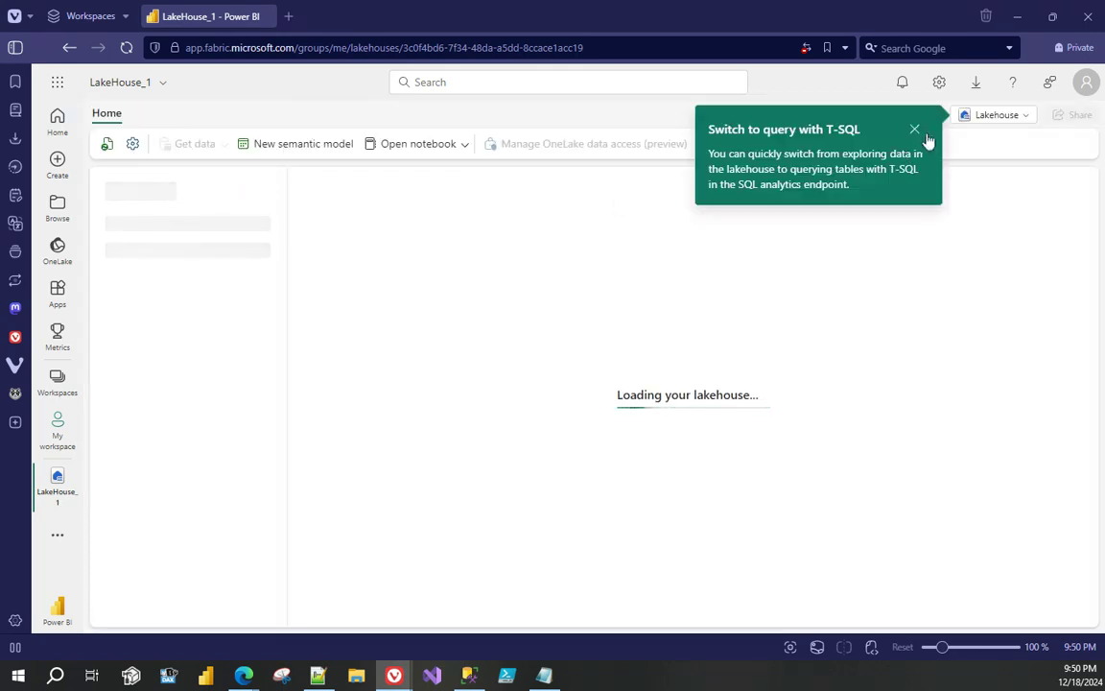
{"action": "left_click", "coordinate": [916, 131]}
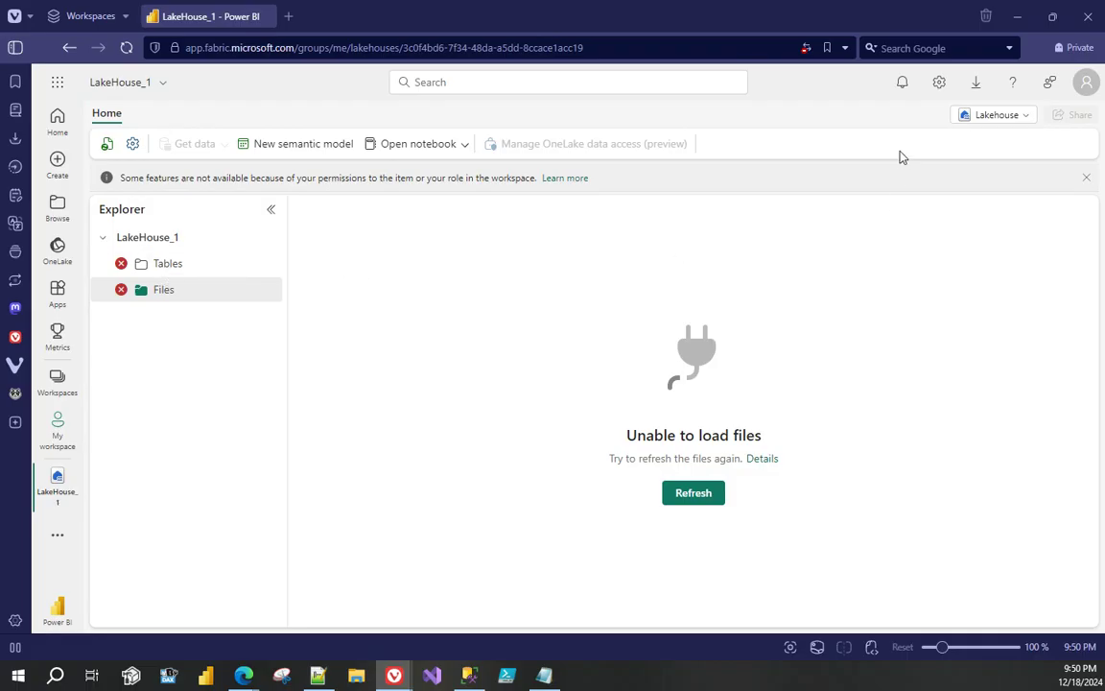
- Switch LakeHouse_1 to its SQL analytics endpoint and widen the Explorer pane to show the full table names
{"action": "left_click", "coordinate": [974, 116]}
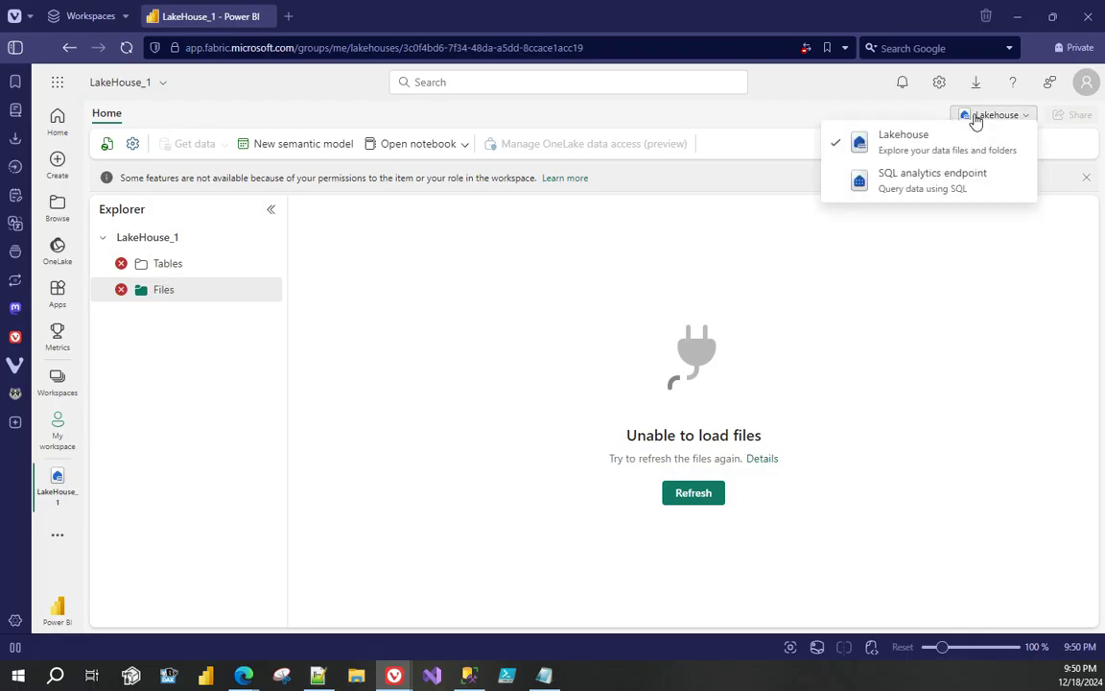
{"action": "left_click", "coordinate": [889, 183]}
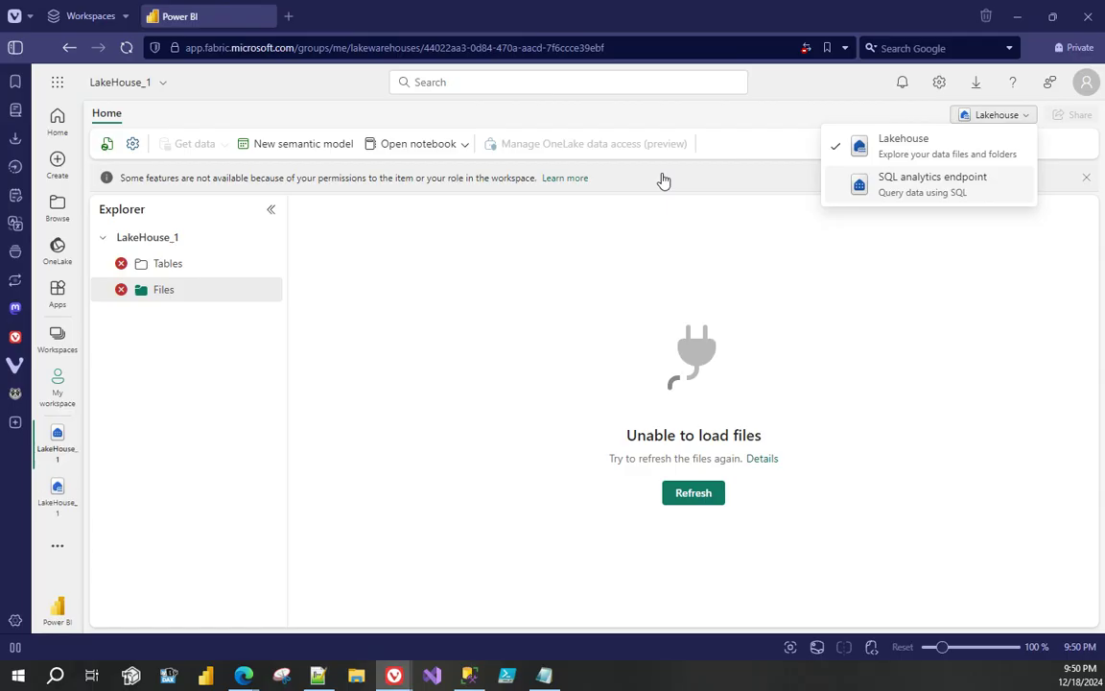
{"action": "key", "text": "Return"}
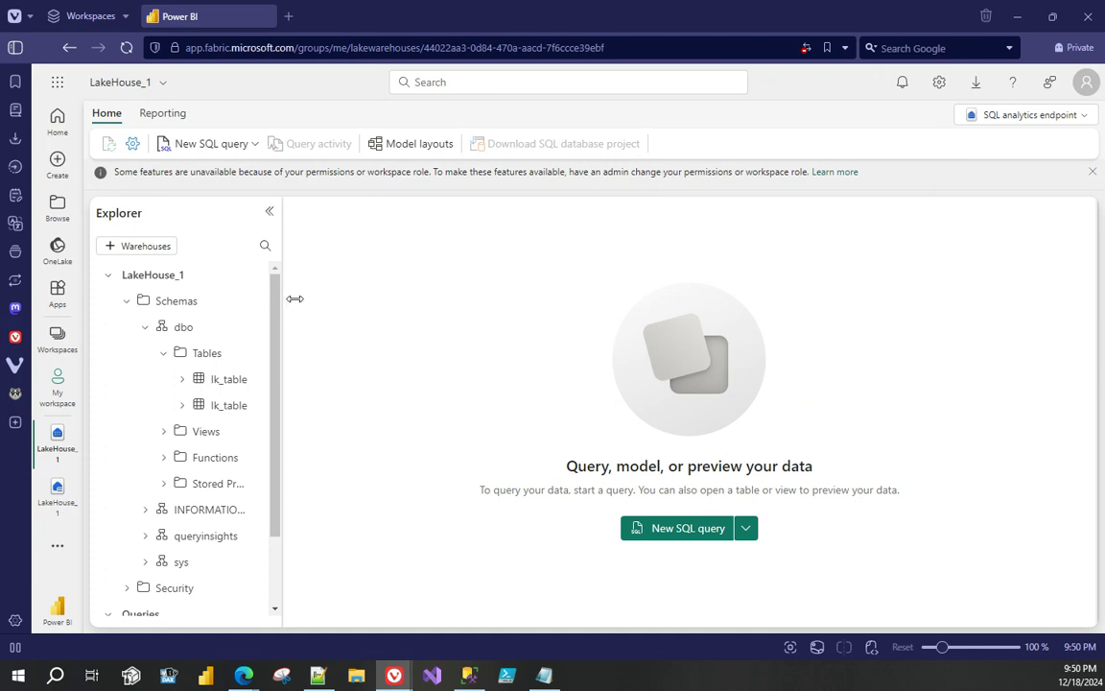
{"action": "left_click_drag", "start_coordinate": [294, 299], "coordinate": [299, 301]}
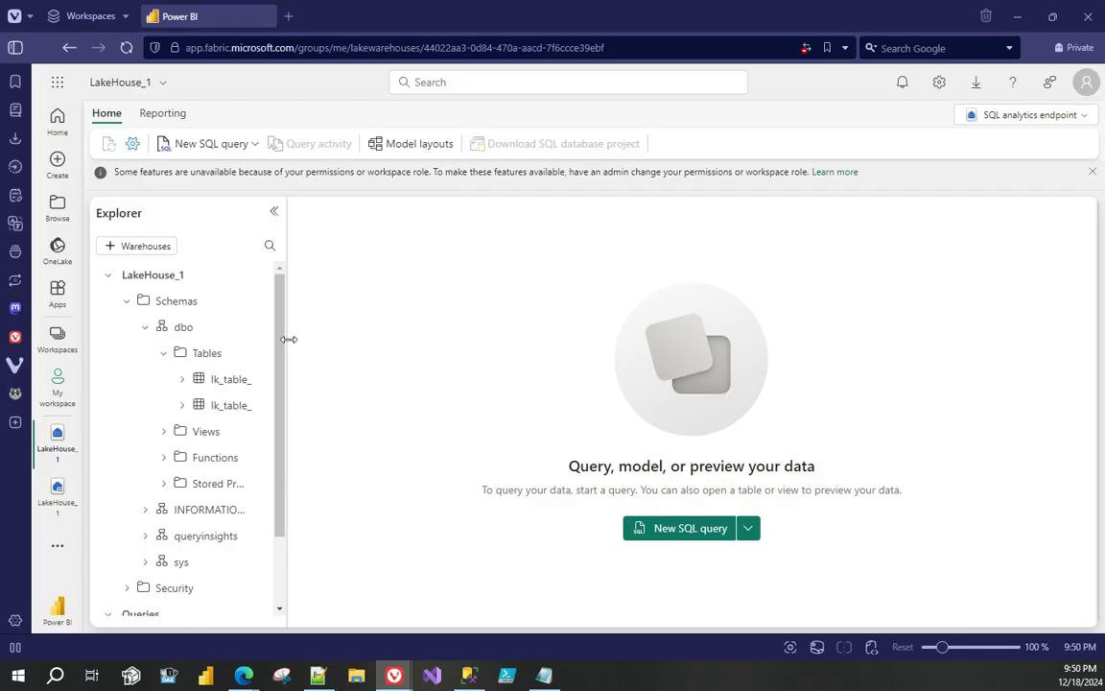
{"action": "left_click_drag", "start_coordinate": [294, 344], "coordinate": [322, 338]}
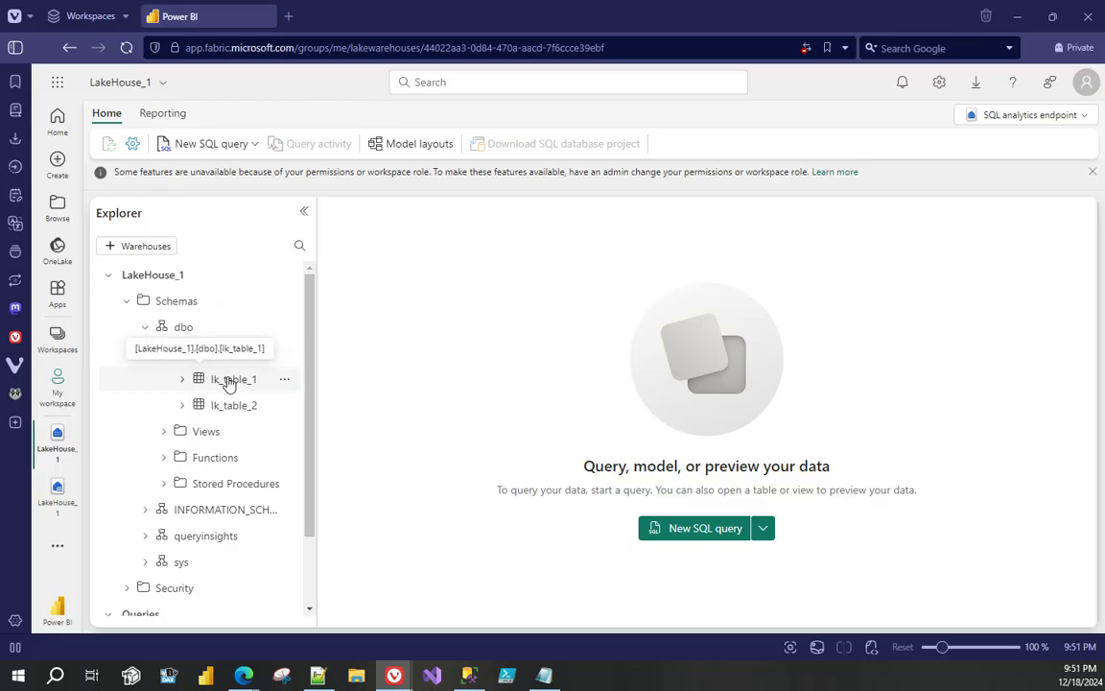
- Try to preview the data of lk_table_1 and lk_table_2, and return LakeHouse_1 to the Lakehouse view
{"action": "left_click", "coordinate": [230, 382]}
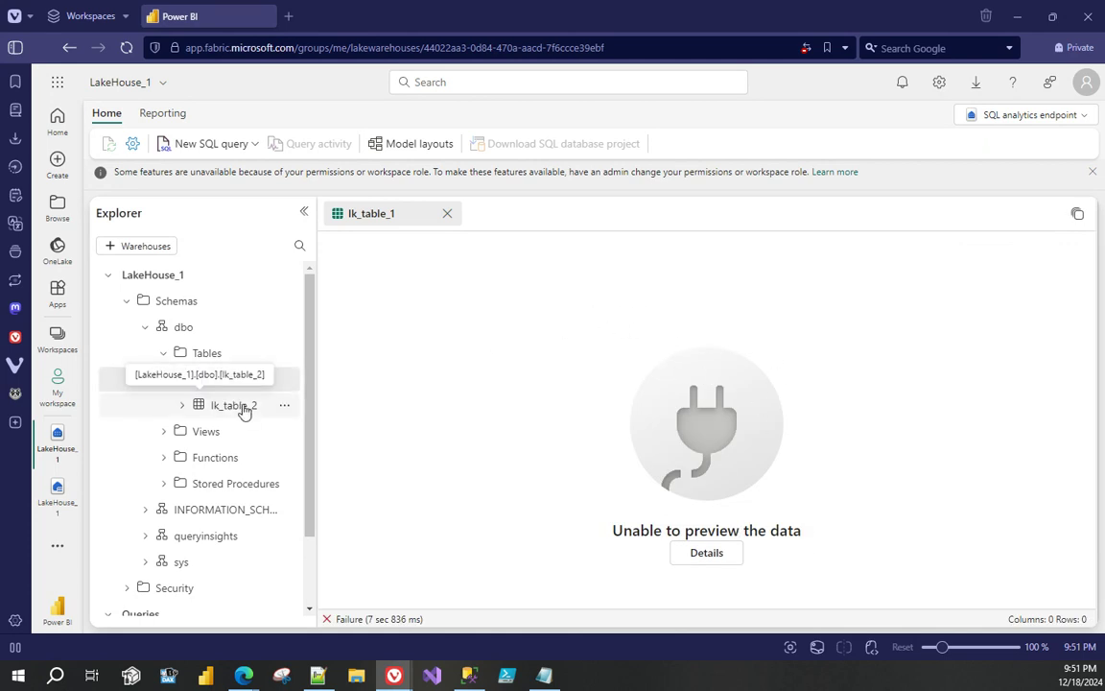
{"action": "left_click", "coordinate": [233, 405]}
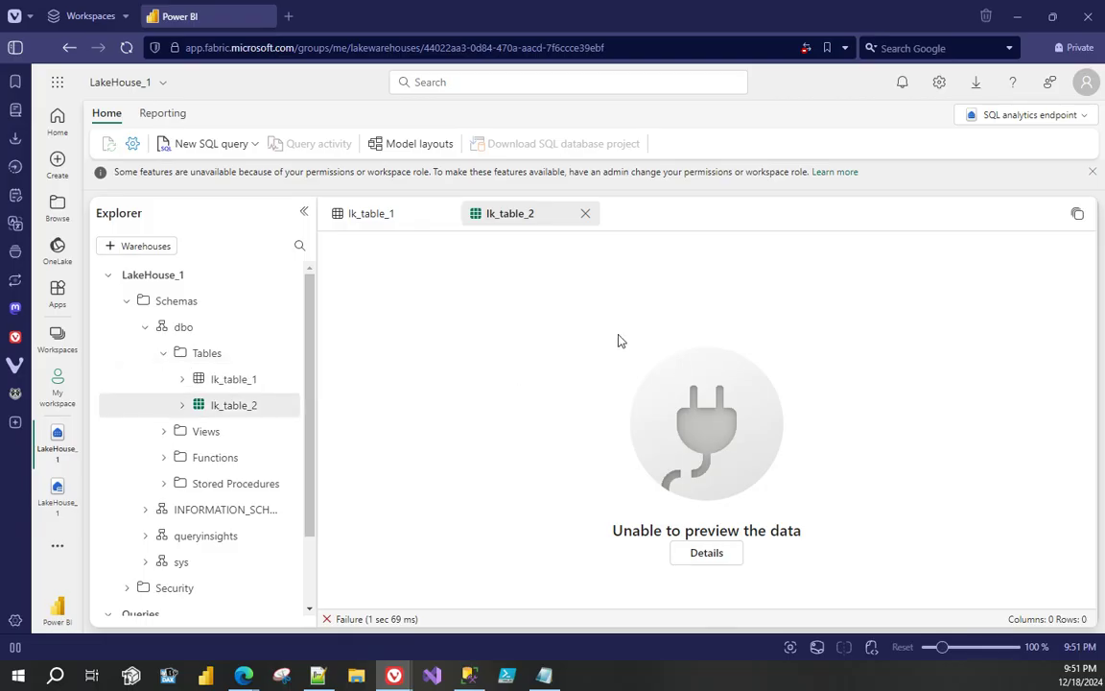
{"action": "left_click", "coordinate": [1002, 115]}
{"action": "left_click", "coordinate": [963, 141]}
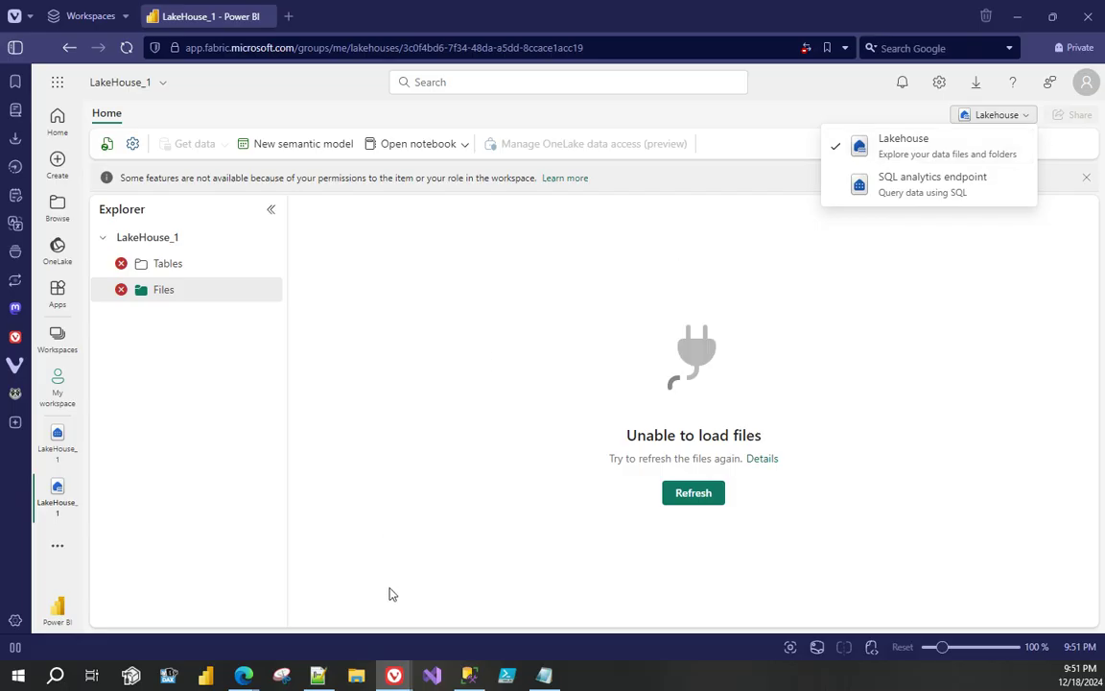
- Sign the test user out of the private window and open My_Workspace in the administrator's browser window
{"action": "left_click", "coordinate": [395, 677]}
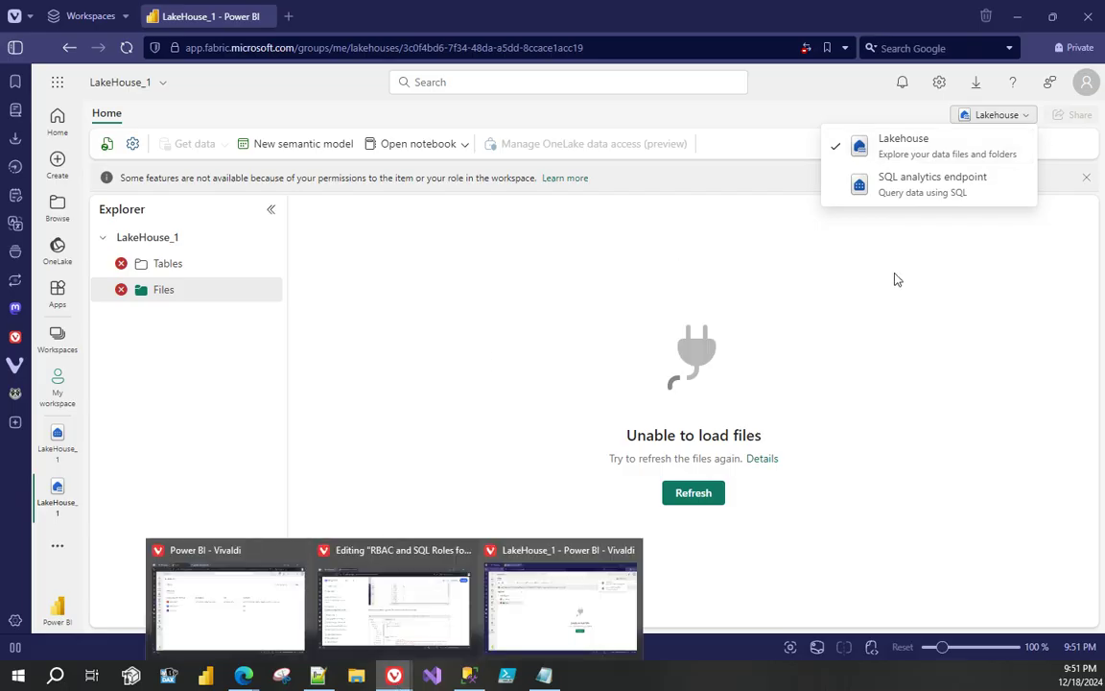
{"action": "left_click", "coordinate": [1085, 83]}
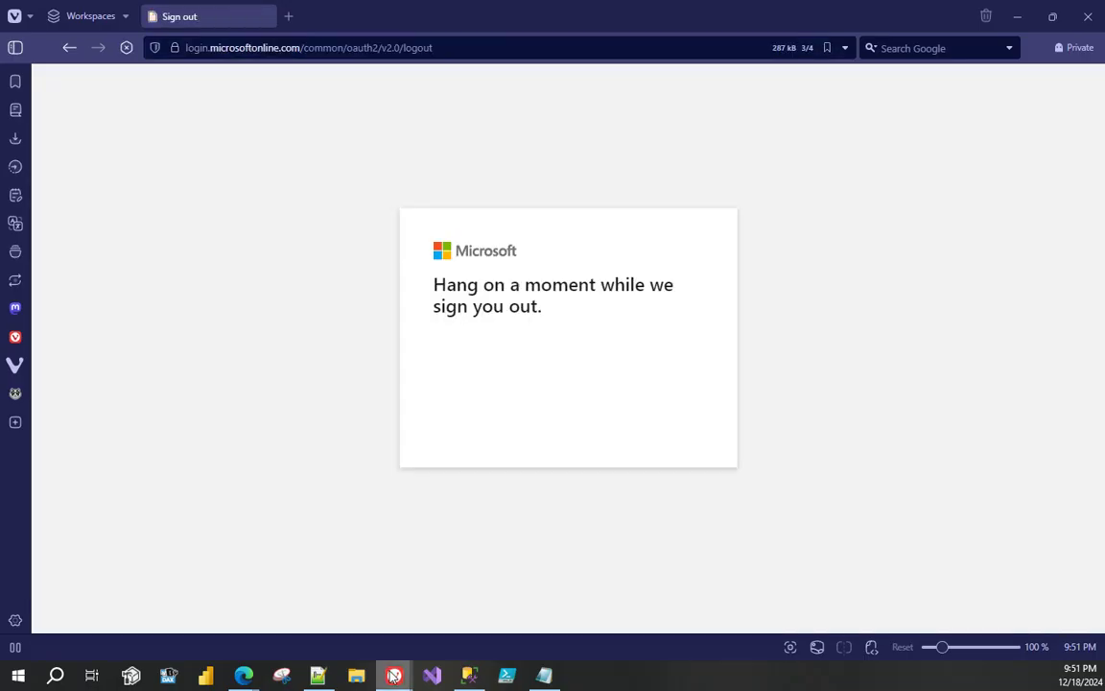
{"action": "left_click", "coordinate": [393, 675]}
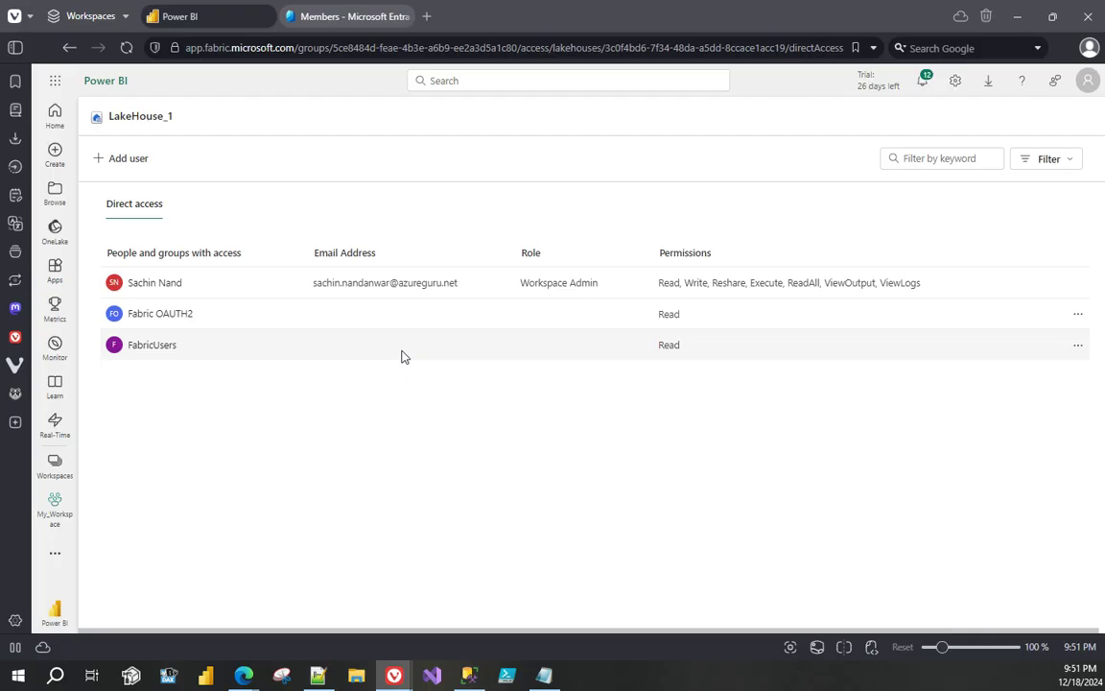
{"action": "left_click", "coordinate": [55, 507]}
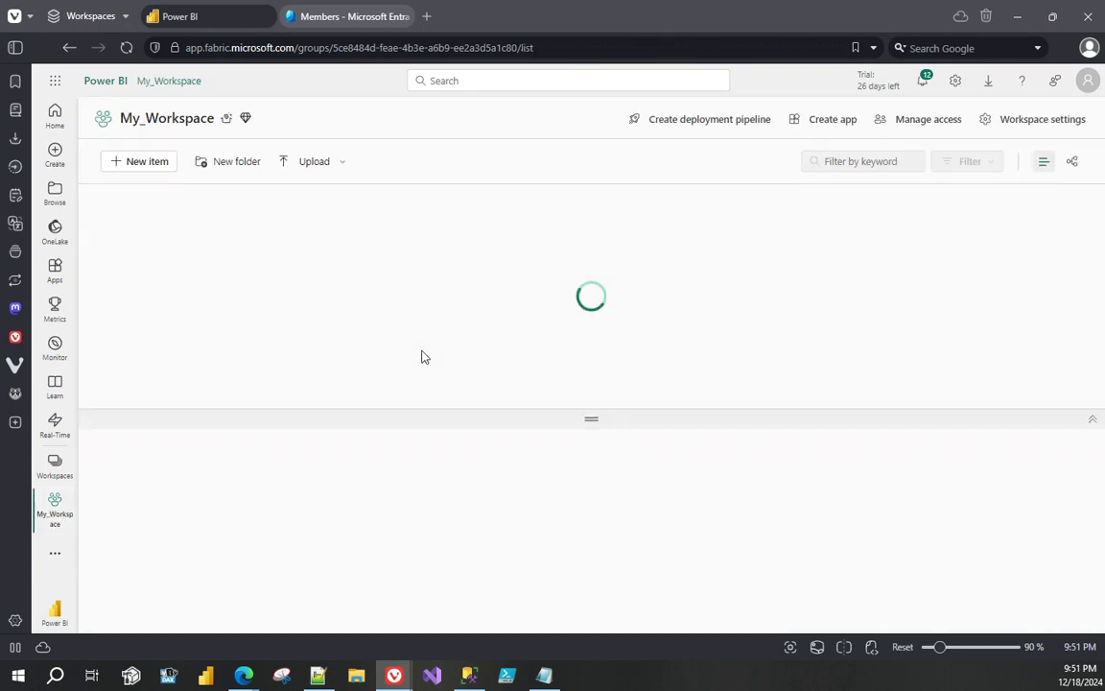
- Add the FabricUsers group to My_Workspace with the Viewer role and return to the workspace's access list
{"action": "left_click", "coordinate": [903, 127]}
{"action": "left_click", "coordinate": [950, 165]}
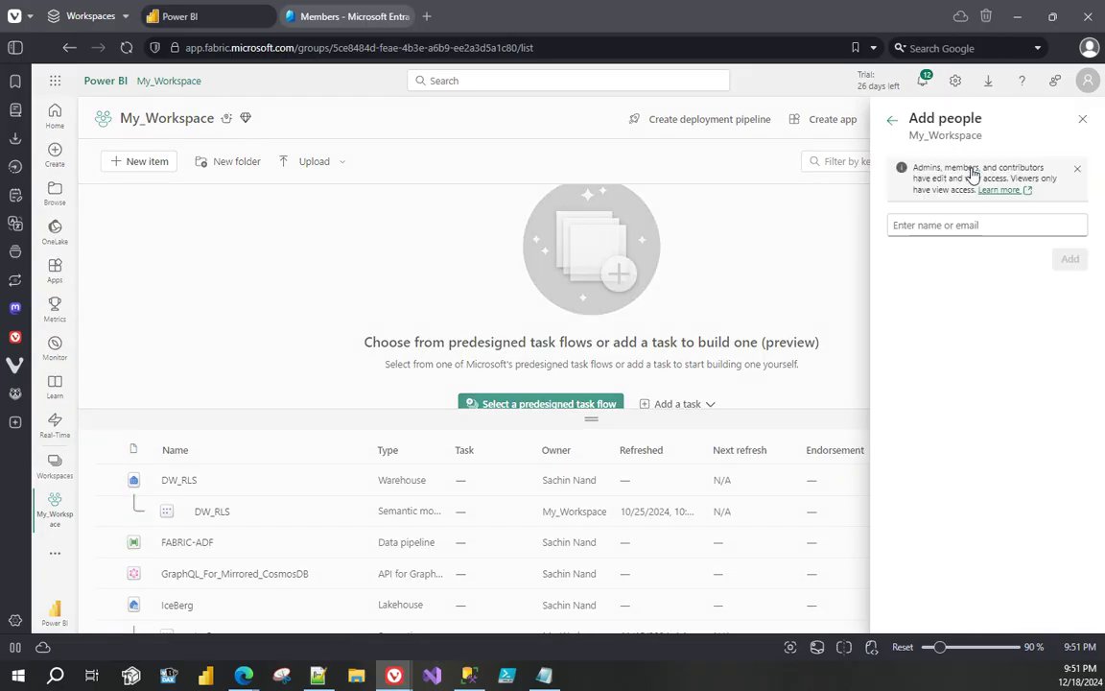
{"action": "left_click", "coordinate": [922, 225]}
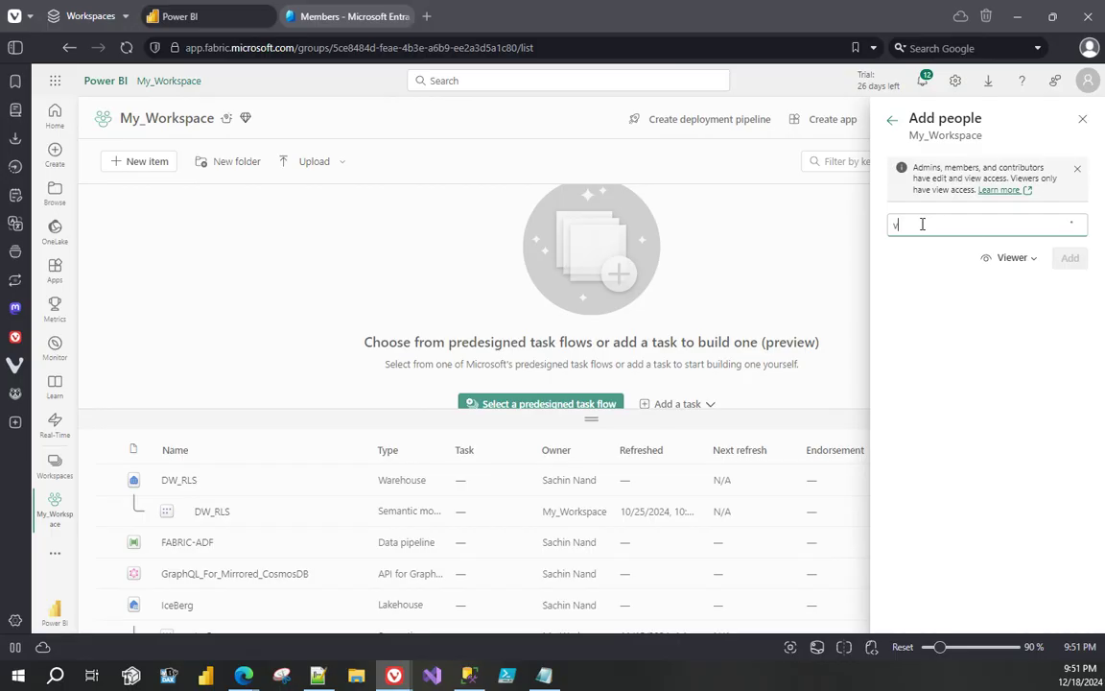
{"action": "type", "text": "t"}
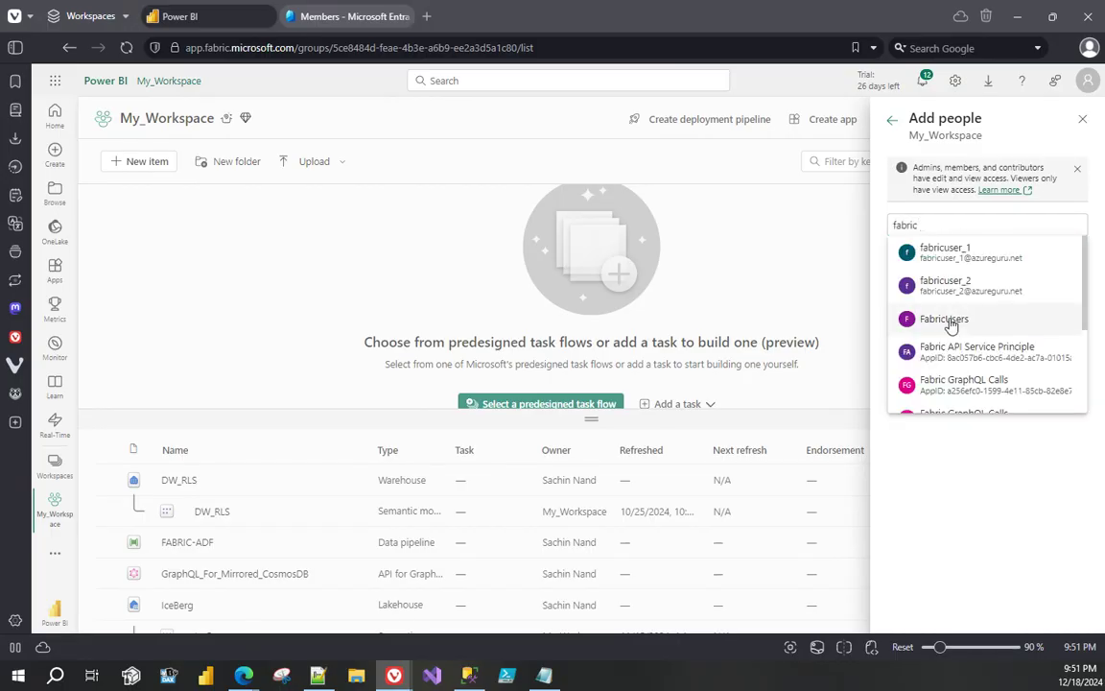
{"action": "left_click", "coordinate": [948, 319]}
{"action": "left_click", "coordinate": [1070, 281]}
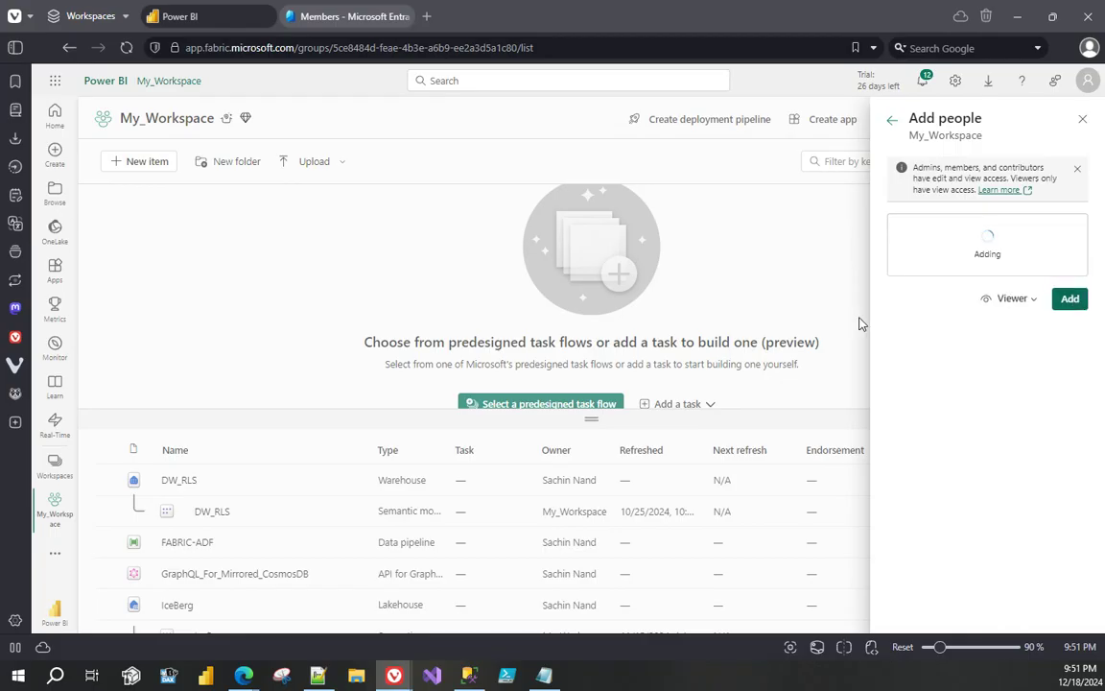
{"action": "left_click", "coordinate": [888, 124]}
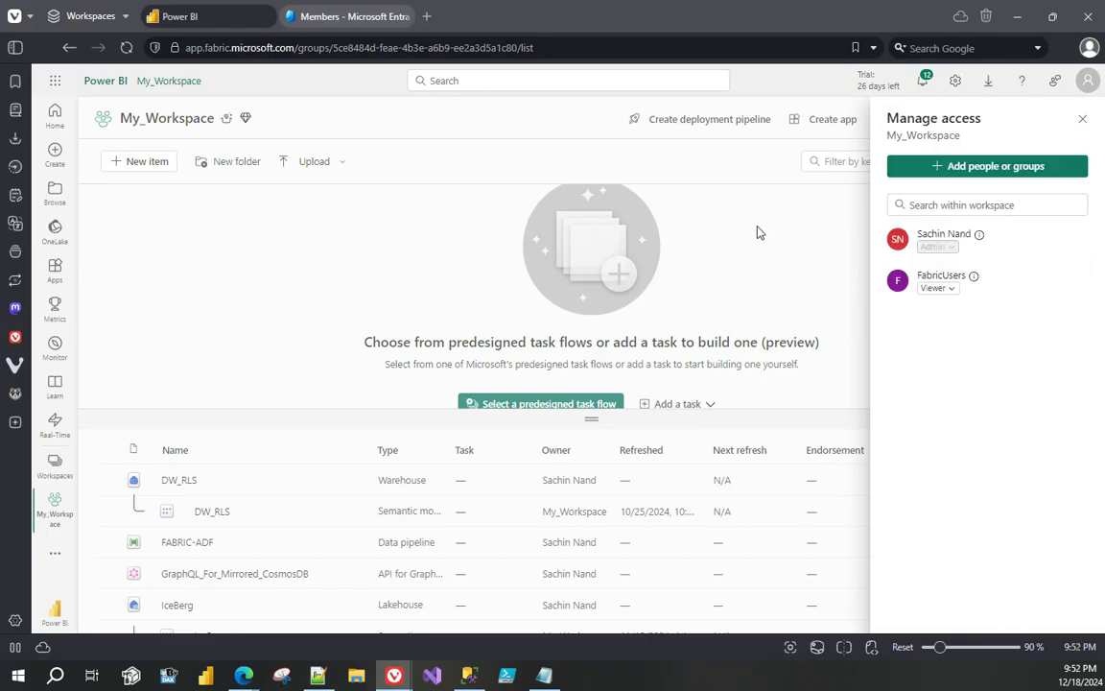
- Switch to the private browser window, open app.fabric.microsoft.com in a new tab, and close the old sign-out tab
{"action": "left_click", "coordinate": [394, 676]}
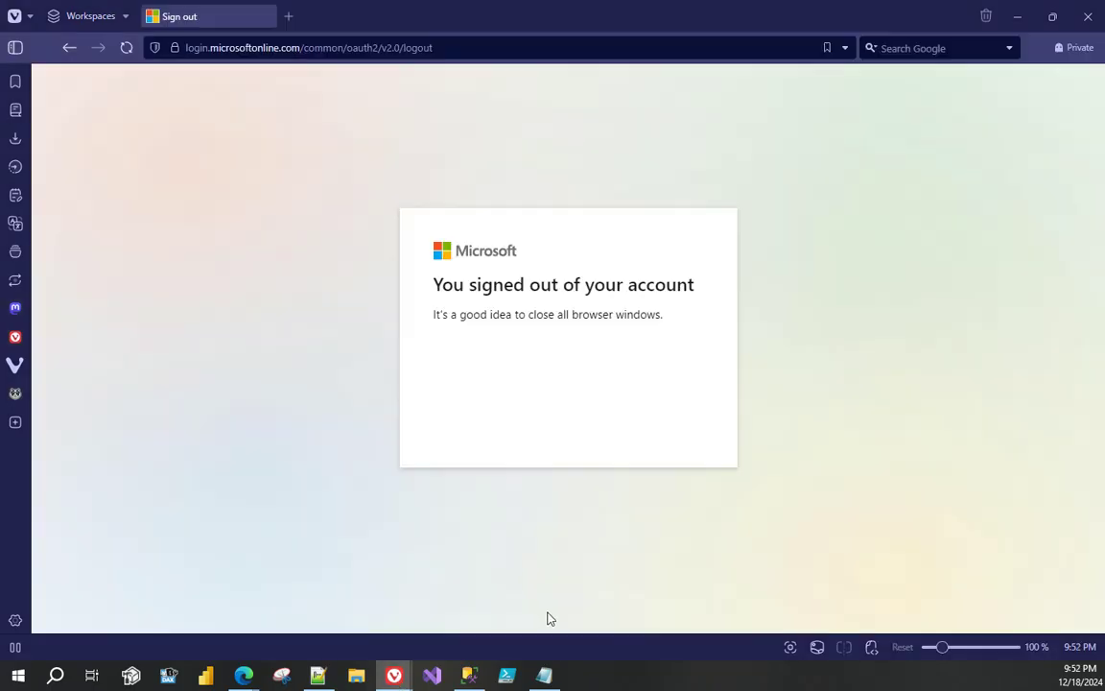
{"action": "left_click", "coordinate": [290, 16]}
{"action": "type", "text": "ap"}
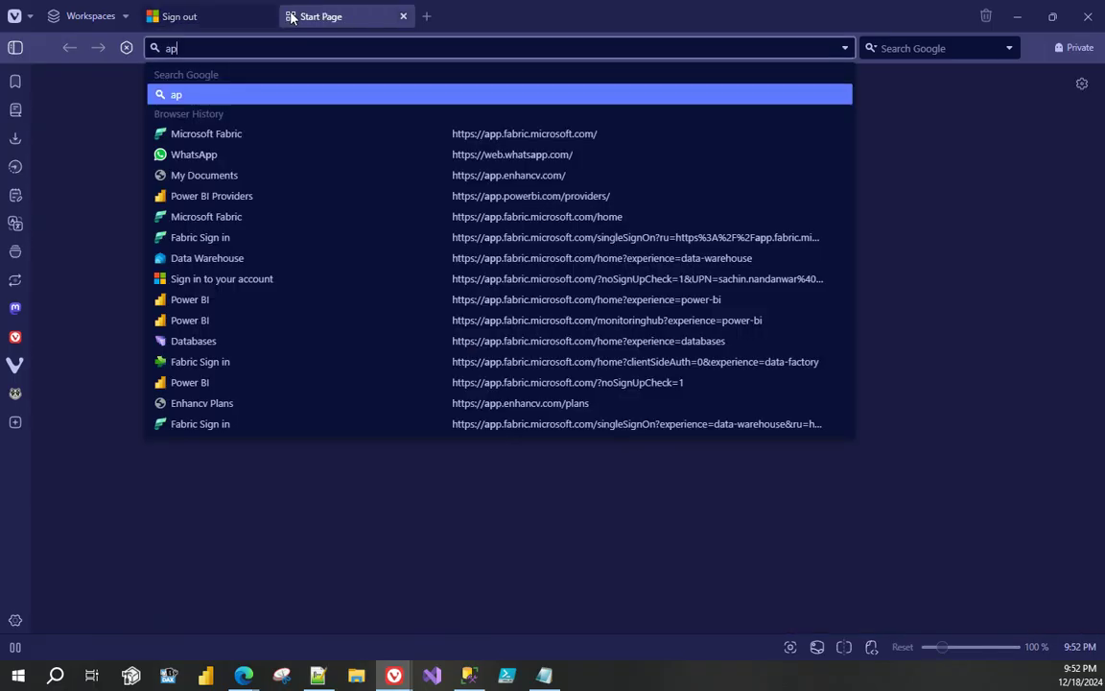
{"action": "type", "text": "p.fab"}
{"action": "key", "text": "Return"}
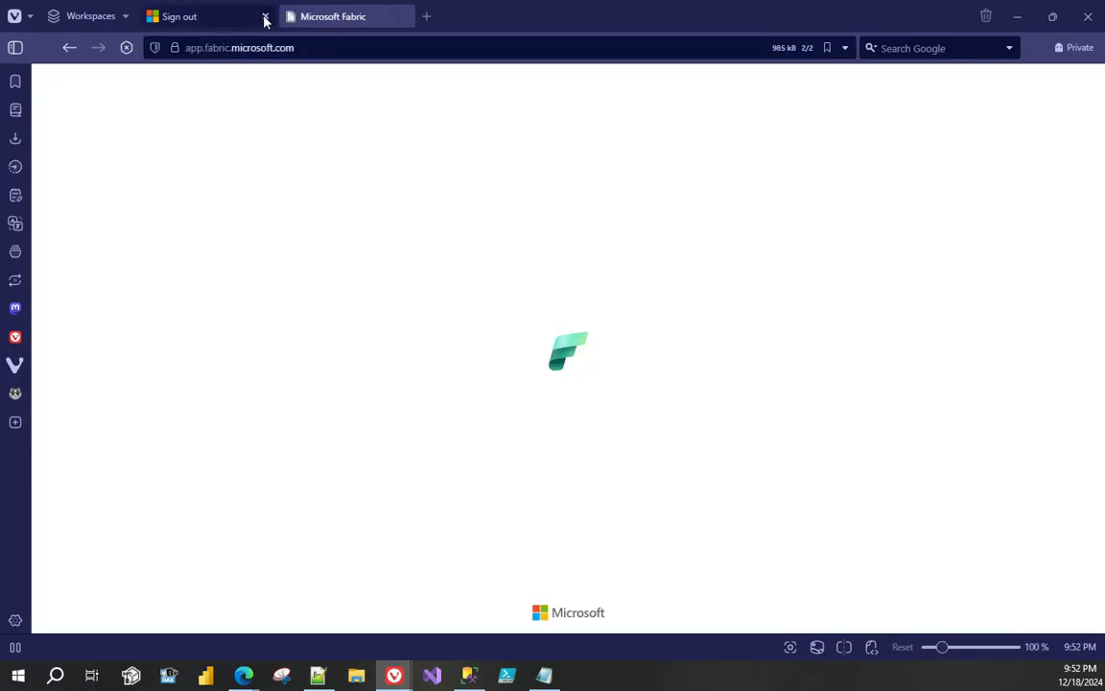
{"action": "left_click", "coordinate": [265, 17]}
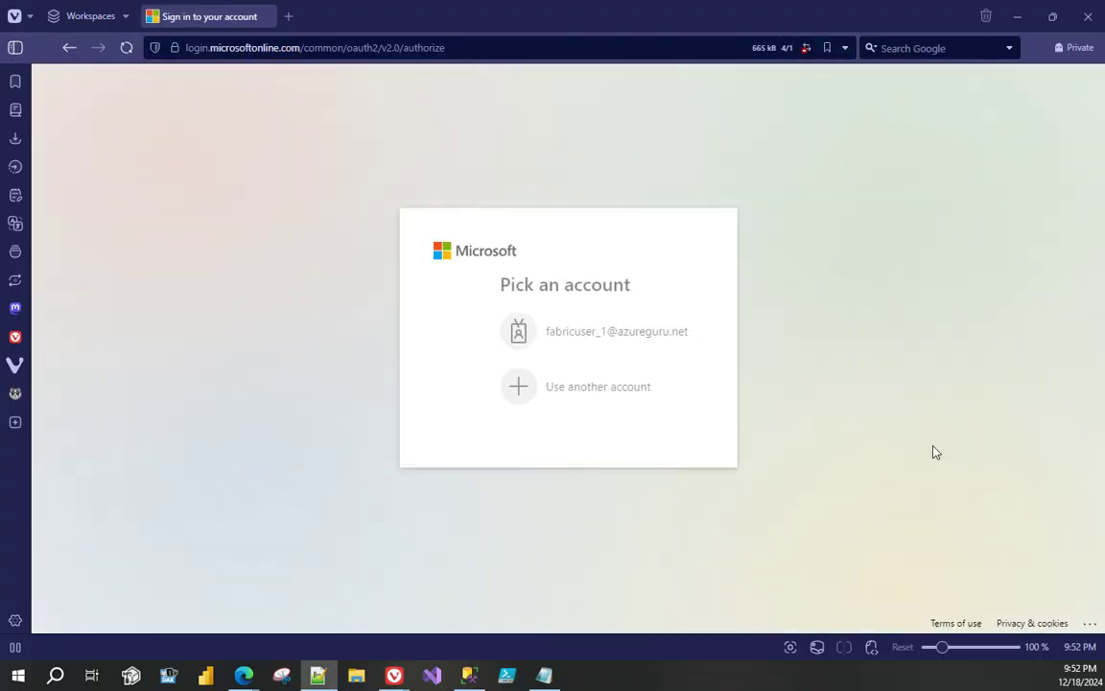
- Sign in with the test user's account by entering the account password, and decline to stay signed in
{"action": "left_click", "coordinate": [552, 346]}
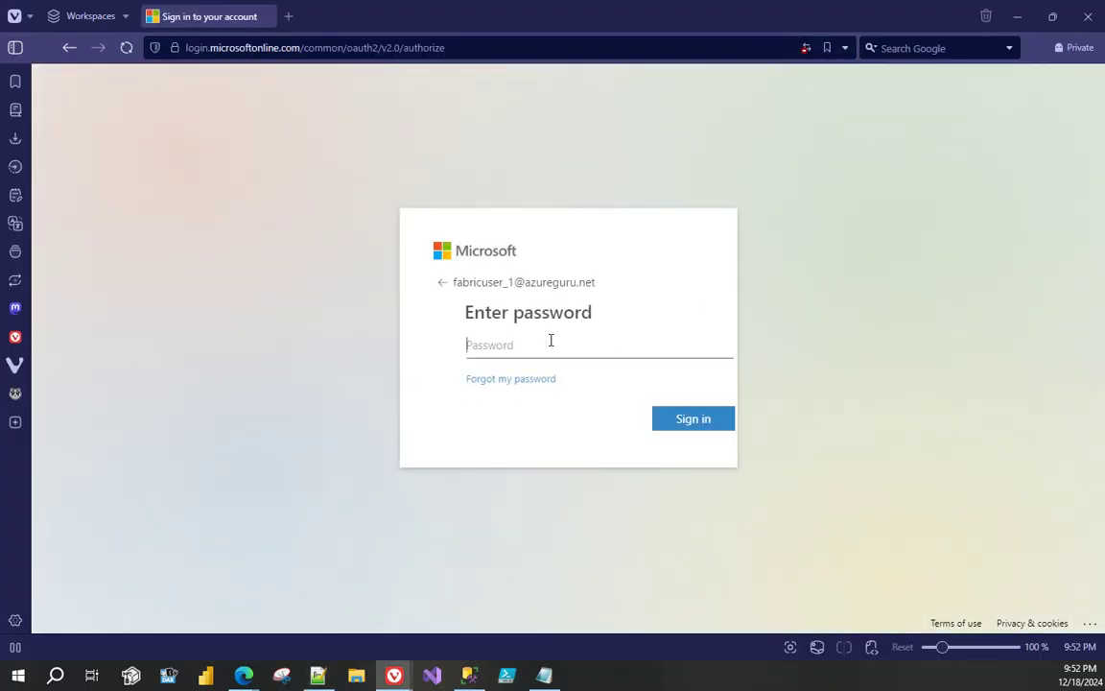
{"action": "left_click", "coordinate": [572, 356]}
{"action": "key", "text": "ctrl+v"}
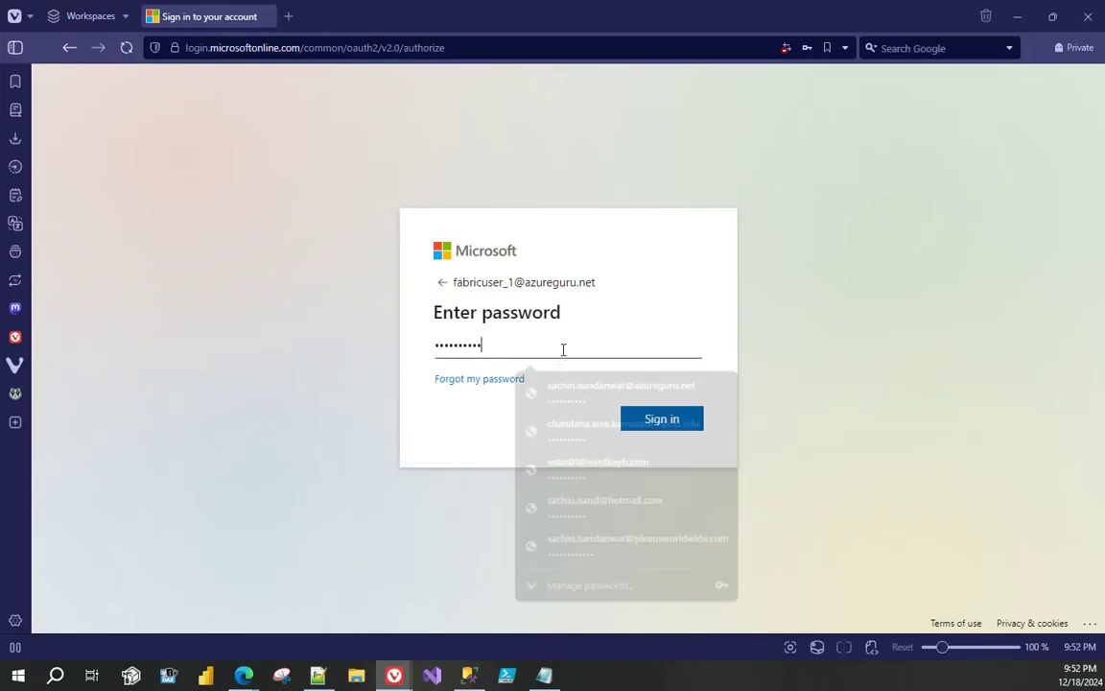
{"action": "left_click", "coordinate": [661, 422]}
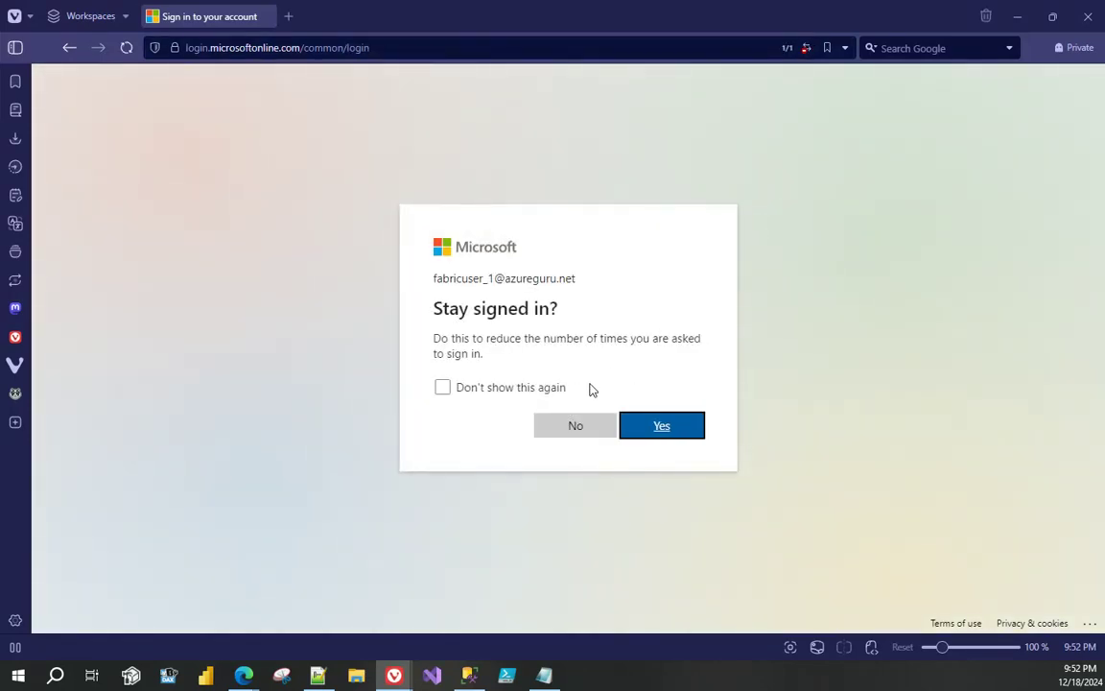
{"action": "left_click", "coordinate": [575, 425]}
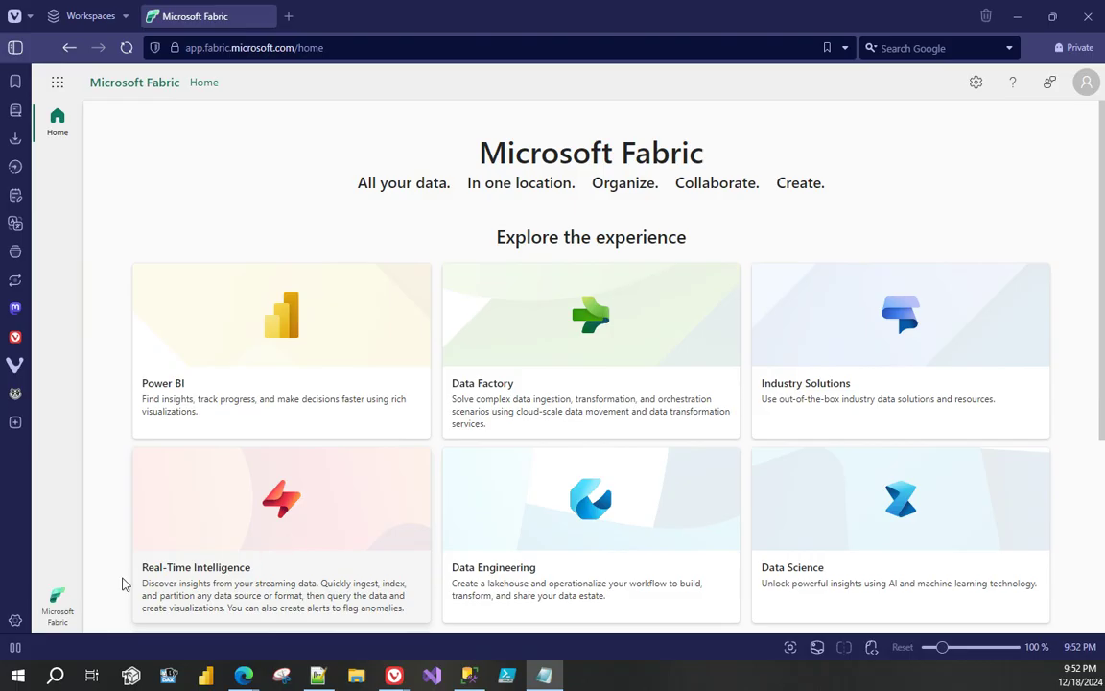
- Switch to the Power BI experience and open the LakeHouse_1 lakehouse from the OneLake catalog's full item list
{"action": "left_click", "coordinate": [56, 599]}
{"action": "left_click", "coordinate": [141, 461]}
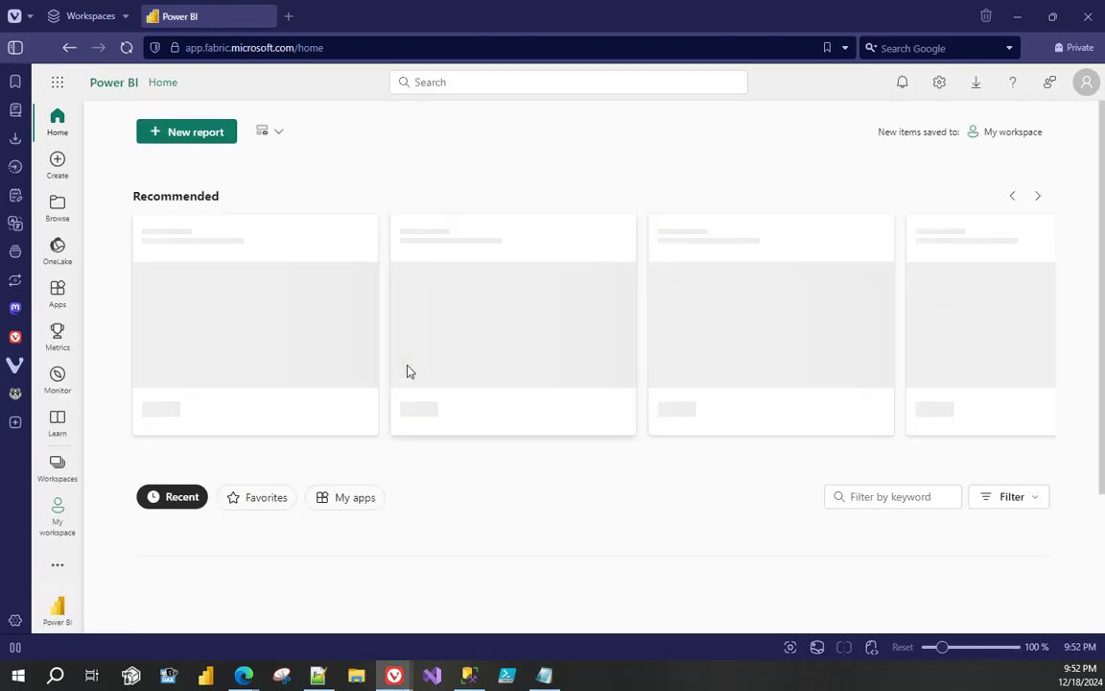
{"action": "scroll", "coordinate": [407, 371], "scroll_direction": "down", "scroll_amount": 2}
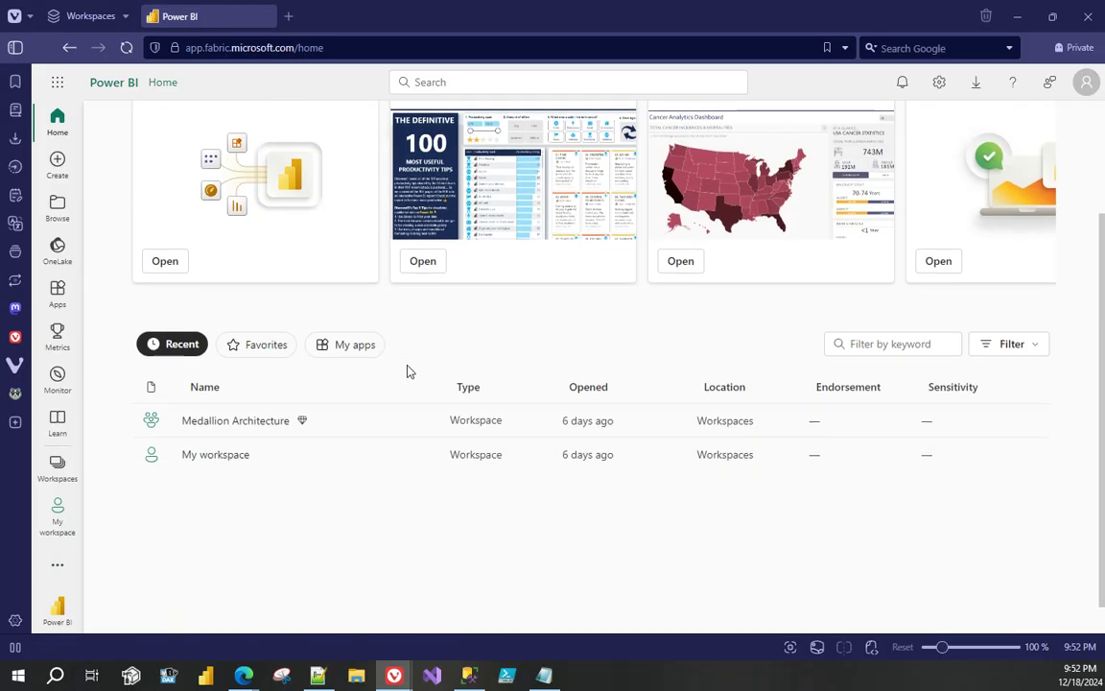
{"action": "scroll", "coordinate": [409, 372], "scroll_direction": "up", "scroll_amount": 2}
{"action": "left_click", "coordinate": [60, 256]}
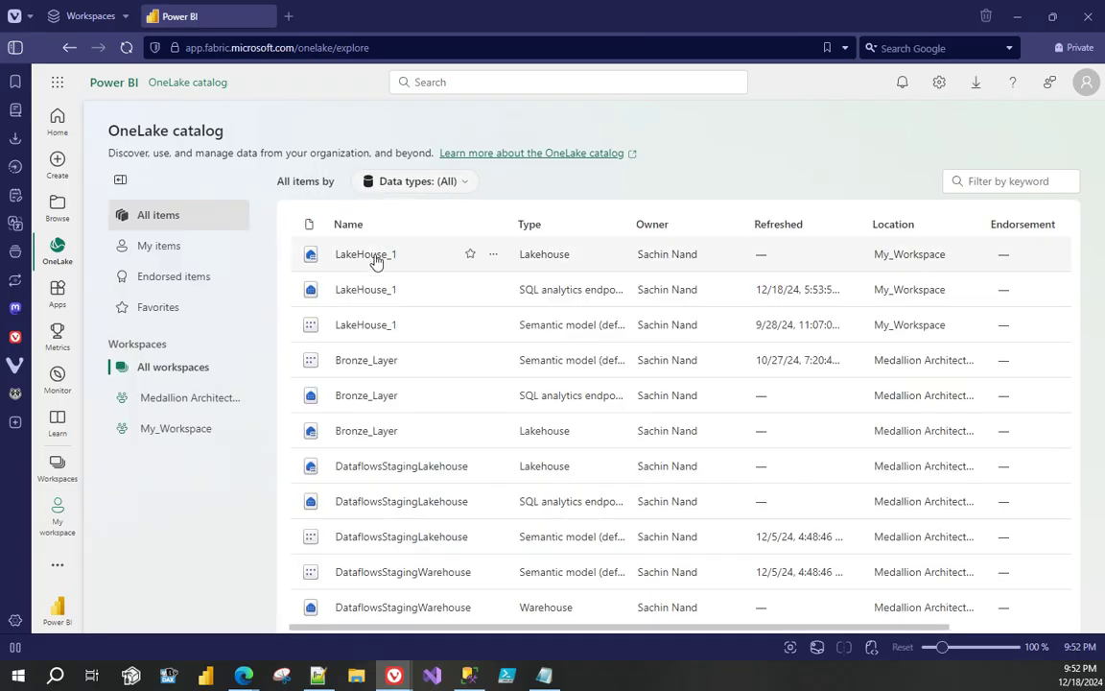
{"action": "left_click", "coordinate": [376, 262]}
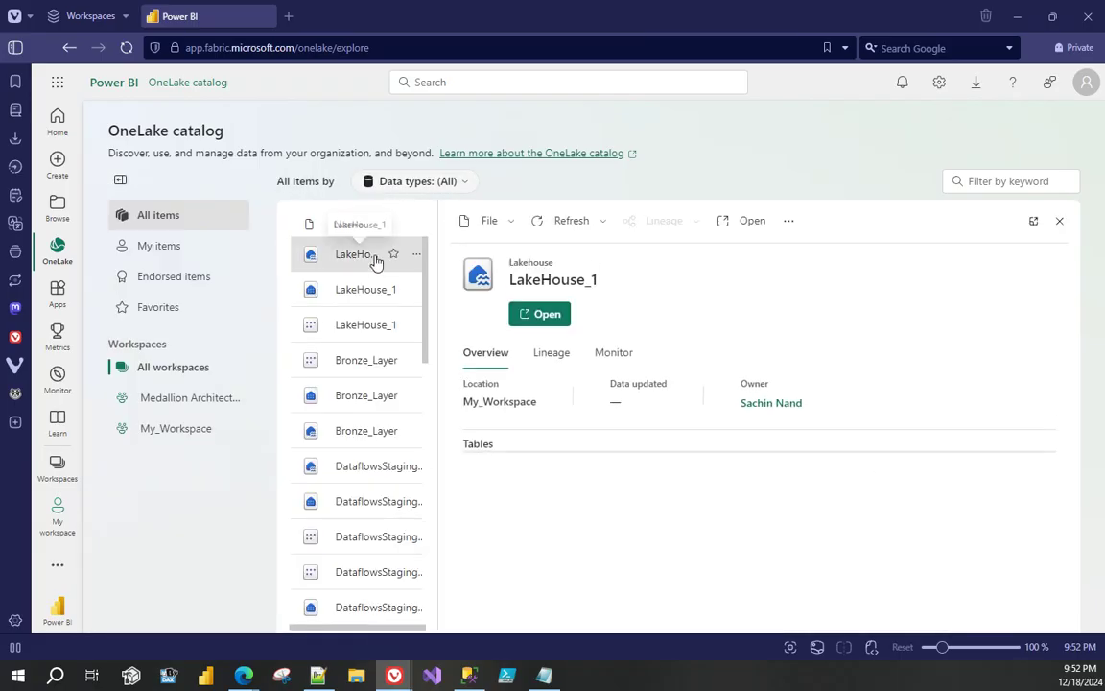
{"action": "left_click", "coordinate": [561, 315]}
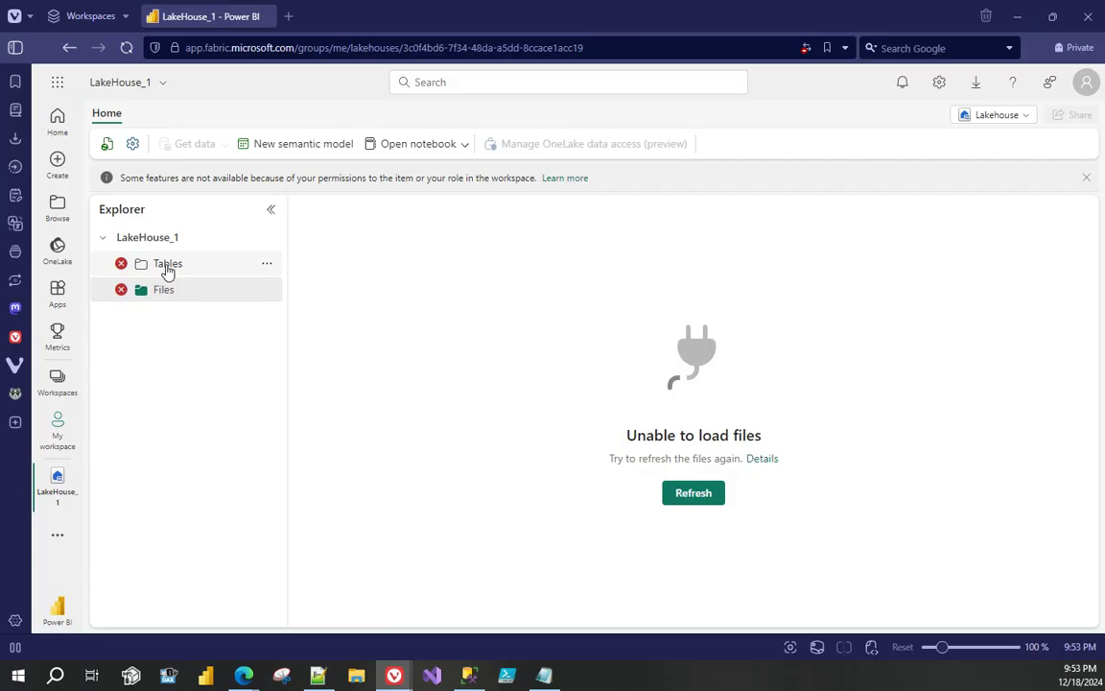
- Switch LakeHouse_1 to its SQL analytics endpoint and preview the data of lk_table_1
{"action": "left_click", "coordinate": [988, 115]}
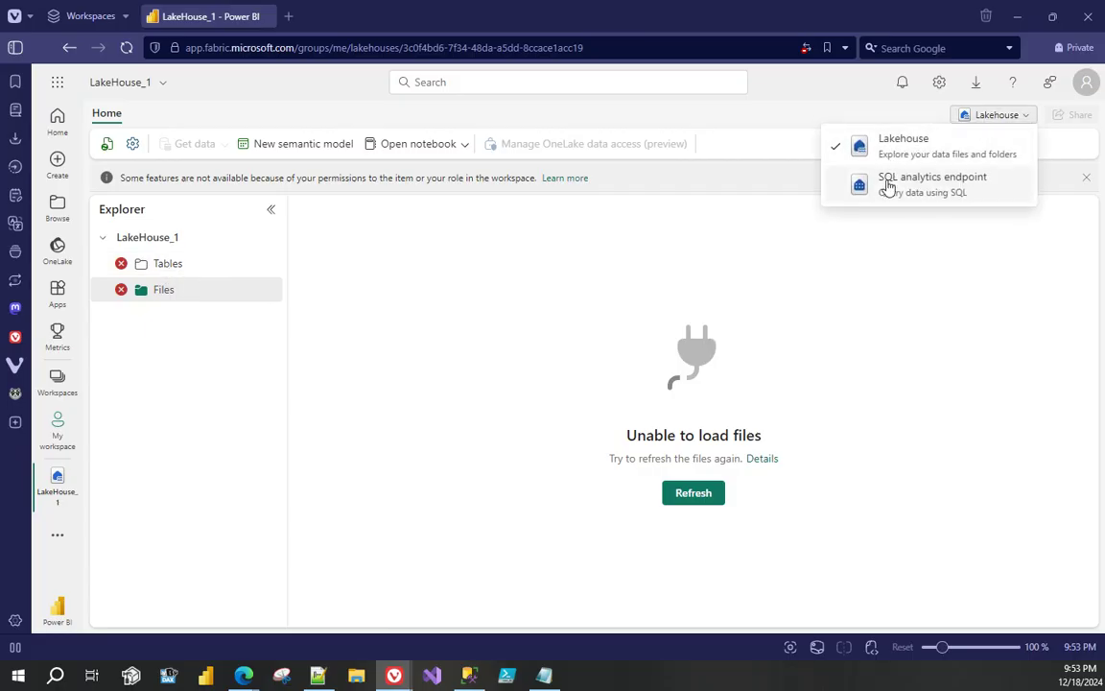
{"action": "left_click", "coordinate": [887, 185]}
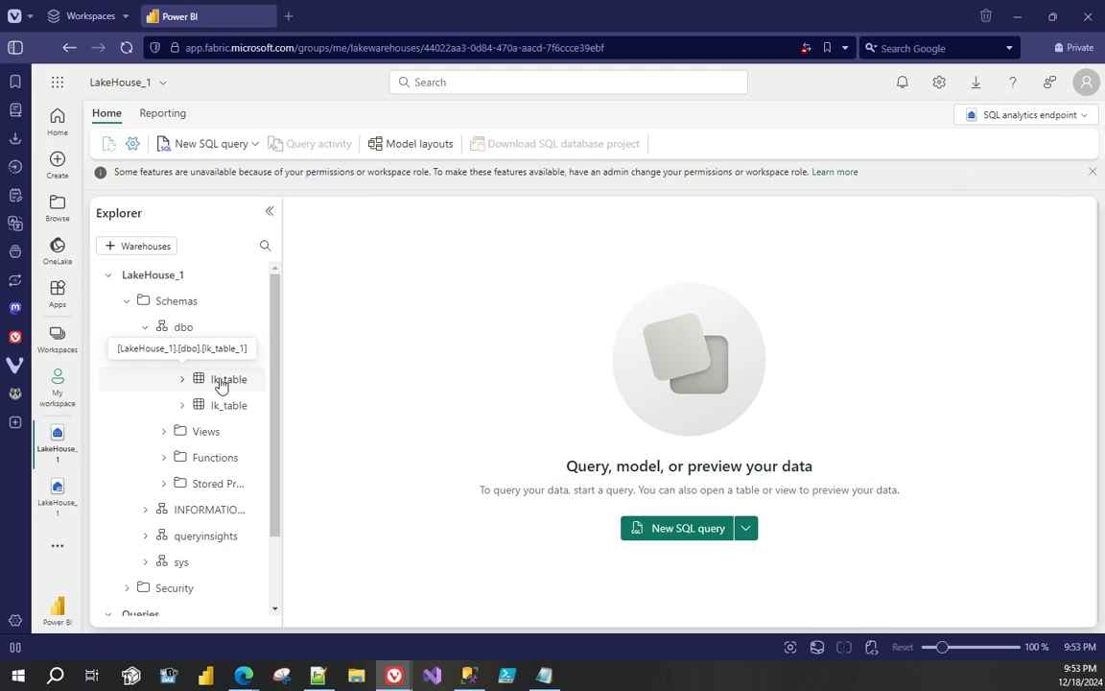
{"action": "left_click", "coordinate": [220, 383]}
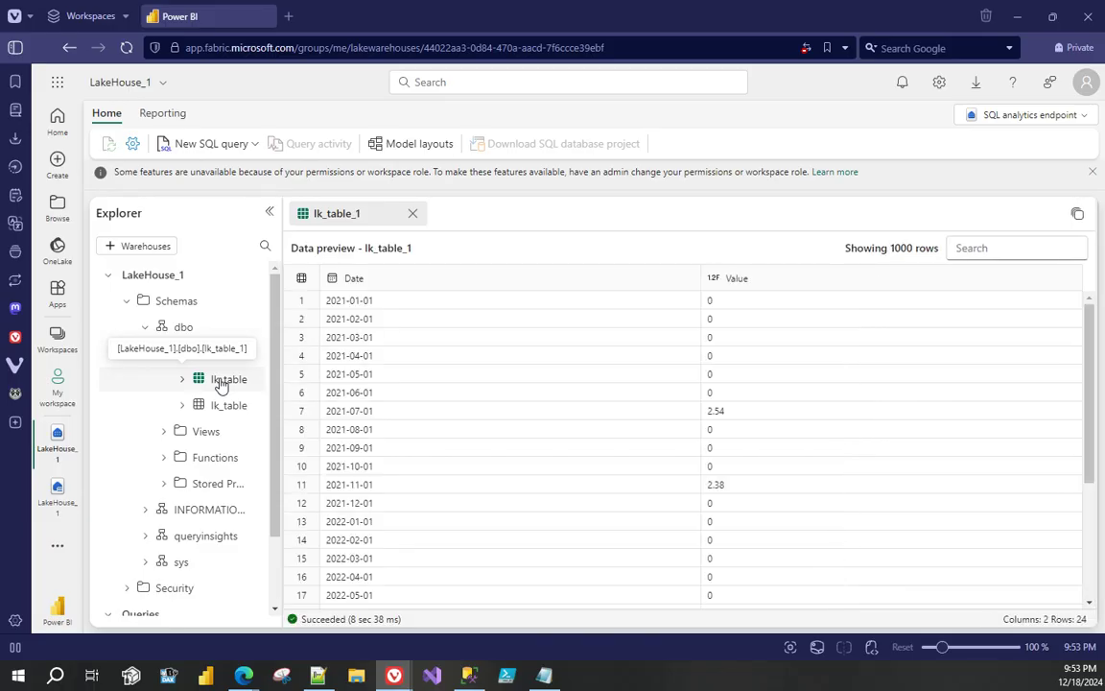
{"action": "left_click", "coordinate": [434, 344]}
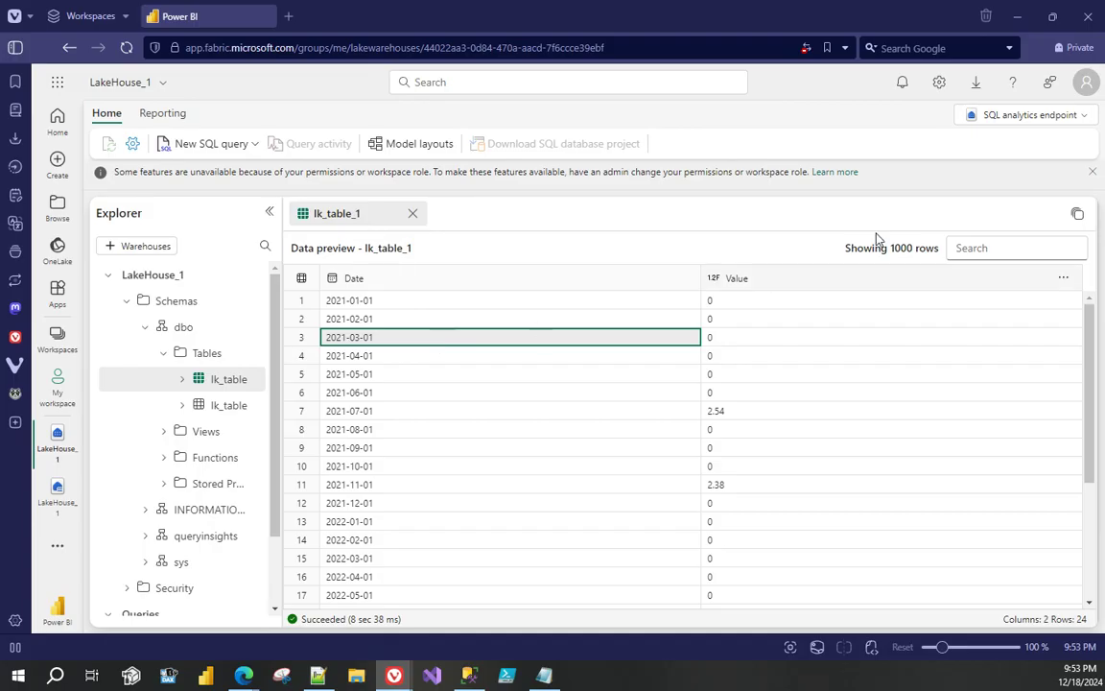
- Return LakeHouse_1 from the SQL analytics endpoint to the Lakehouse view and sign the test user out of Fabric
{"action": "left_click", "coordinate": [1094, 82]}
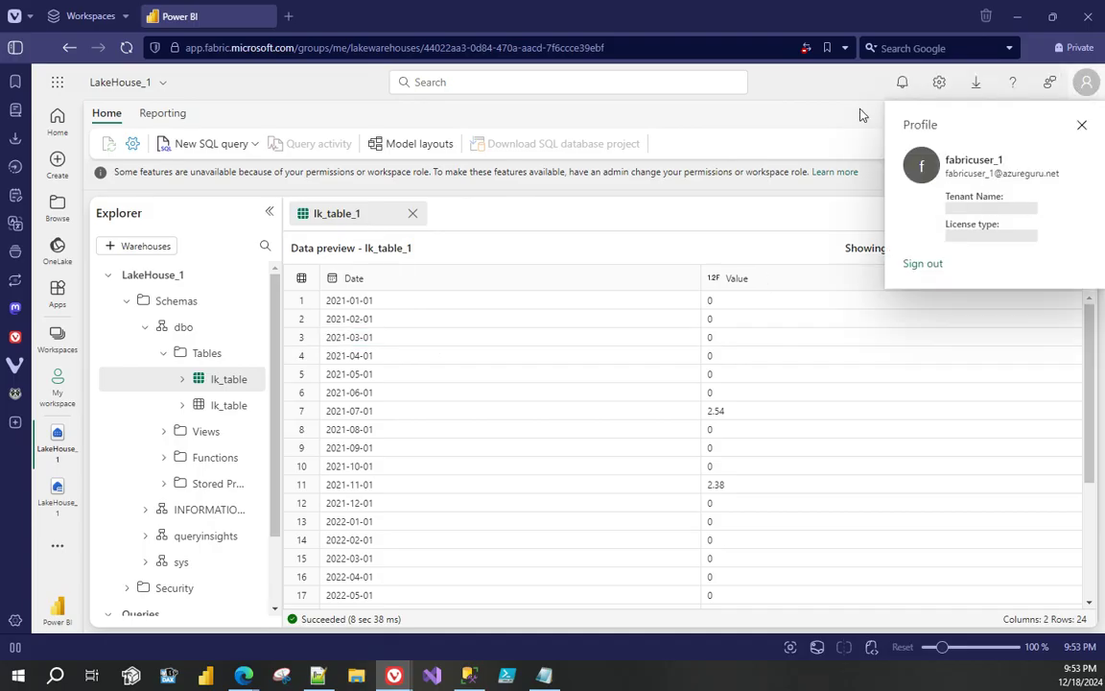
{"action": "key", "text": "Escape"}
{"action": "left_click", "coordinate": [1020, 128]}
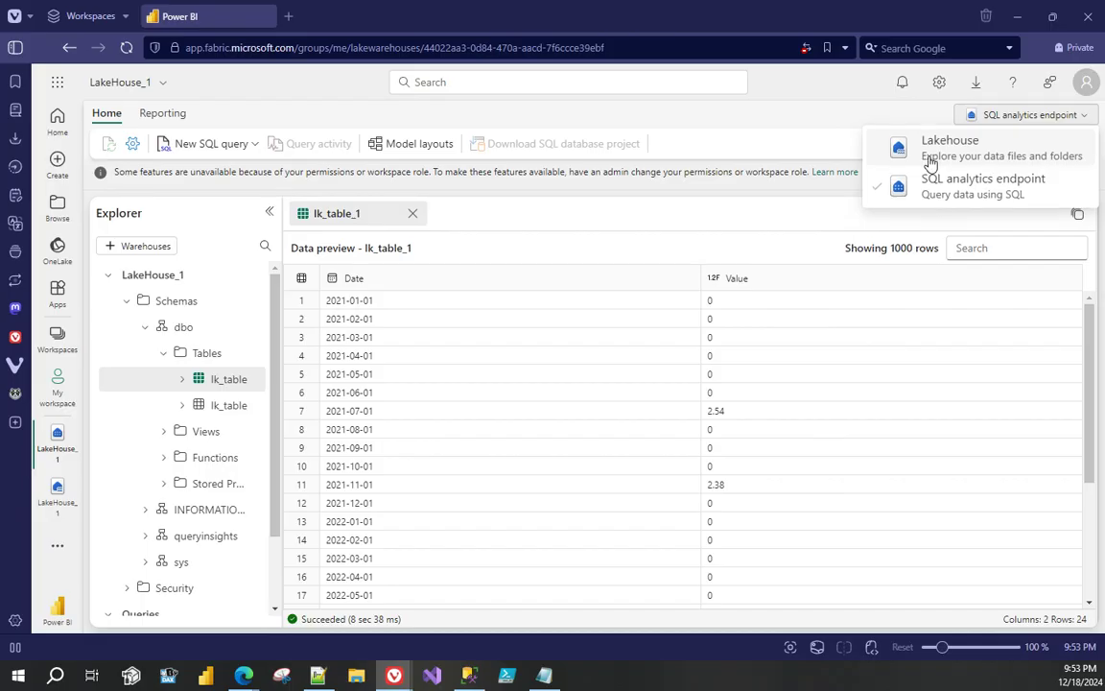
{"action": "left_click", "coordinate": [929, 158]}
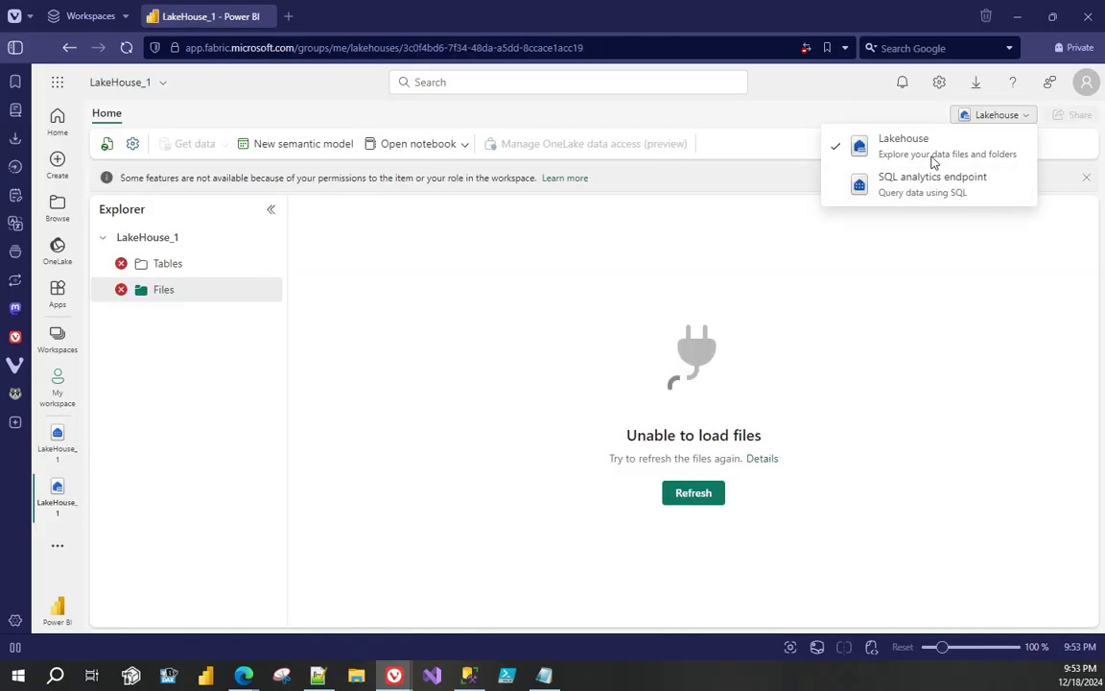
{"action": "left_click", "coordinate": [1085, 82]}
{"action": "left_click", "coordinate": [921, 412]}
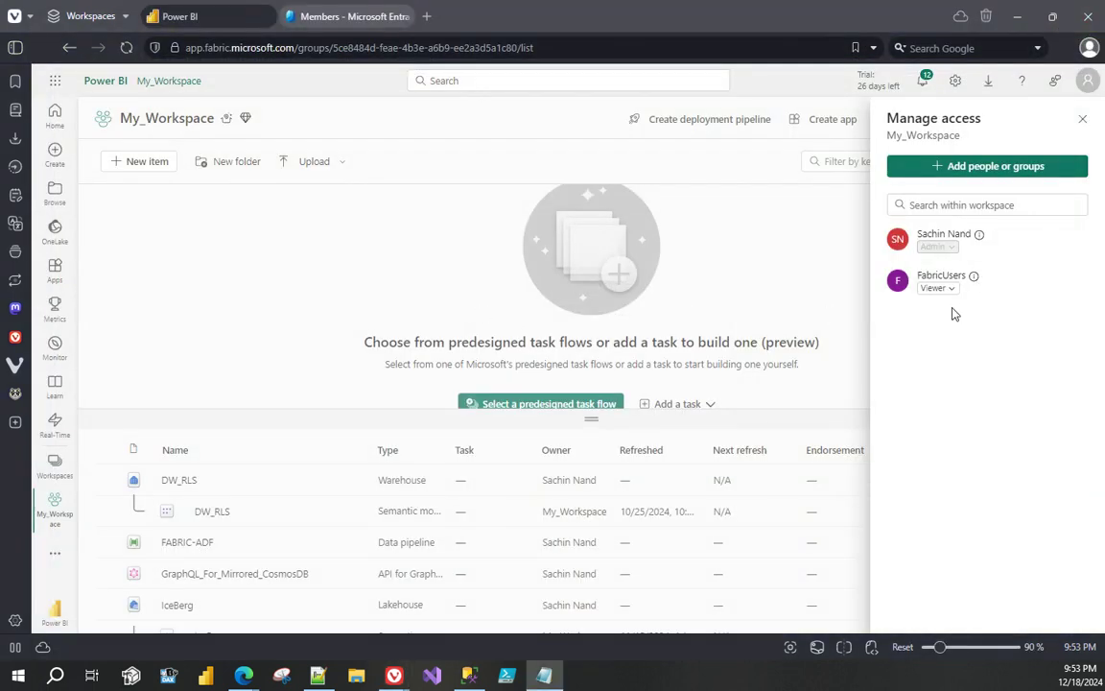
- Remove the FabricUsers group from My_Workspace in the administrator's window and close the access settings
{"action": "left_click_drag", "start_coordinate": [952, 314], "coordinate": [952, 276]}
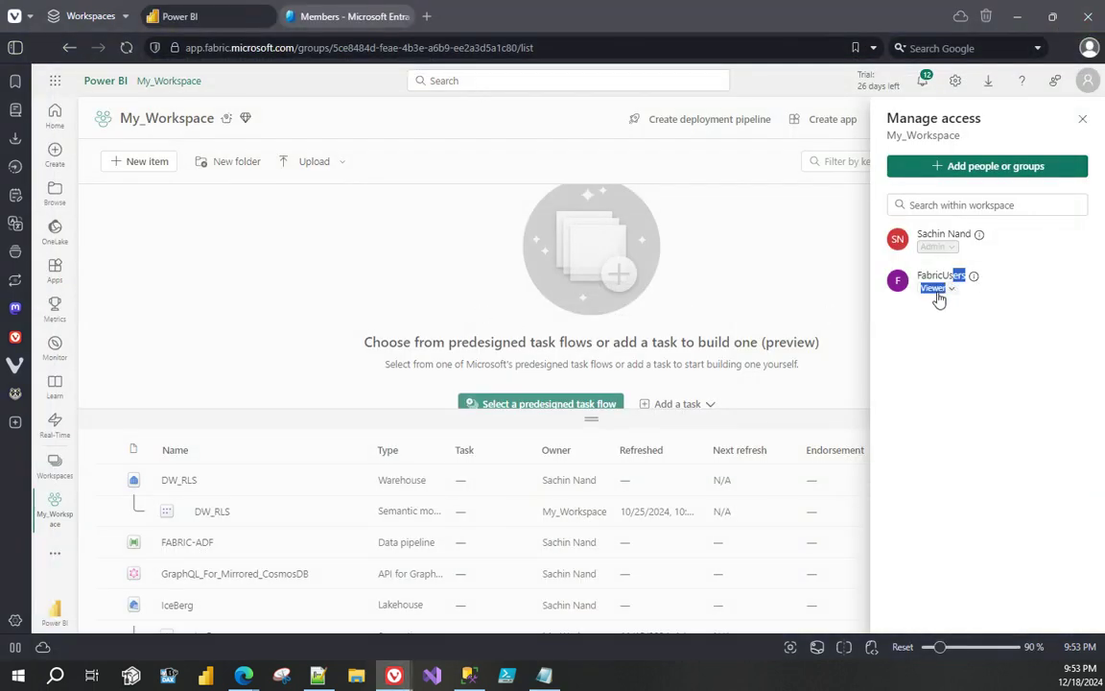
{"action": "left_click", "coordinate": [938, 294]}
{"action": "left_click", "coordinate": [948, 395]}
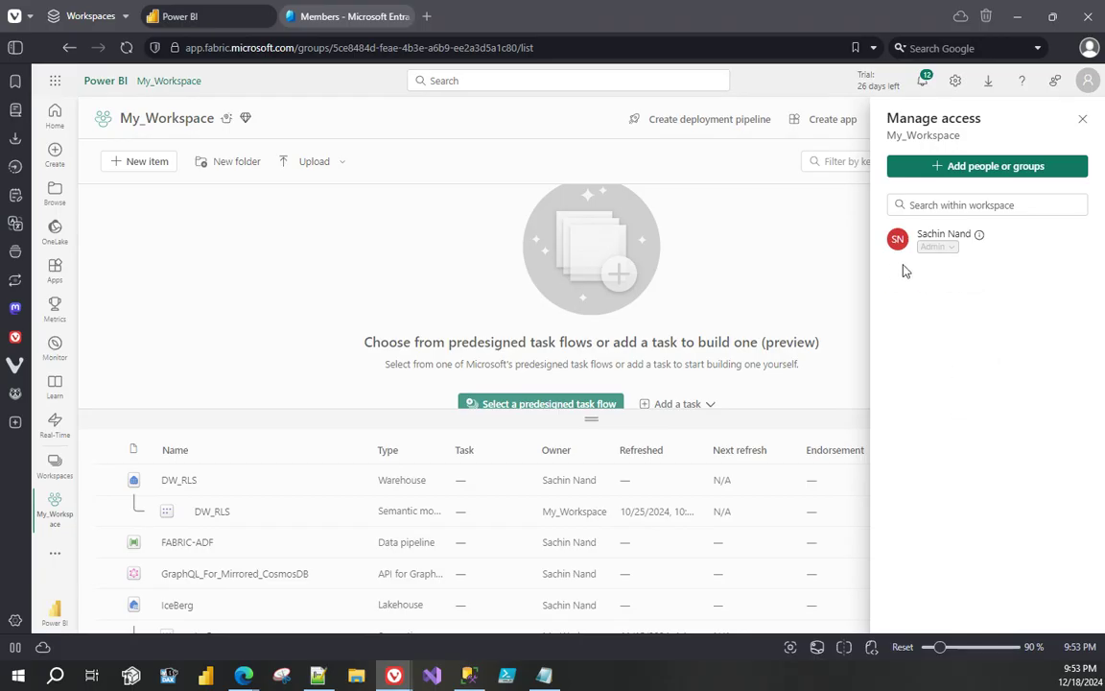
{"action": "left_click", "coordinate": [747, 255]}
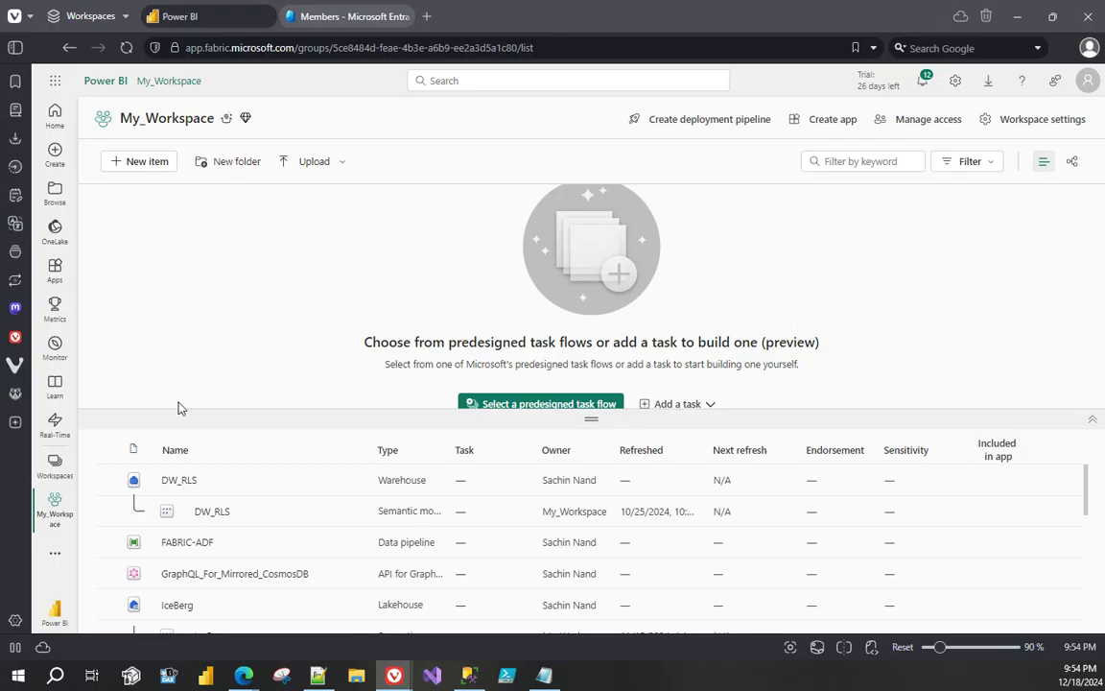
- Create a new lakehouse named Temporary_LakeHouse in My_Workspace, without lakehouse schemas
{"action": "left_click", "coordinate": [55, 468]}
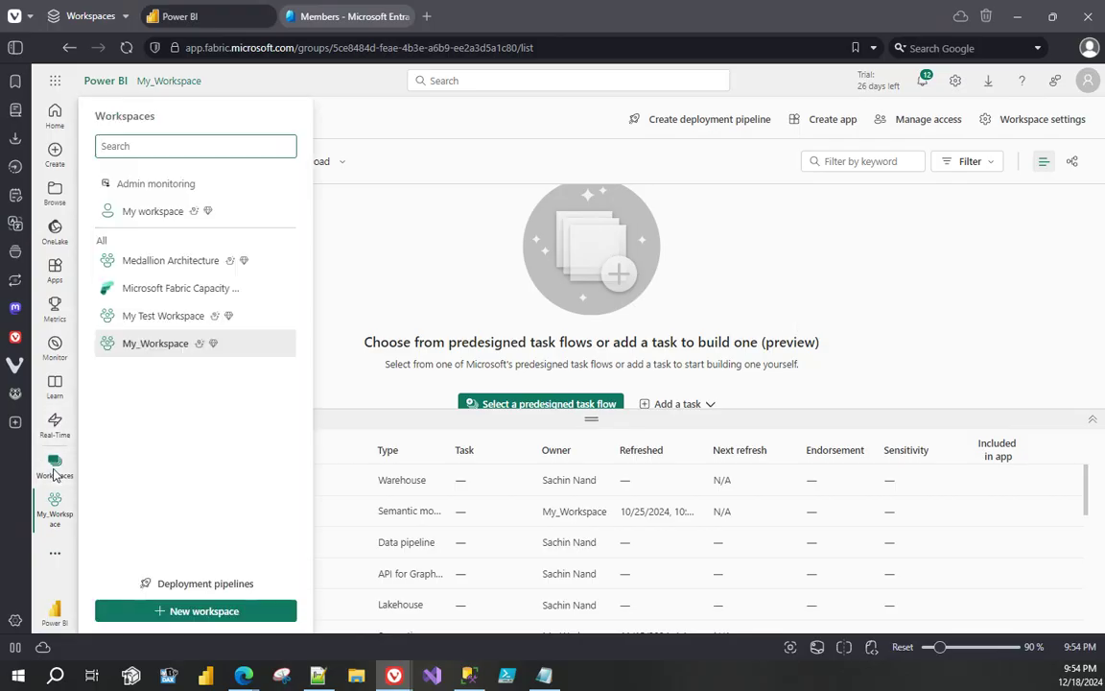
{"action": "left_click", "coordinate": [317, 165]}
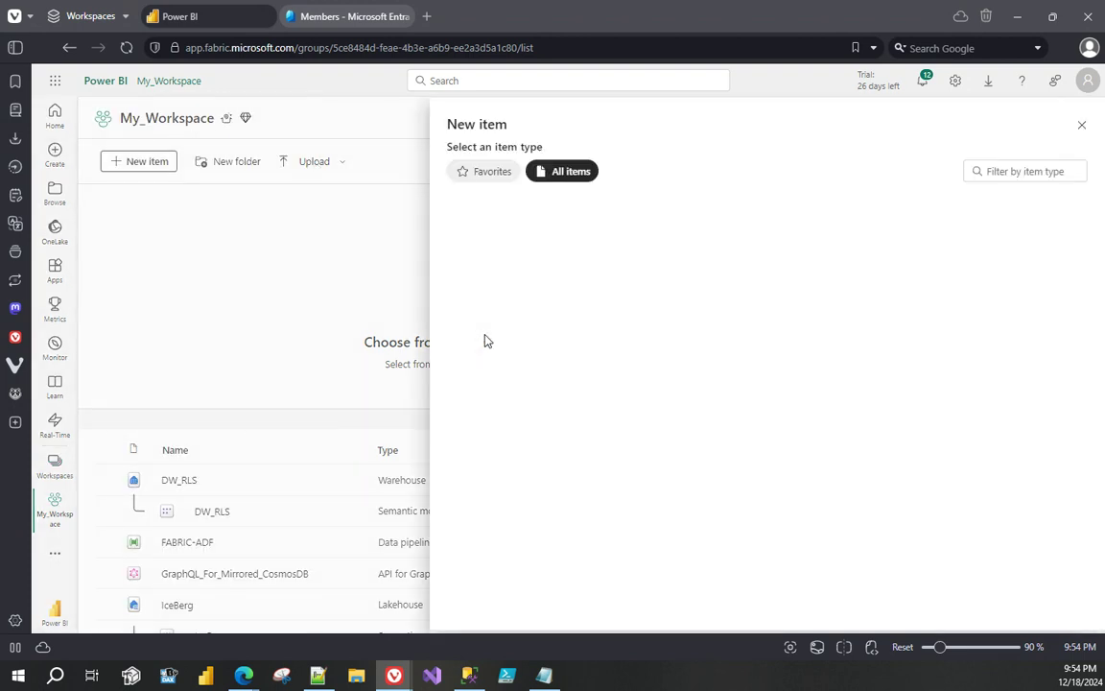
{"action": "left_click", "coordinate": [1014, 170]}
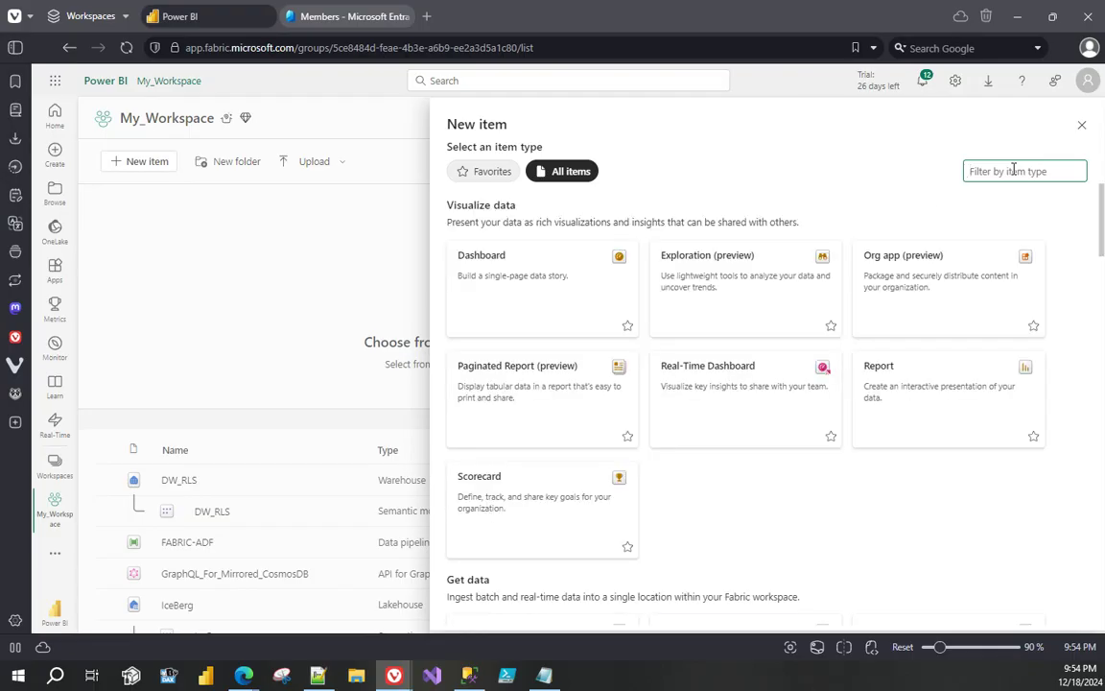
{"action": "type", "text": "lak"}
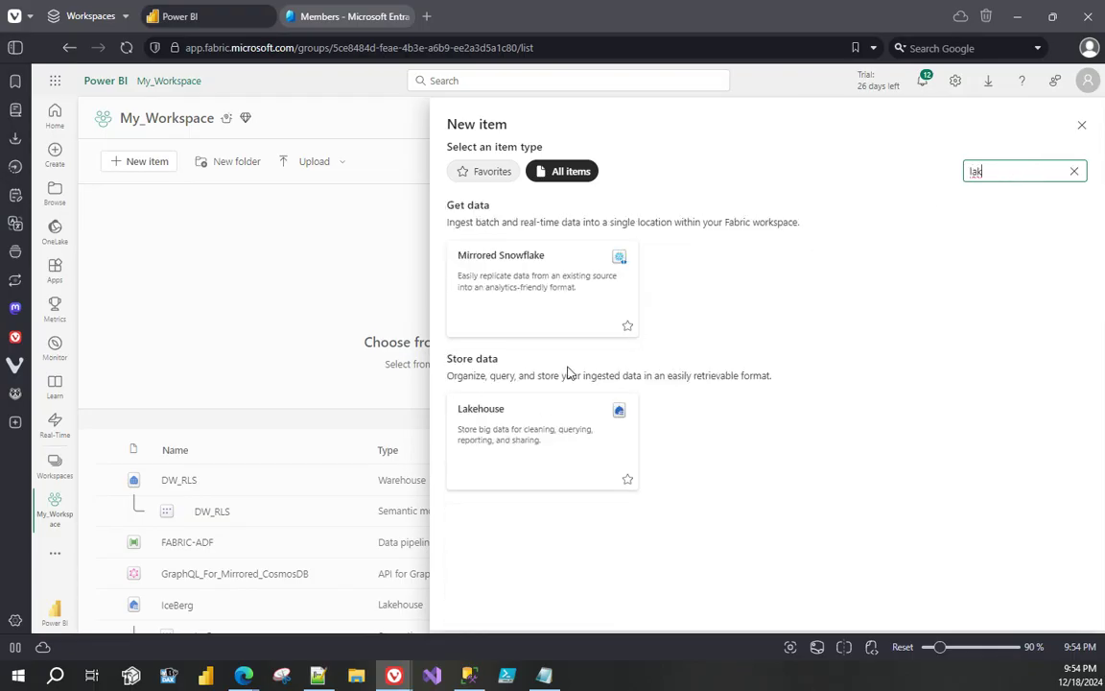
{"action": "left_click", "coordinate": [519, 437]}
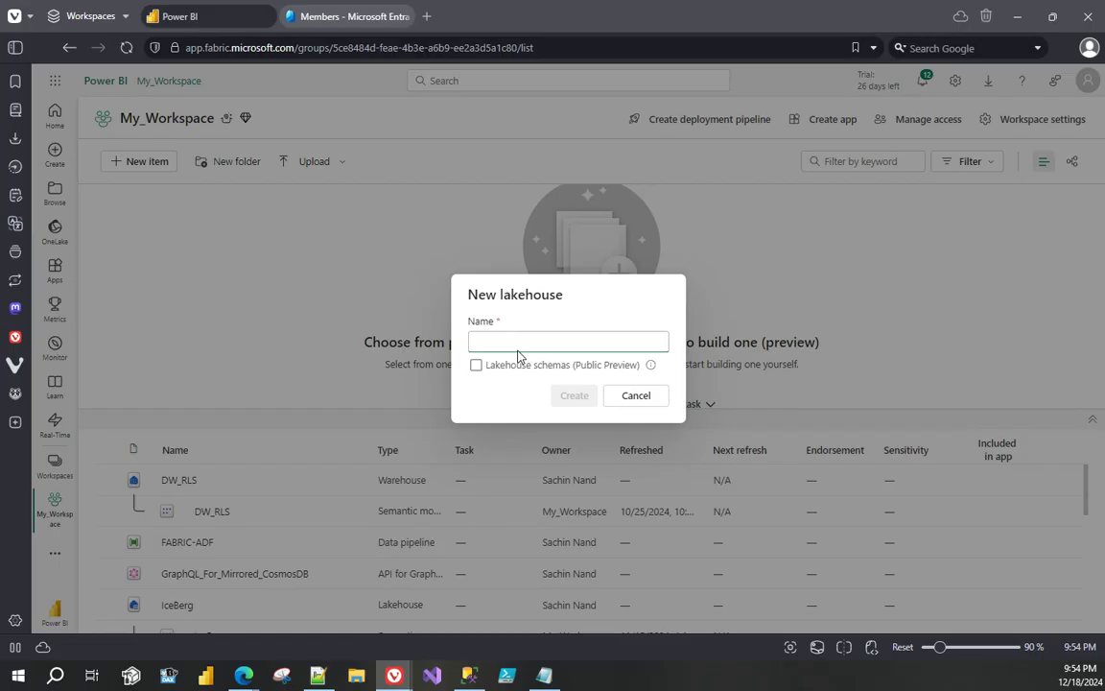
{"action": "type", "text": "Temporary"}
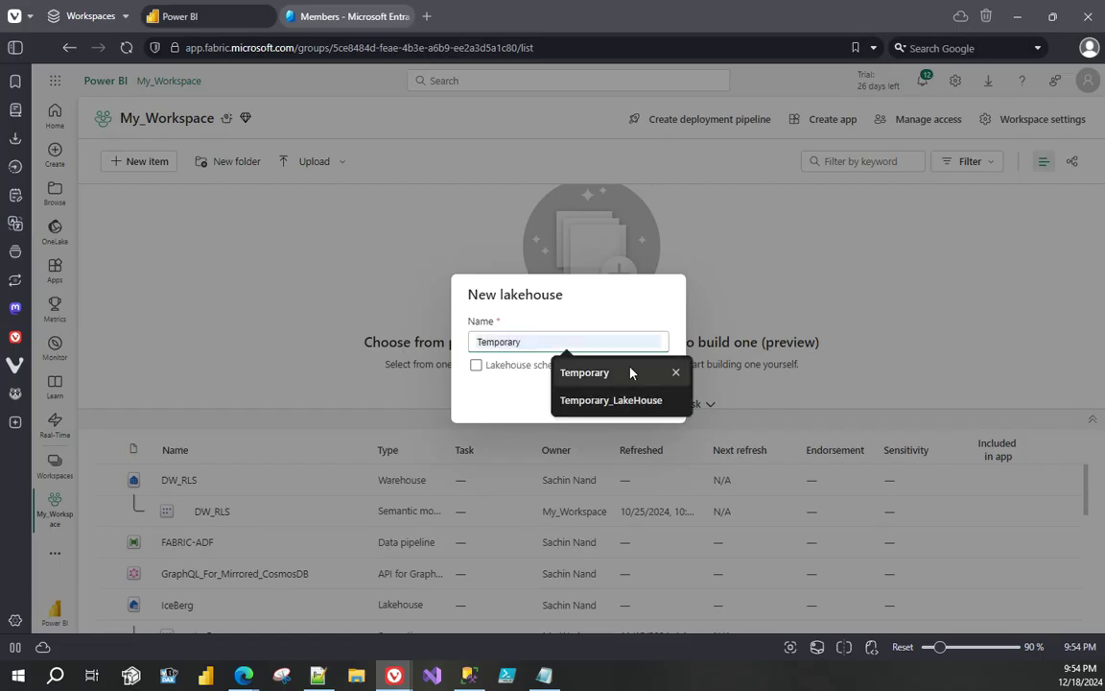
{"action": "left_click", "coordinate": [610, 399]}
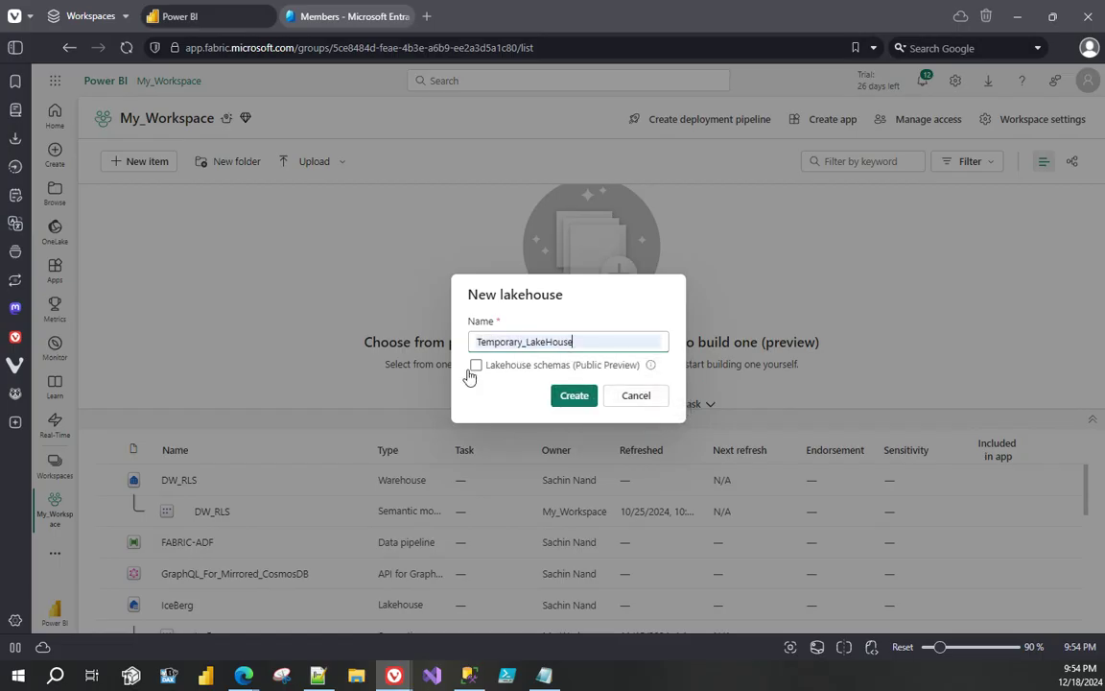
{"action": "left_click", "coordinate": [574, 397]}
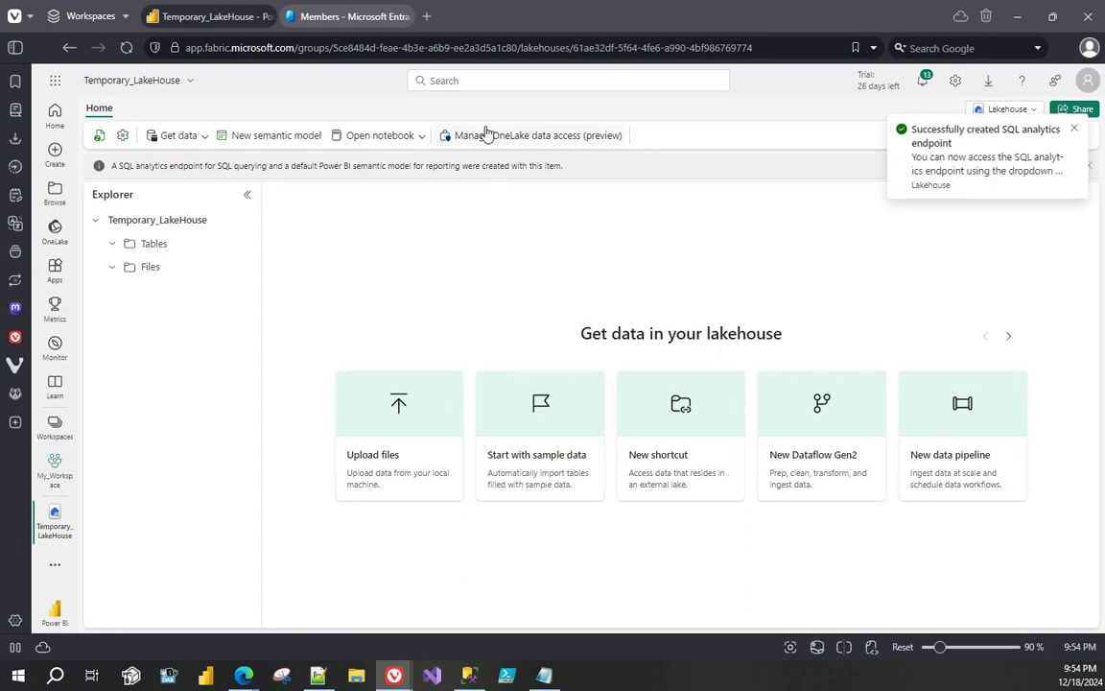
- Turn on OneLake data access roles for Temporary_LakeHouse and inspect which folders the DefaultReader role includes
{"action": "left_click", "coordinate": [548, 139]}
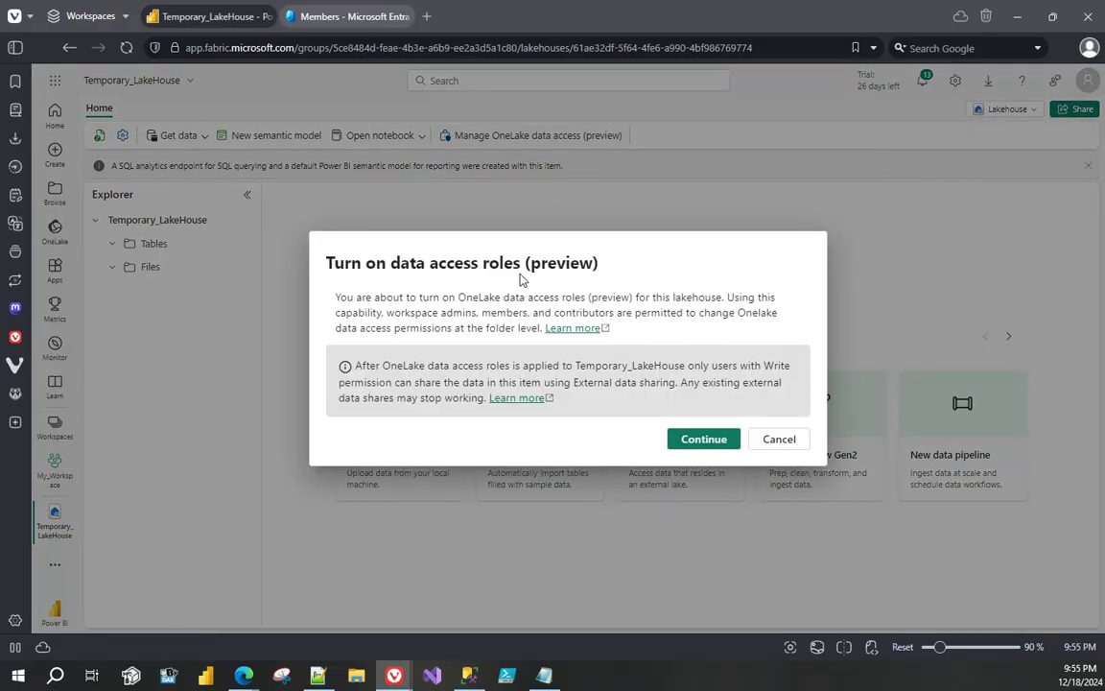
{"action": "left_click", "coordinate": [707, 447]}
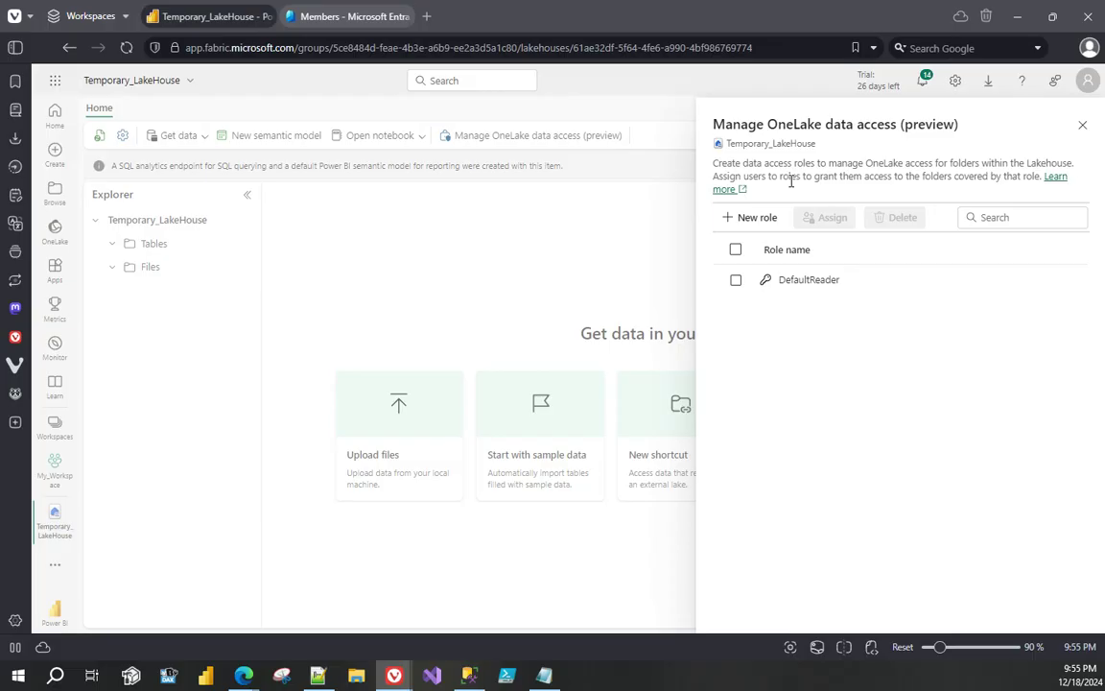
{"action": "left_click", "coordinate": [801, 280]}
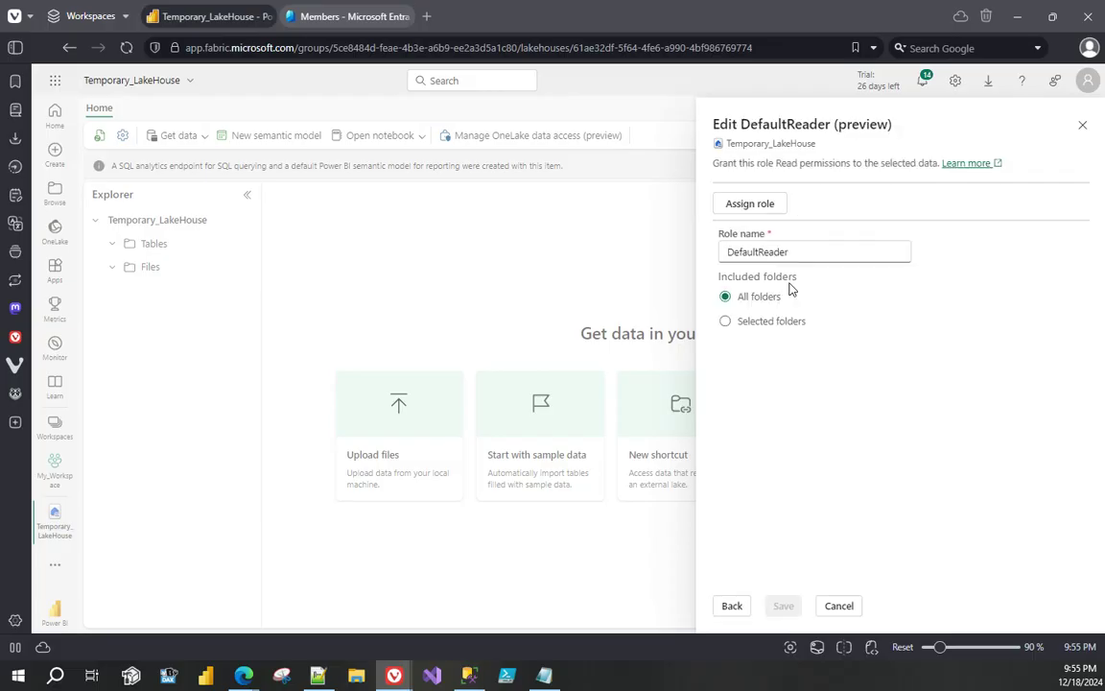
{"action": "left_click", "coordinate": [731, 605]}
- Review the user assignments of Temporary_LakeHouse's DefaultReader role and close the data access settings
{"action": "left_click", "coordinate": [735, 279]}
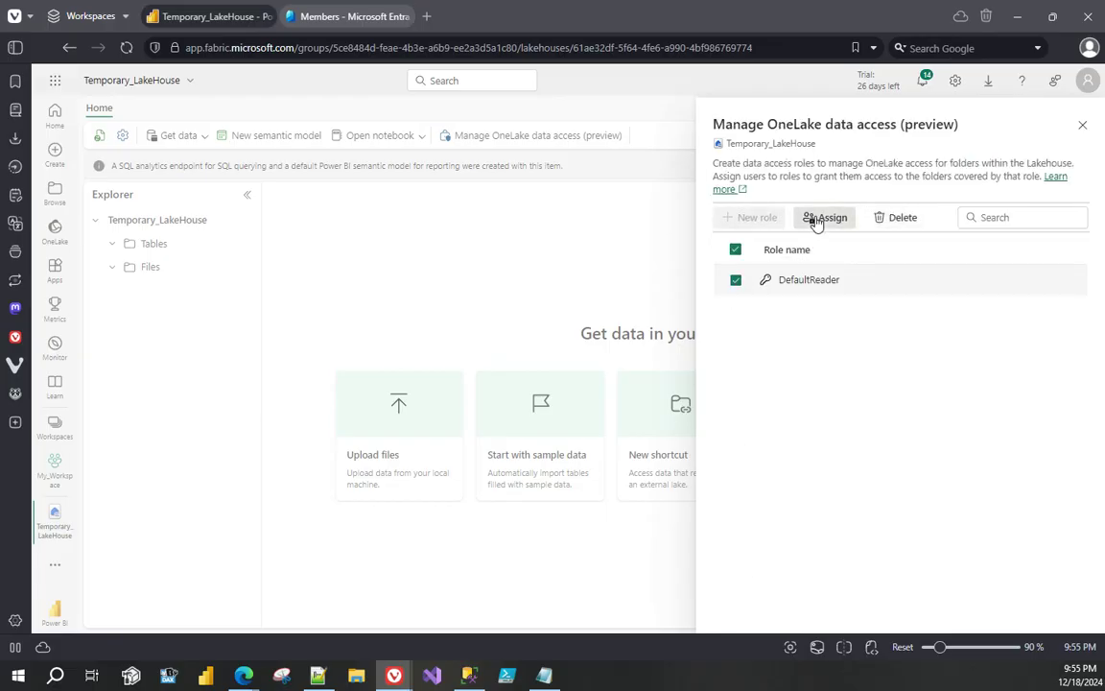
{"action": "left_click", "coordinate": [814, 218]}
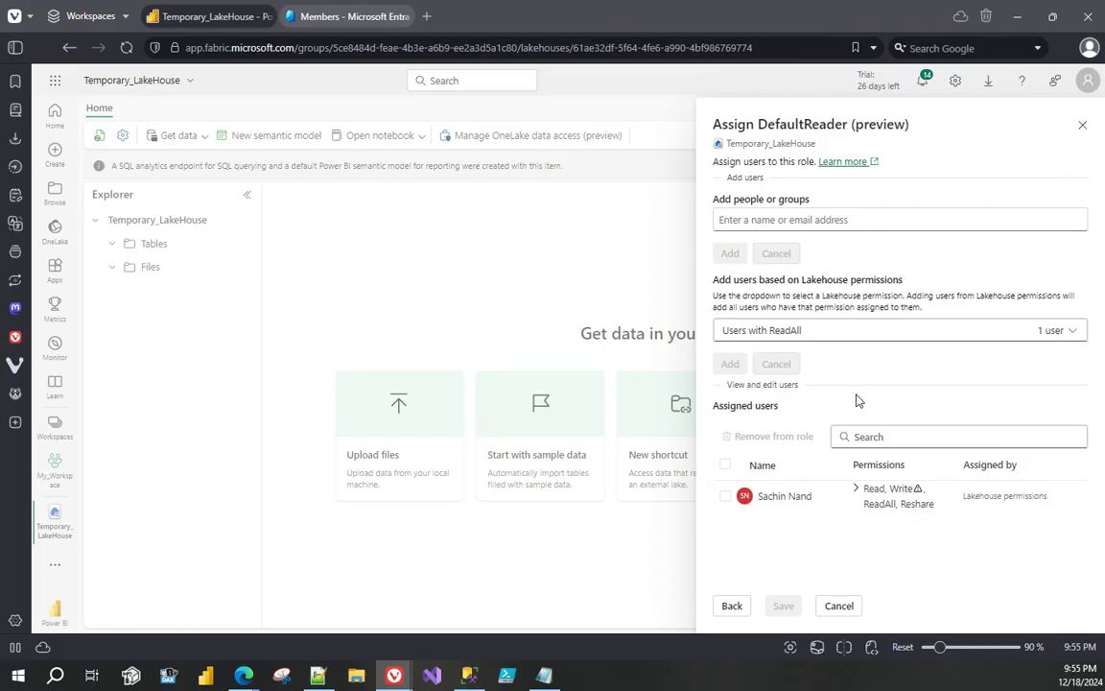
{"action": "left_click", "coordinate": [408, 248]}
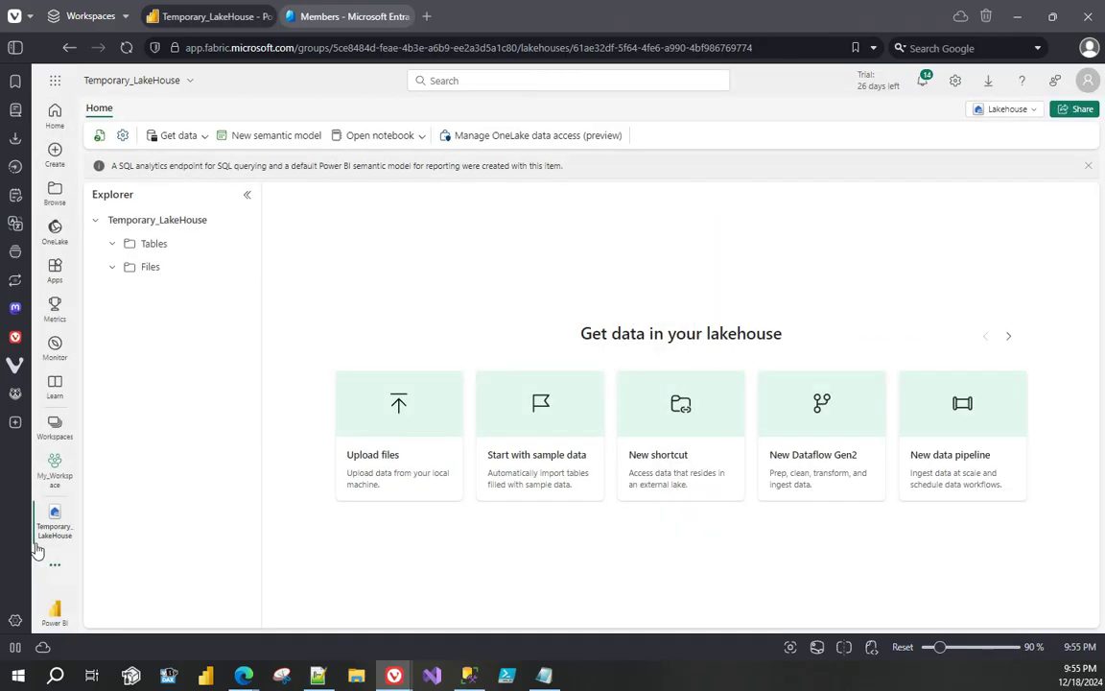
- Open the LakeHouse_1 lakehouse from the OneLake catalog
{"action": "left_click", "coordinate": [57, 233]}
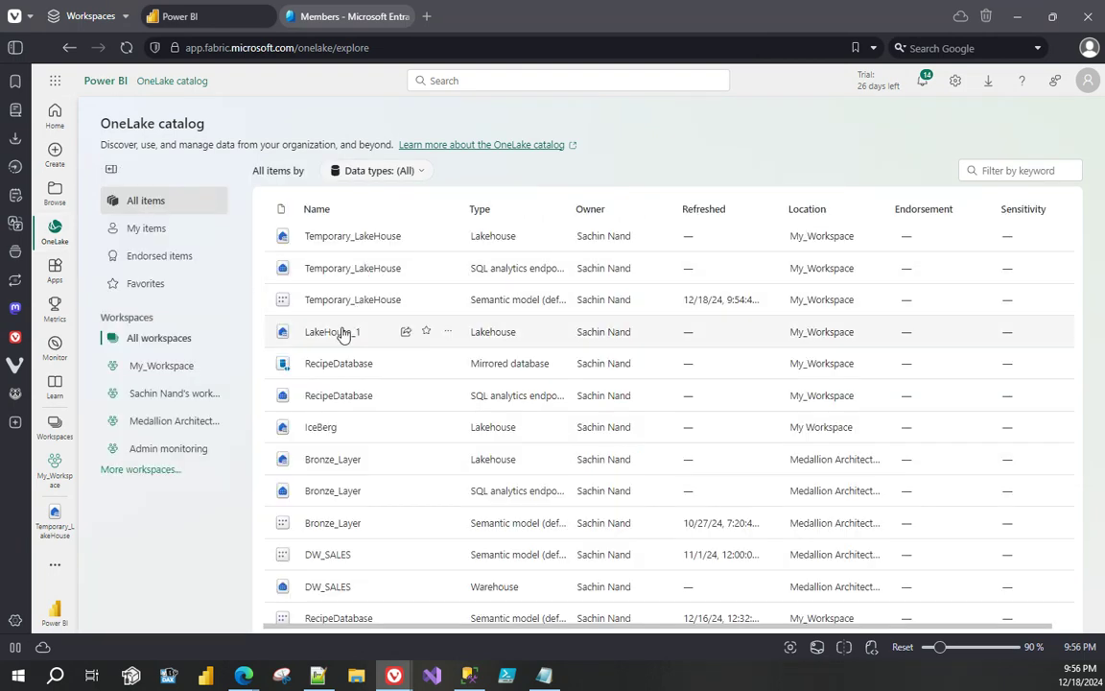
{"action": "left_click", "coordinate": [445, 331]}
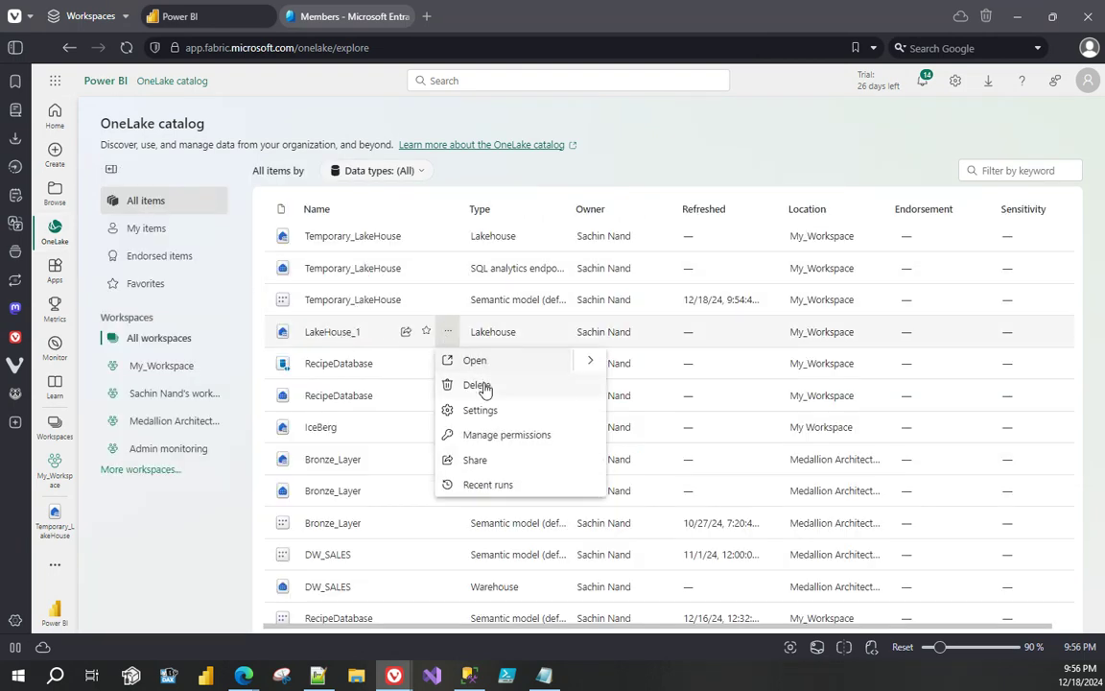
{"action": "left_click", "coordinate": [345, 334]}
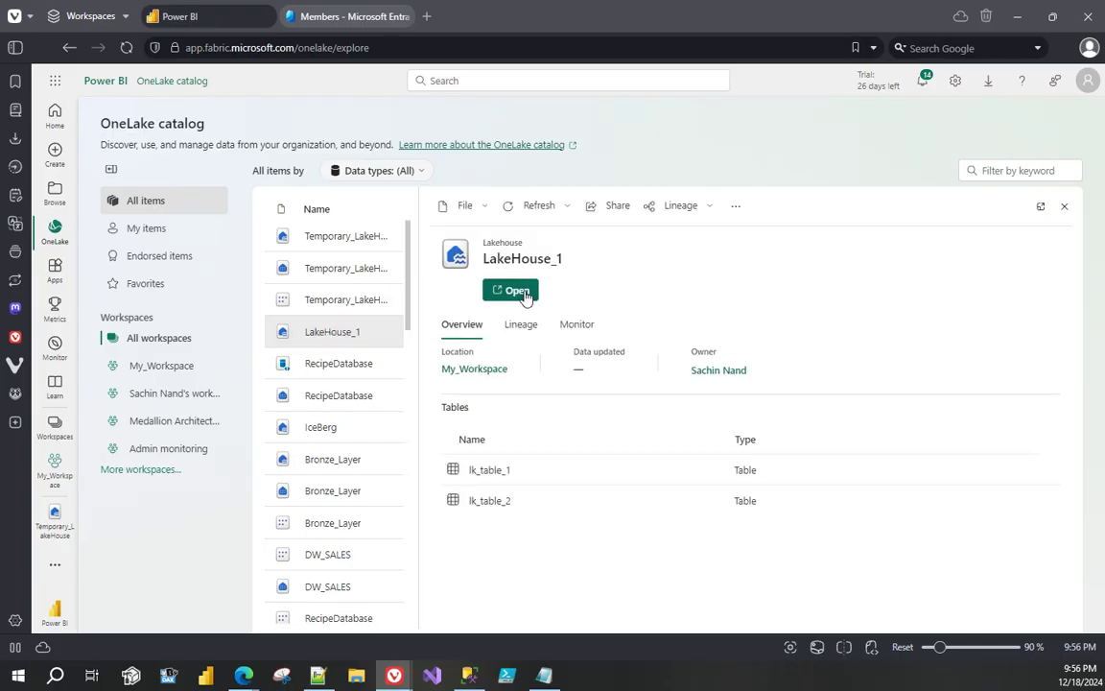
{"action": "left_click", "coordinate": [523, 296]}
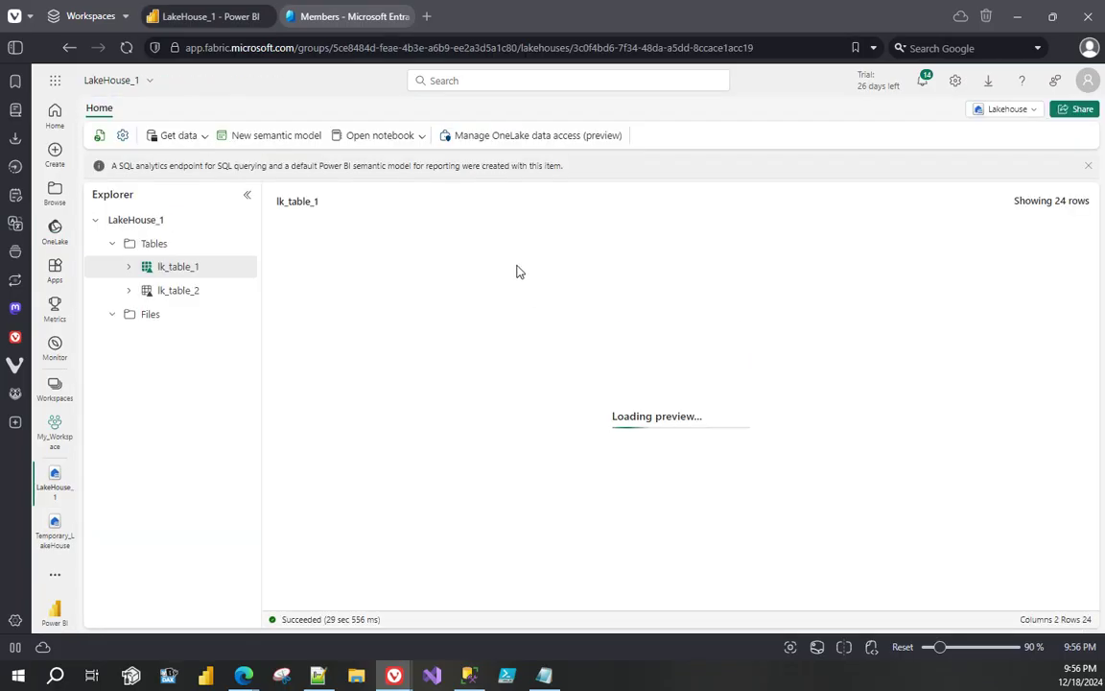
- Assign the FabricUsers group to LakeHouse_1's DefaultReader data access role, save it, and return to the role list
{"action": "left_click", "coordinate": [507, 139]}
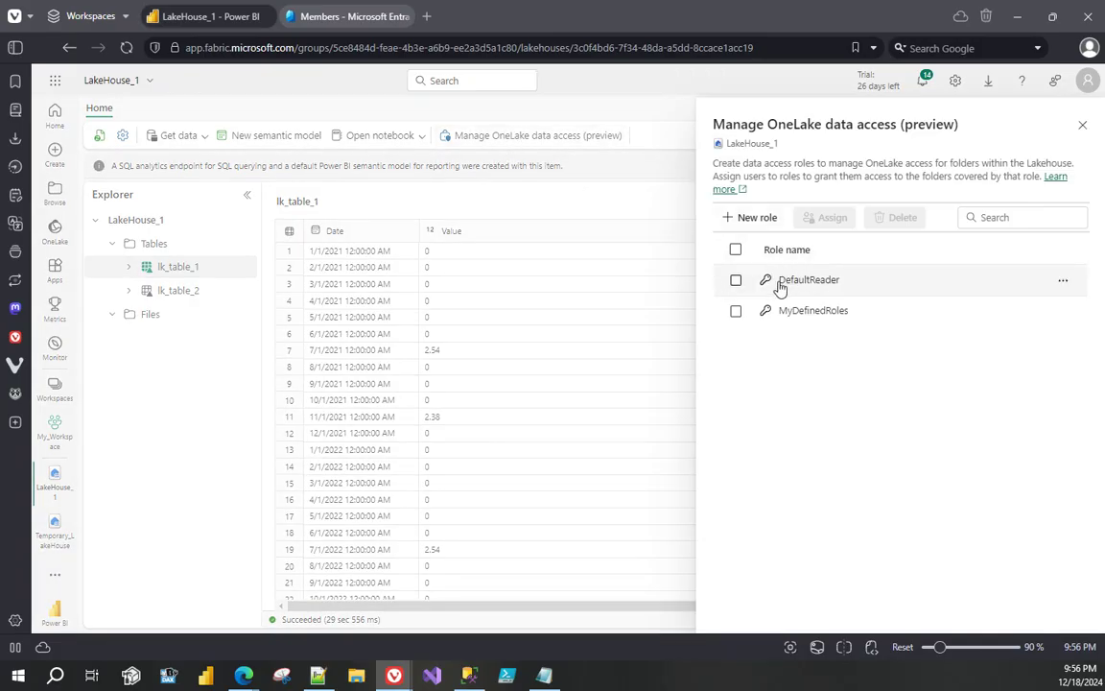
{"action": "left_click", "coordinate": [735, 280]}
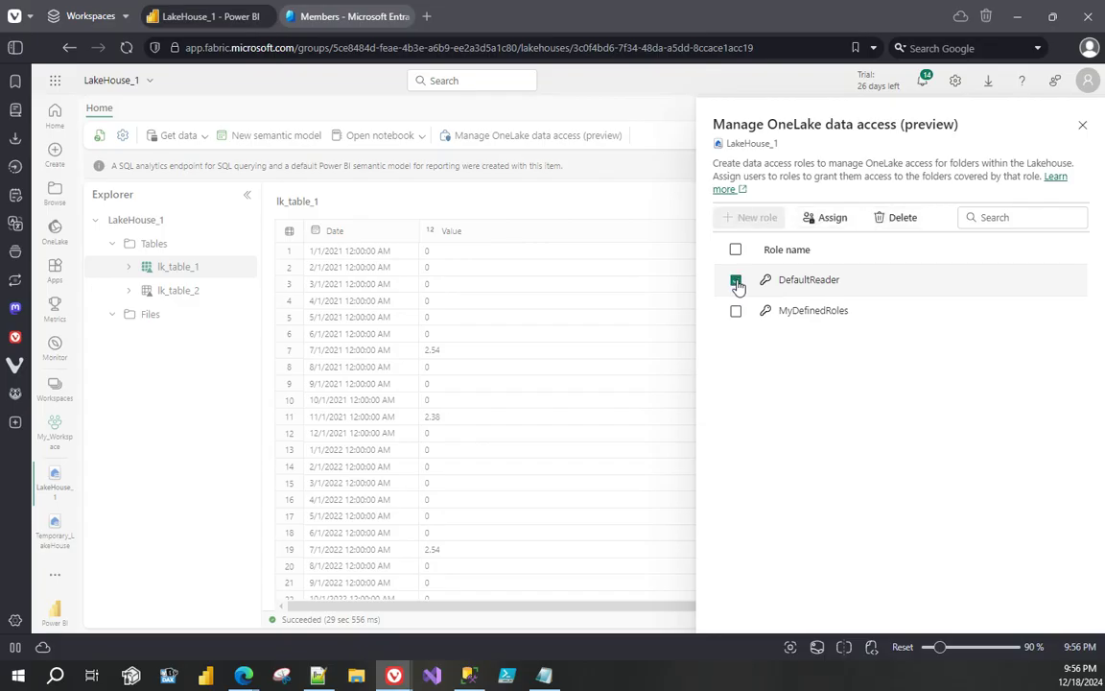
{"action": "left_click", "coordinate": [818, 219]}
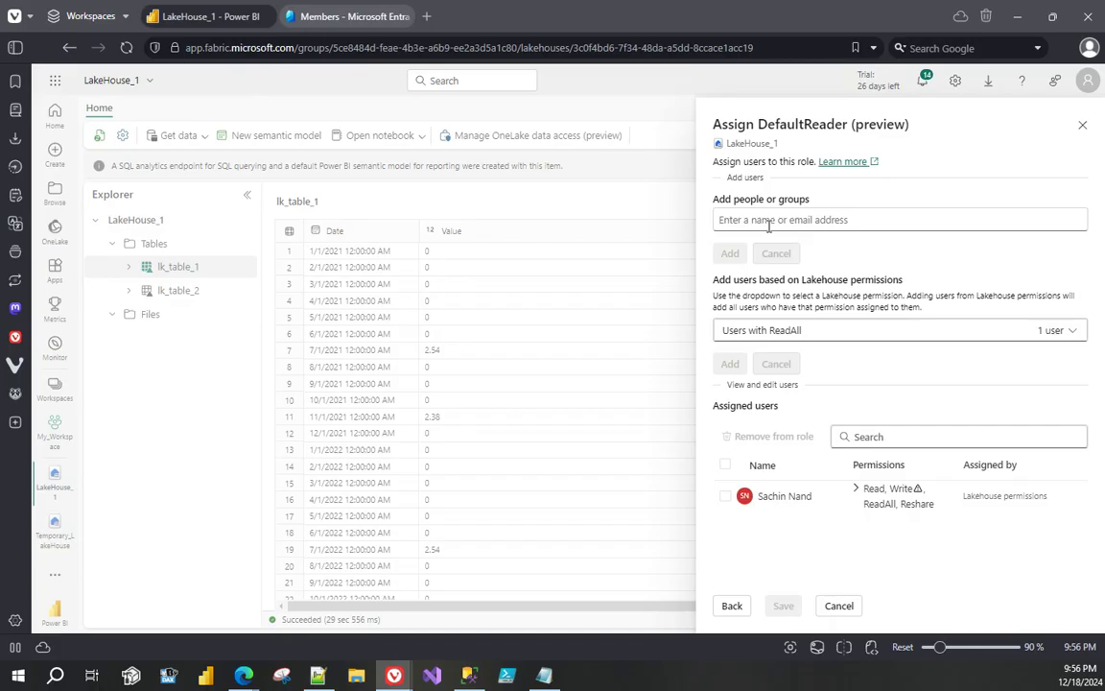
{"action": "type", "text": "fabricu"}
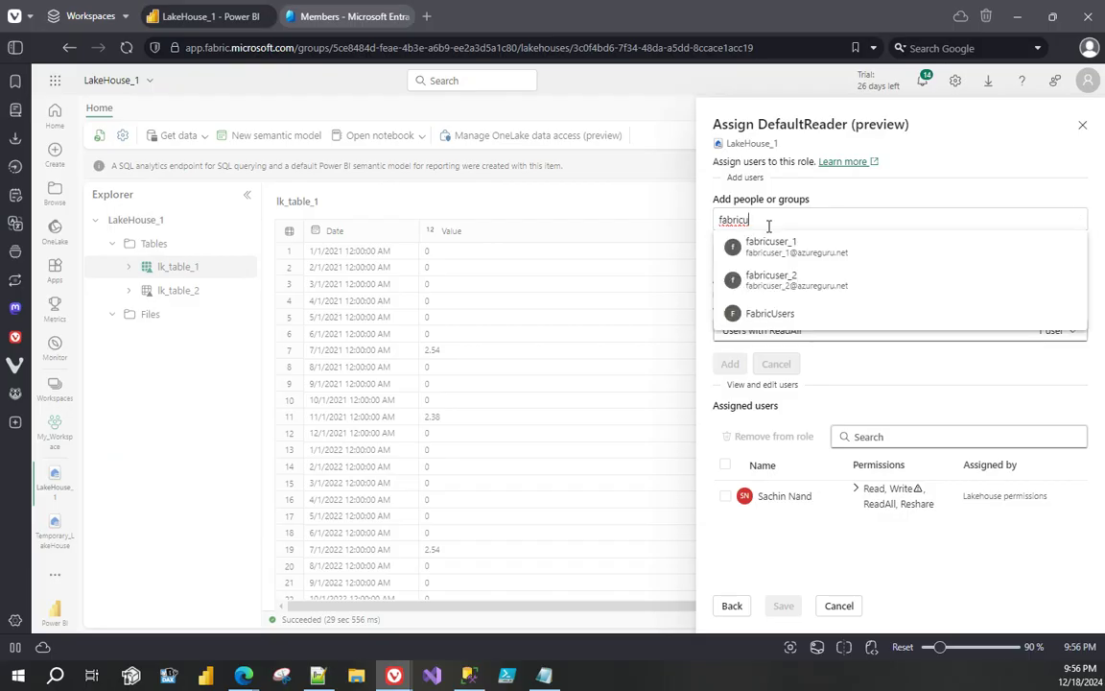
{"action": "left_click", "coordinate": [768, 316]}
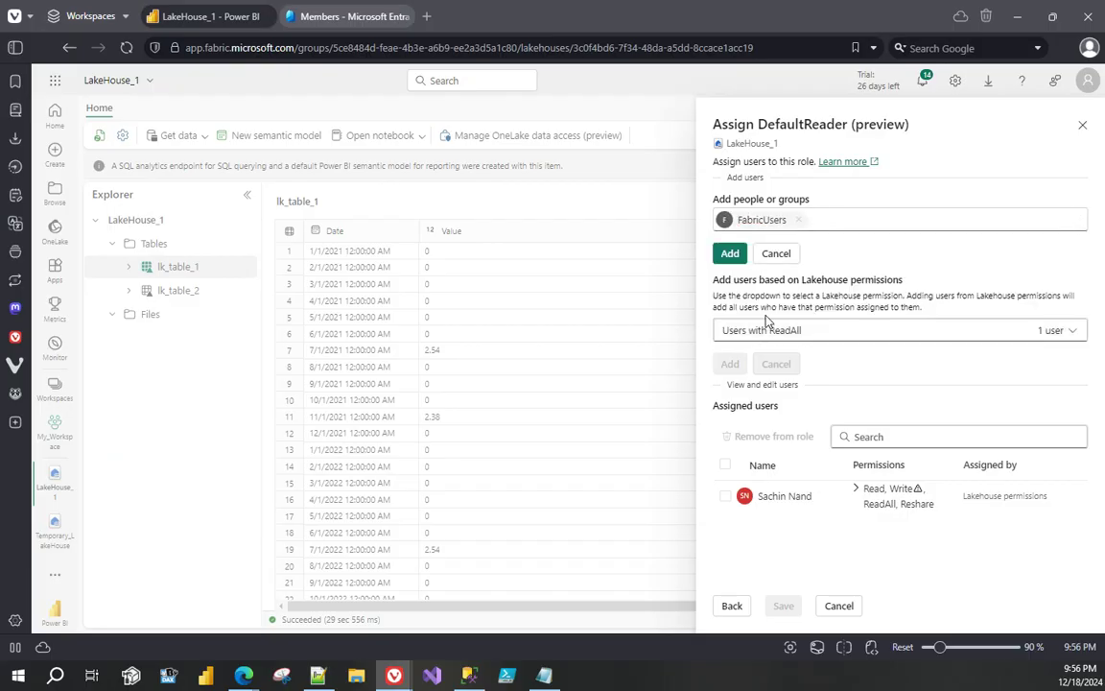
{"action": "left_click", "coordinate": [729, 253]}
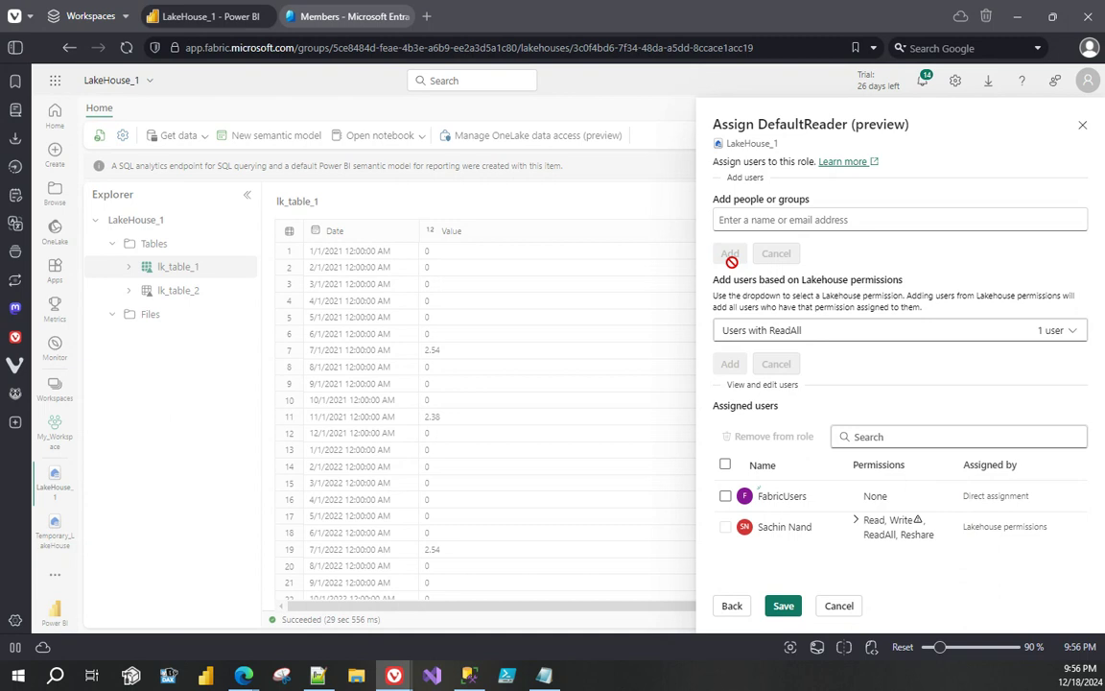
{"action": "left_click", "coordinate": [785, 609]}
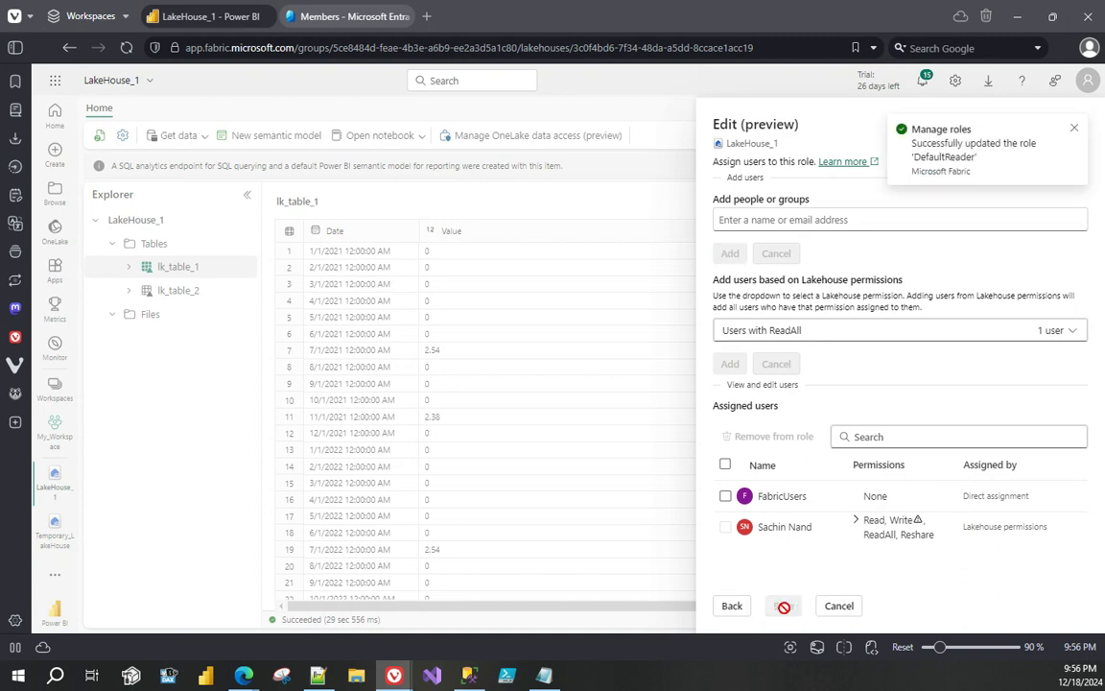
{"action": "left_click", "coordinate": [731, 605]}
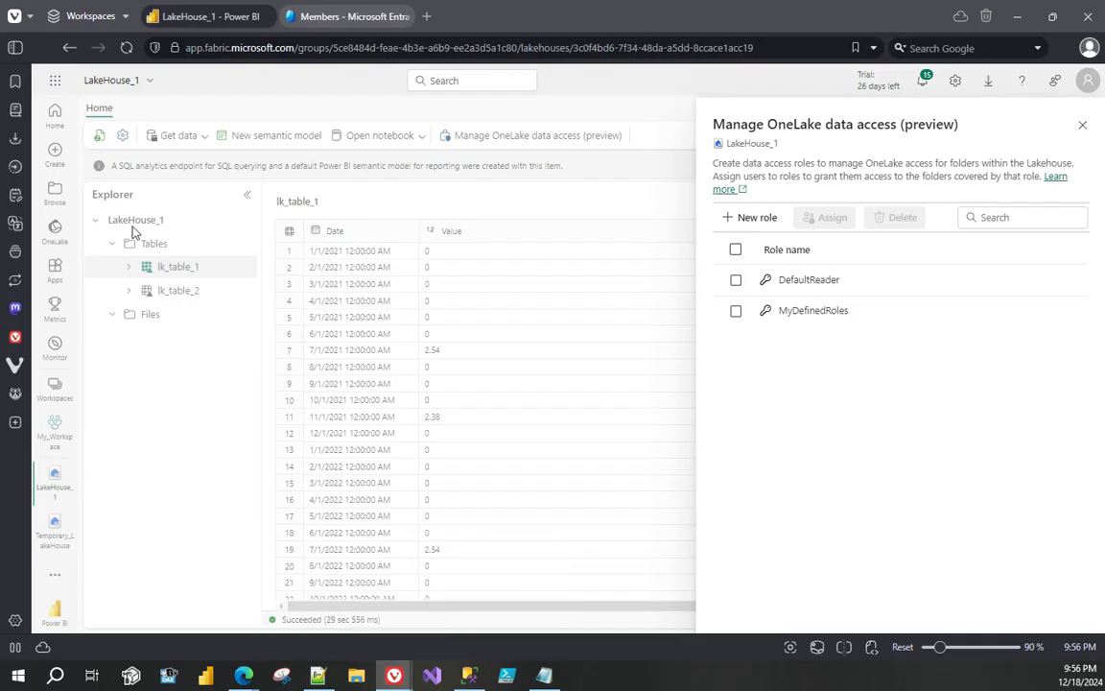
- Open a new private browser window and go to the Fabric sign-in page at app.fabric.microsoft.com/singleSignOn
{"action": "left_click", "coordinate": [32, 17]}
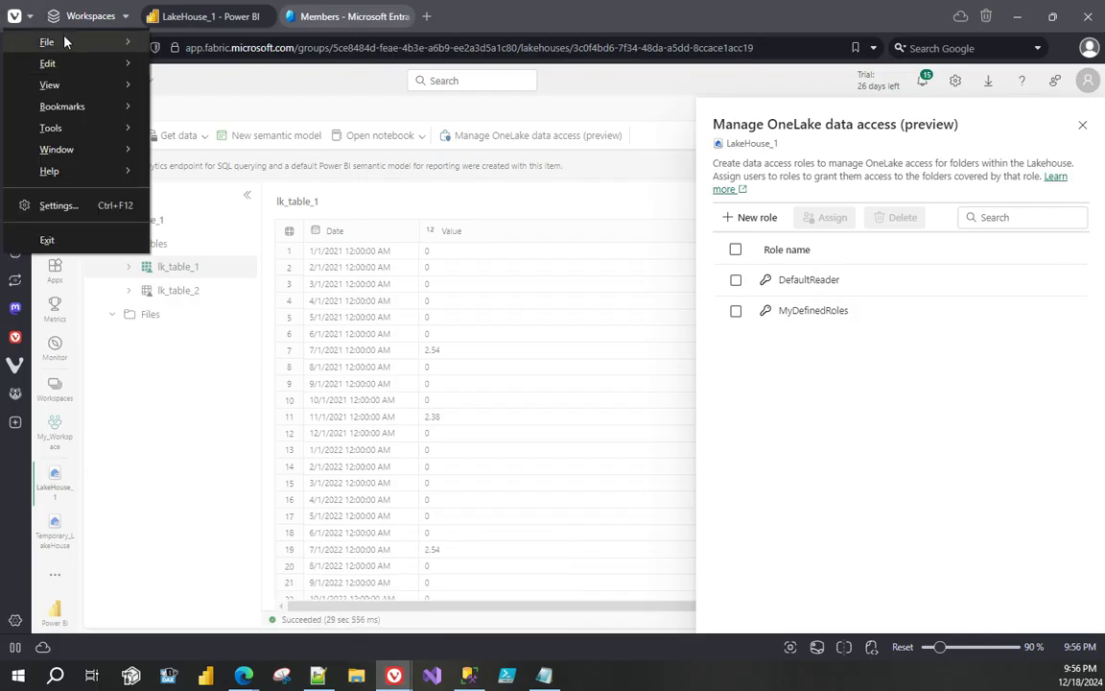
{"action": "mouse_move", "coordinate": [53, 41]}
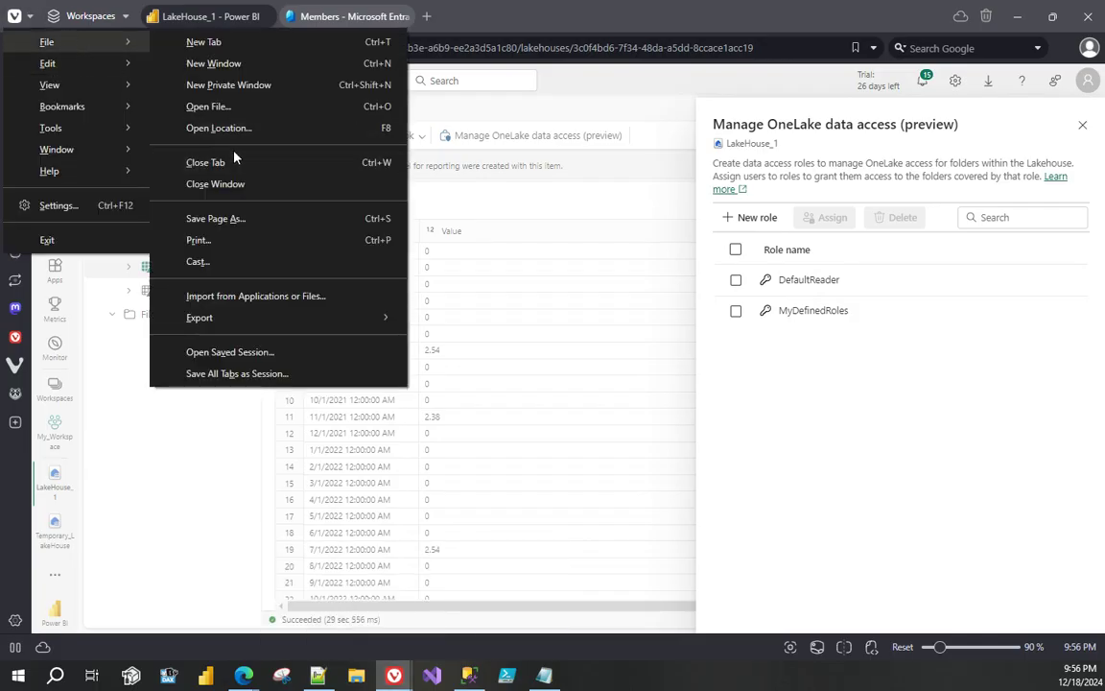
{"action": "left_click", "coordinate": [244, 89]}
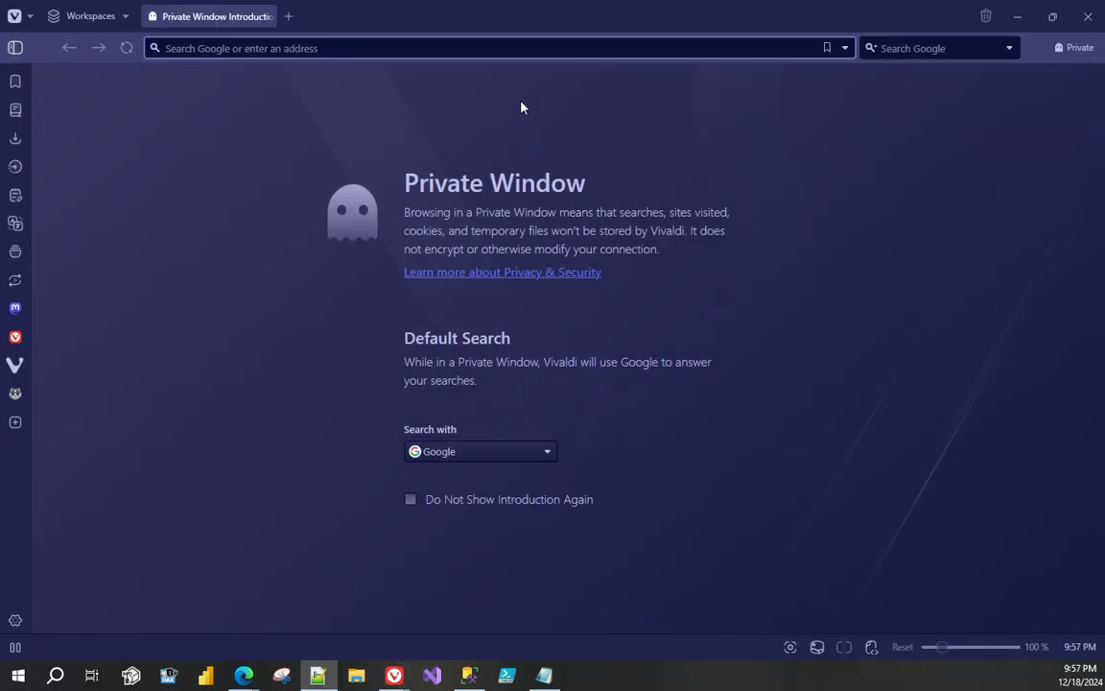
{"action": "left_click", "coordinate": [539, 47]}
{"action": "type", "text": "app.fabric.microsoft.com/singleSignOn"}
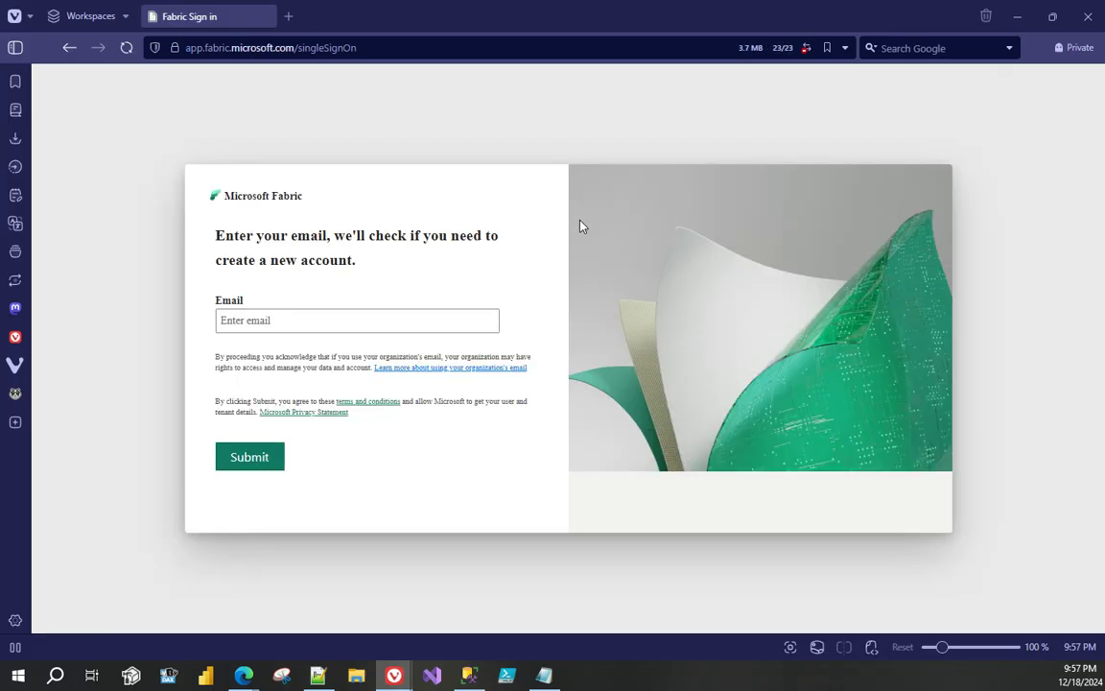
- Enter the Fabric test user's email address on the sign-in page and submit it
{"action": "left_click", "coordinate": [363, 320]}
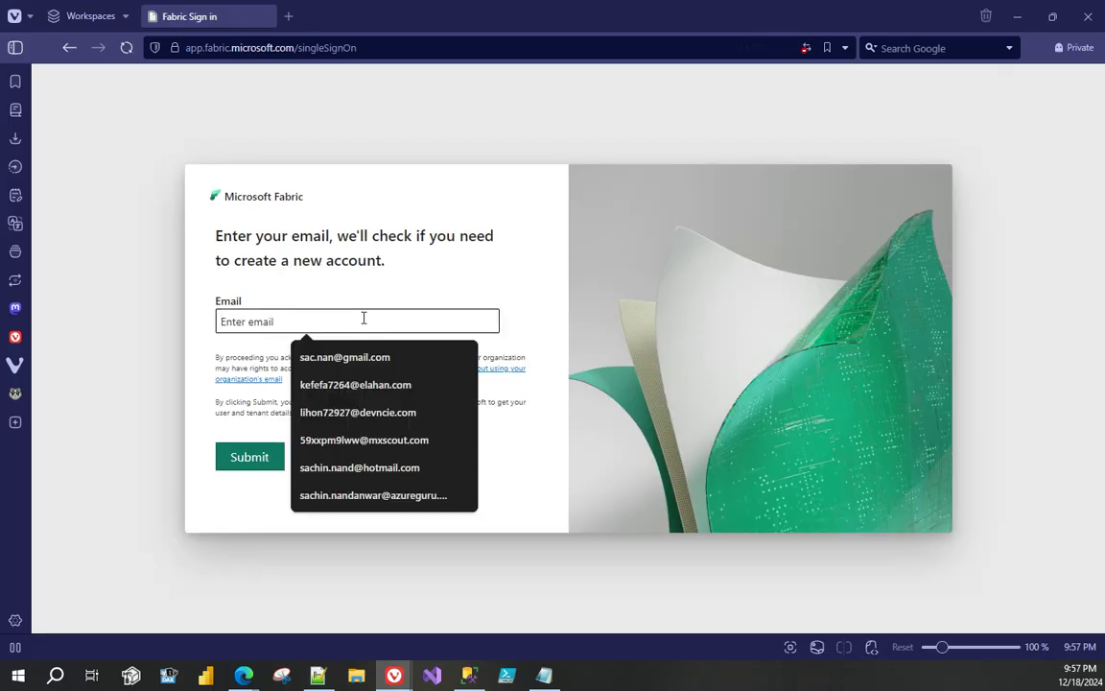
{"action": "type", "text": "fab"}
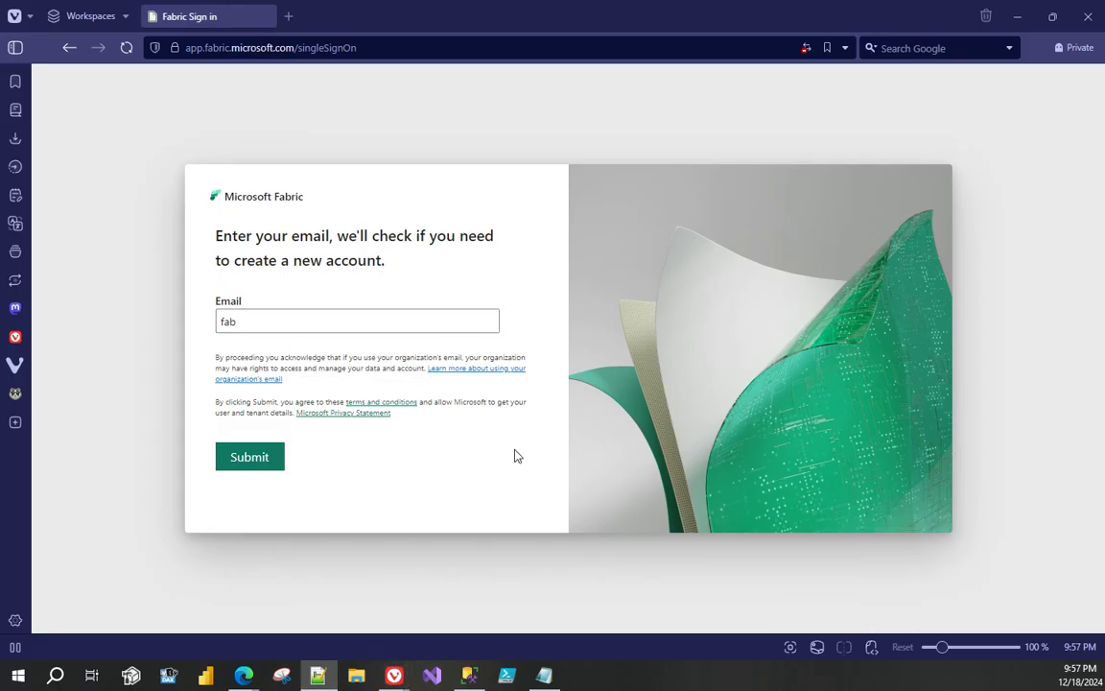
{"action": "key", "text": "Down"}
{"action": "key", "text": "Return"}
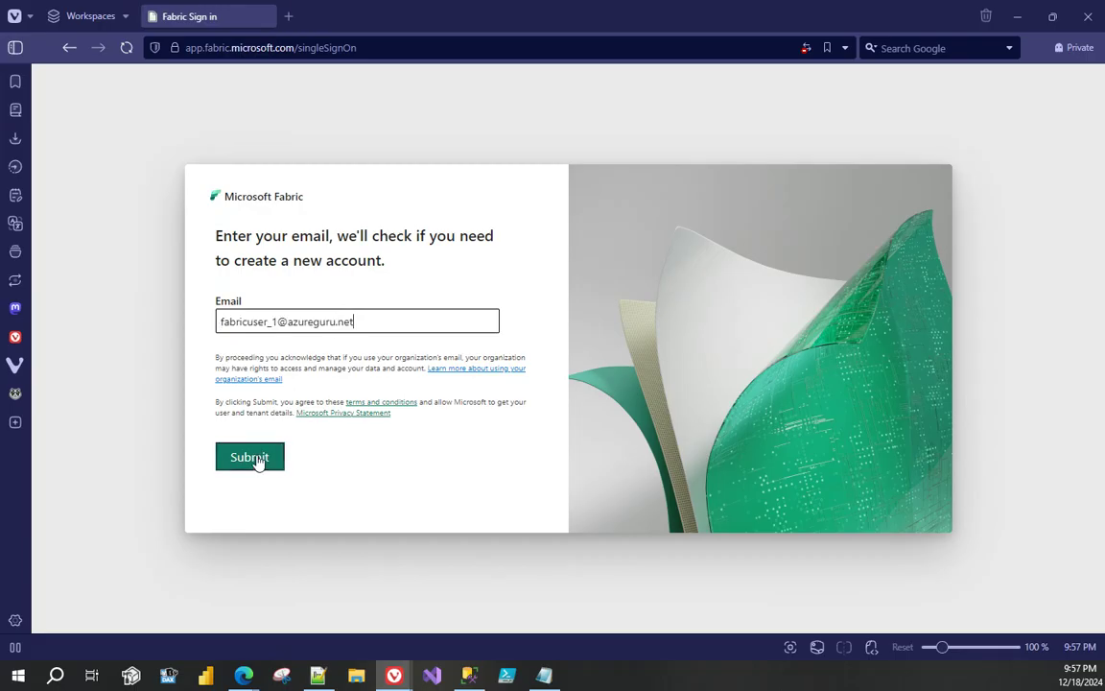
{"action": "left_click", "coordinate": [254, 458]}
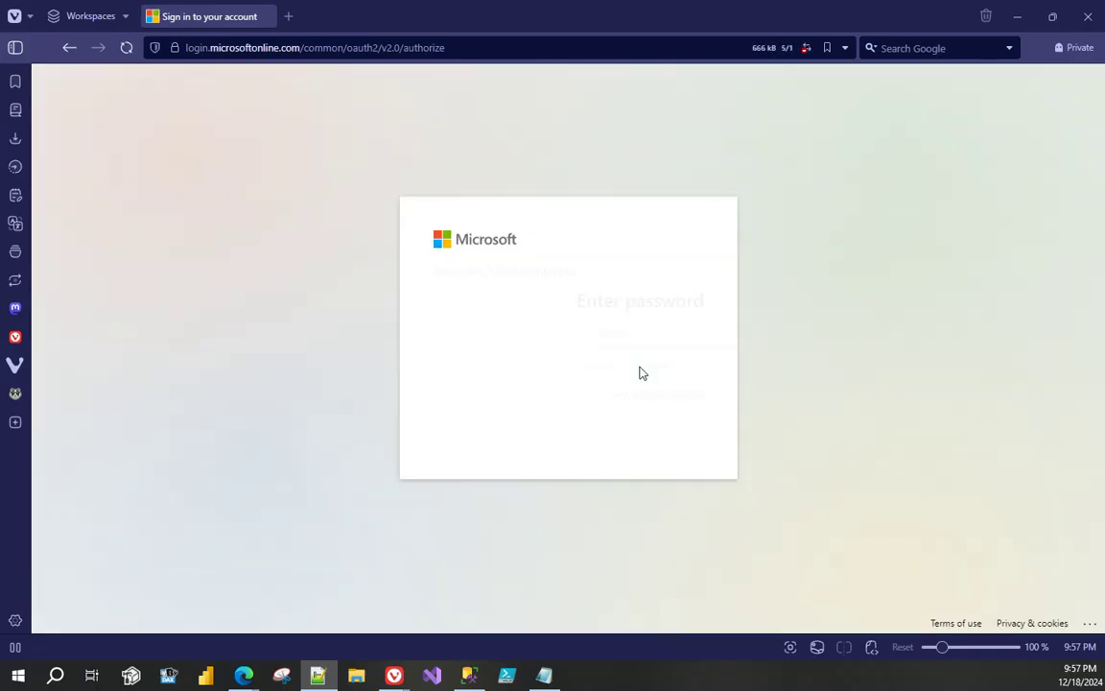
- Enter the account password, sign in, and answer the prompt about staying signed in
{"action": "left_click", "coordinate": [555, 341]}
{"action": "left_click", "coordinate": [587, 372]}
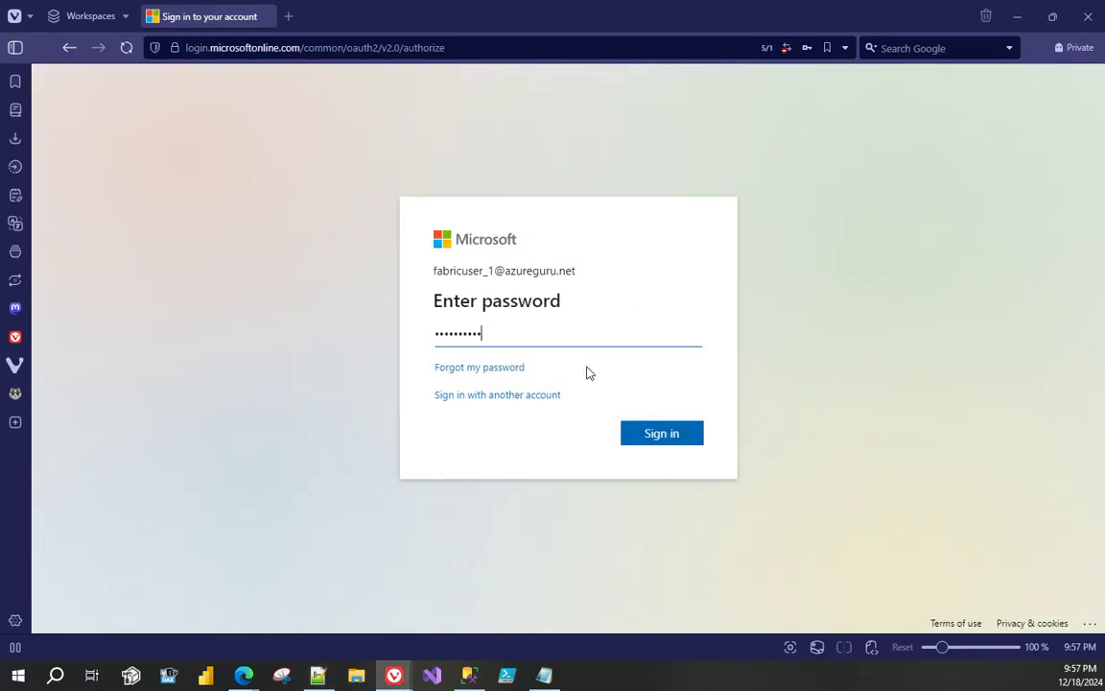
{"action": "left_click", "coordinate": [663, 435]}
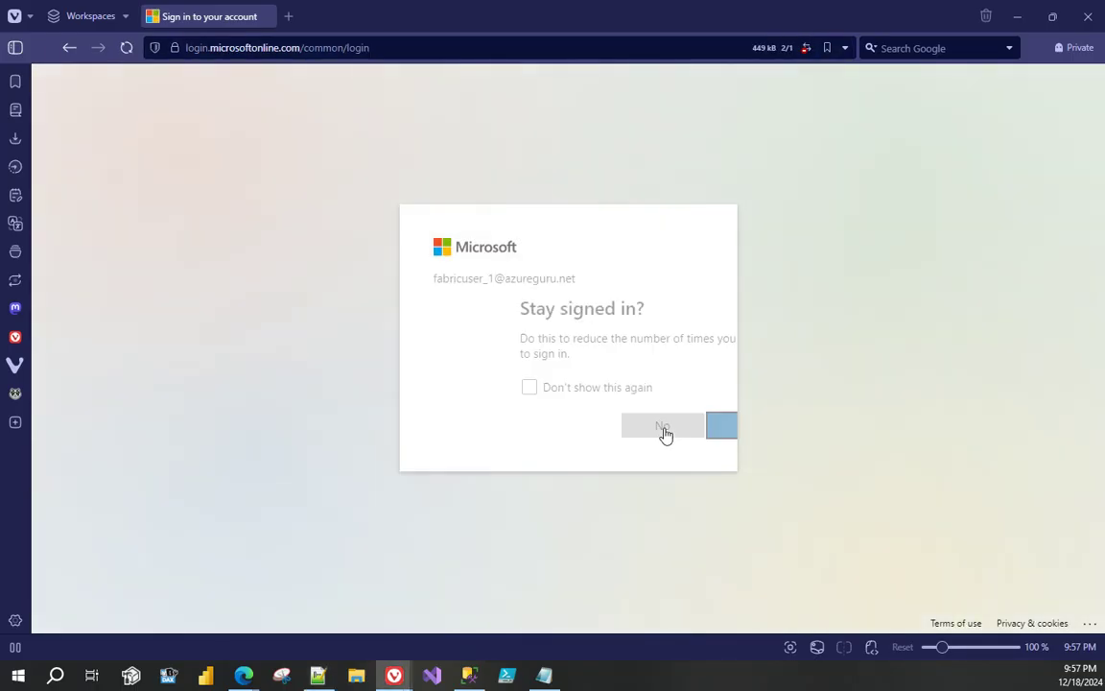
{"action": "left_click", "coordinate": [664, 428]}
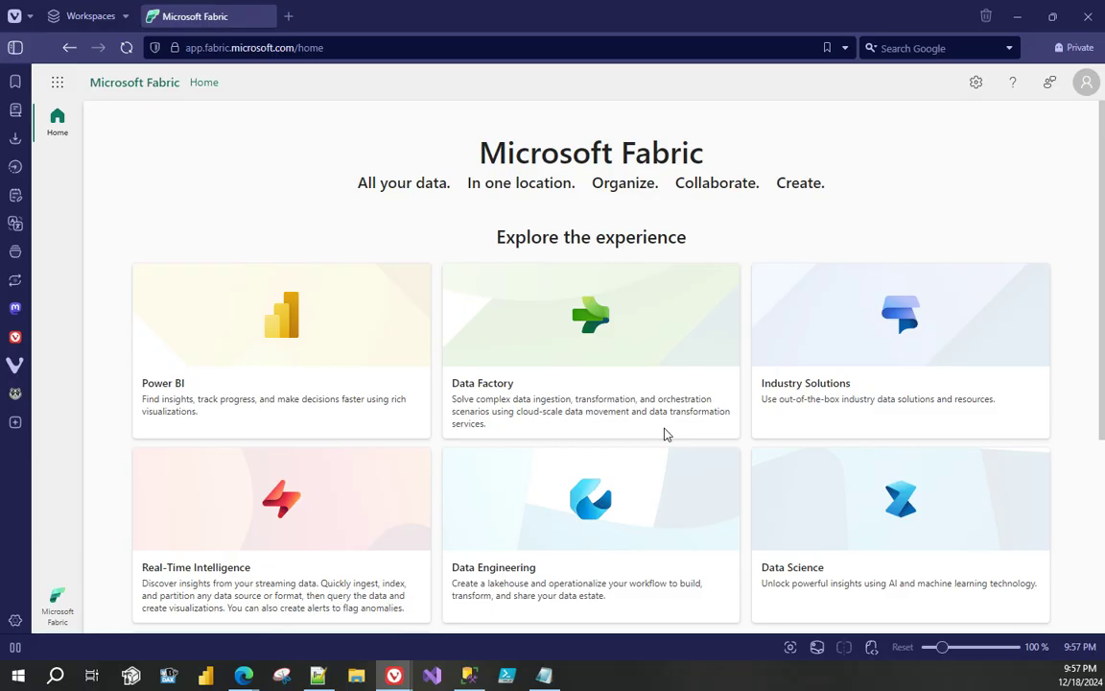
- Switch to the Power BI experience and open LakeHouse_1 from the recent items
{"action": "left_click", "coordinate": [62, 606]}
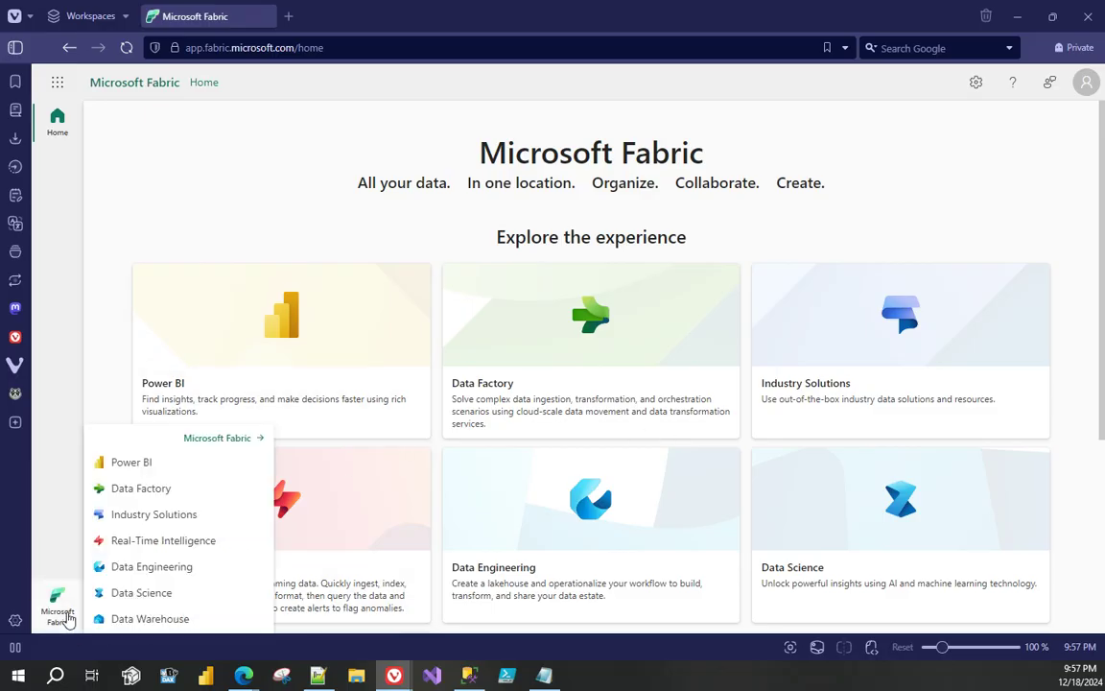
{"action": "left_click", "coordinate": [131, 462]}
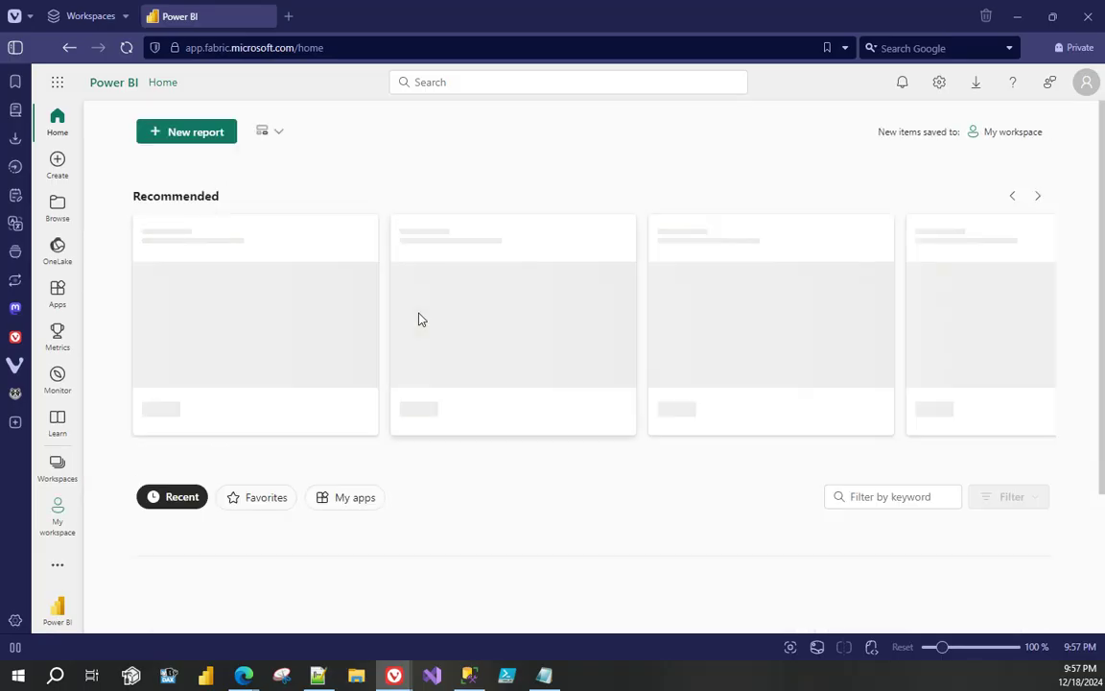
{"action": "scroll", "coordinate": [427, 326], "scroll_direction": "down", "scroll_amount": 1}
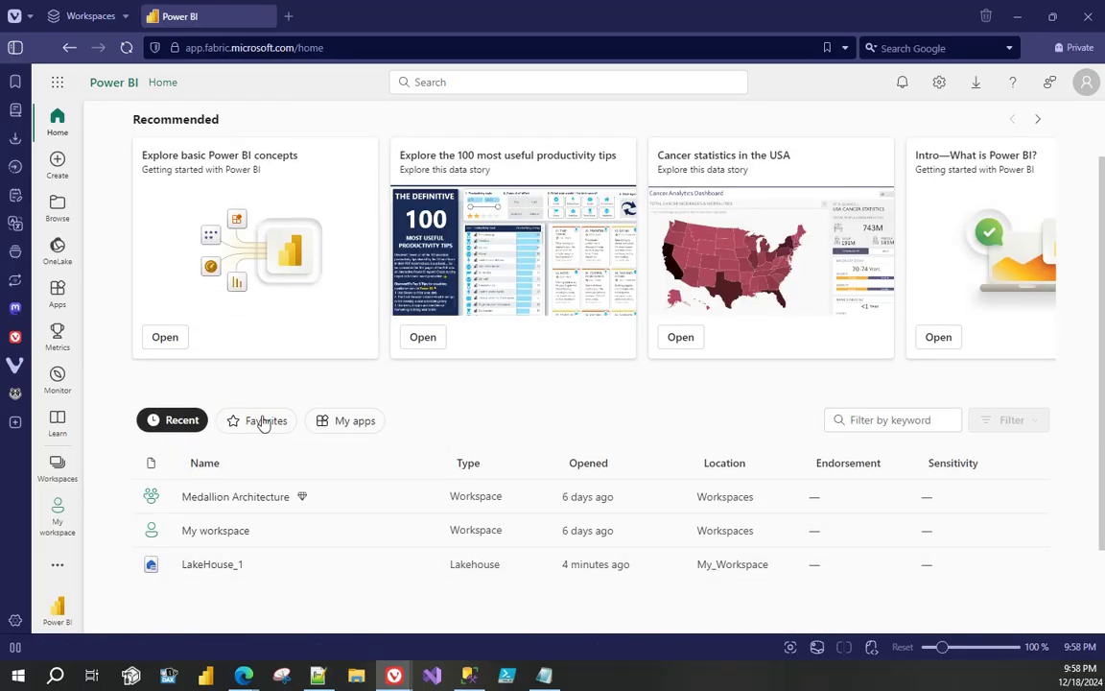
{"action": "left_click", "coordinate": [223, 564]}
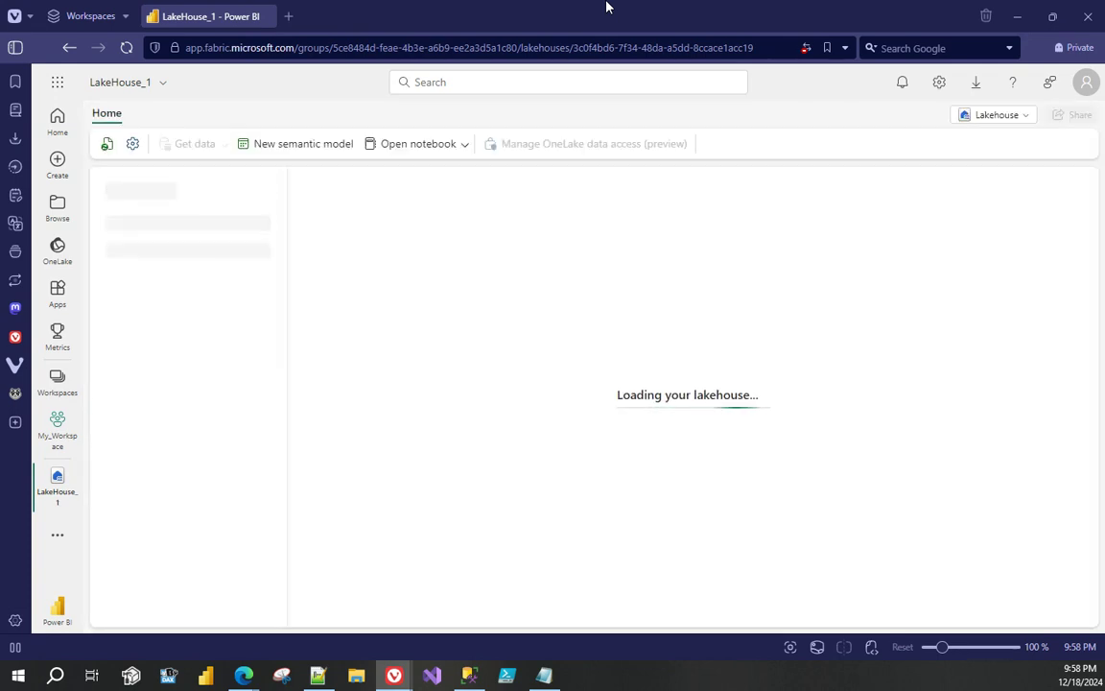
{"action": "left_click", "coordinate": [914, 131]}
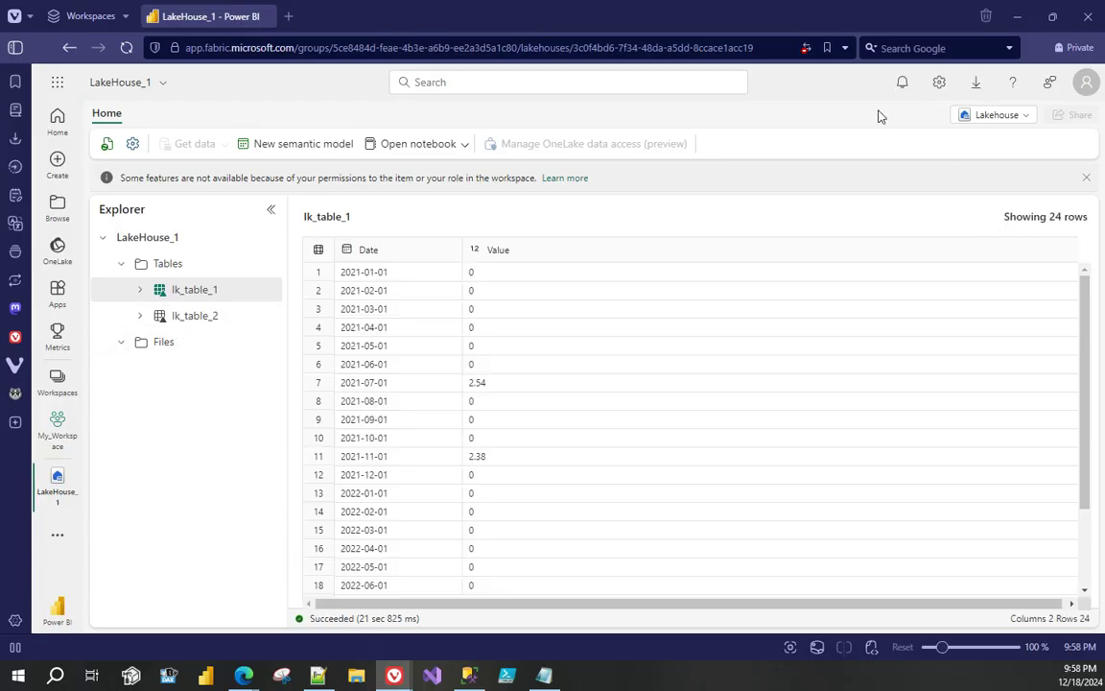
- Switch LakeHouse_1 to its SQL analytics endpoint and try to preview lk_table_1 in the dbo schema
{"action": "left_click", "coordinate": [981, 118]}
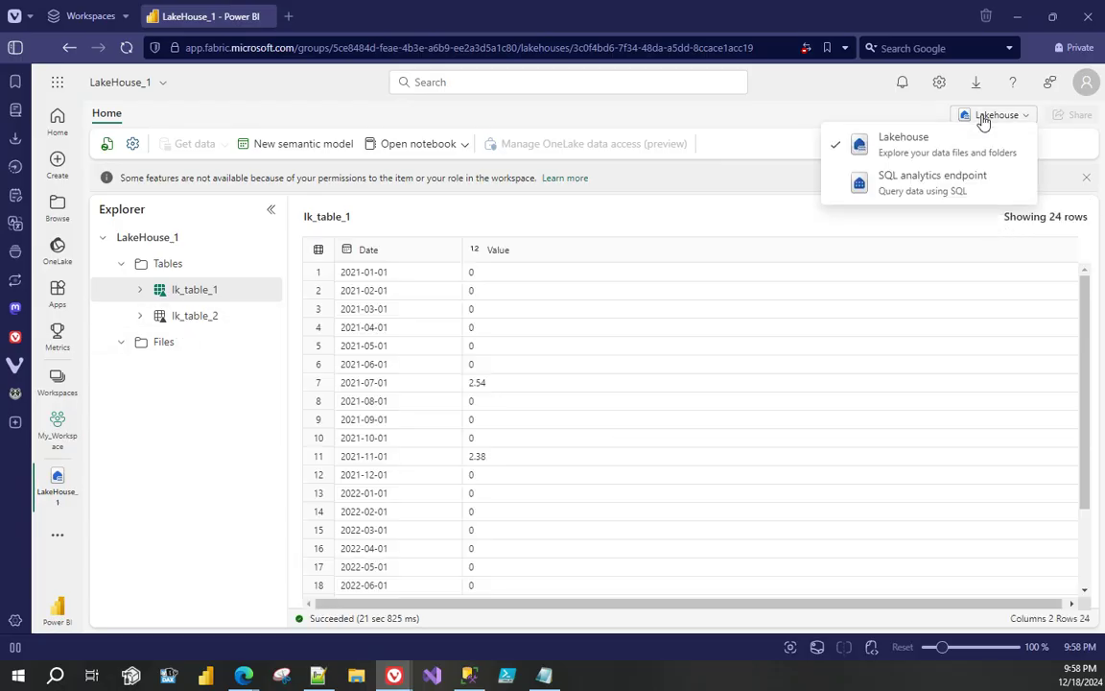
{"action": "left_click", "coordinate": [891, 185]}
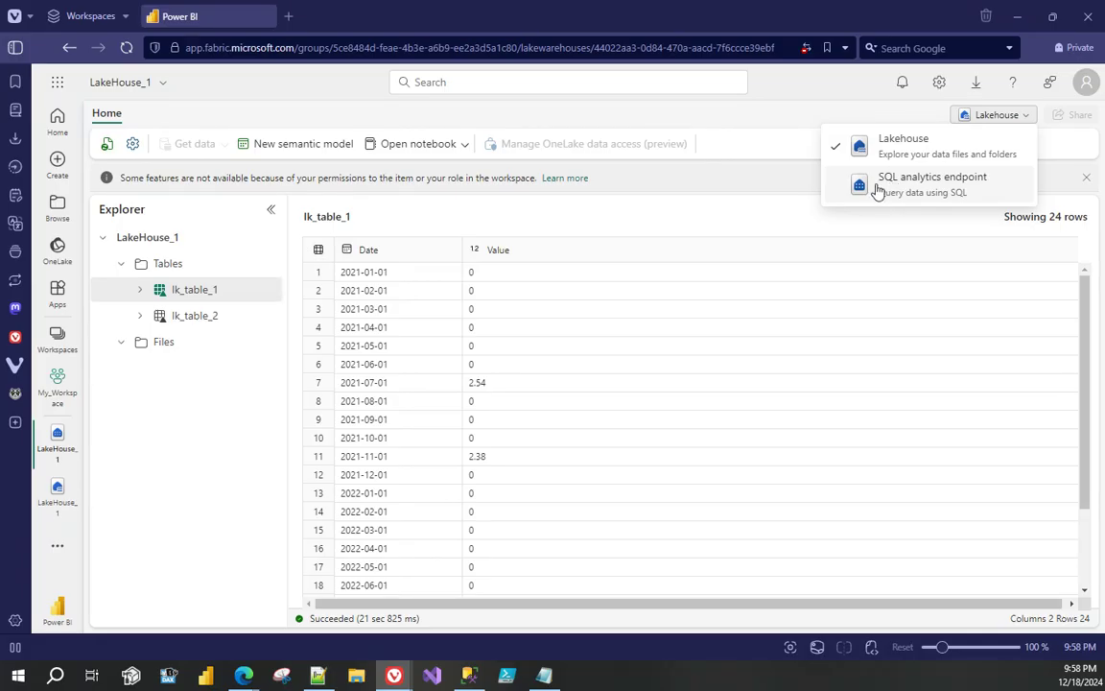
{"action": "left_click", "coordinate": [871, 189]}
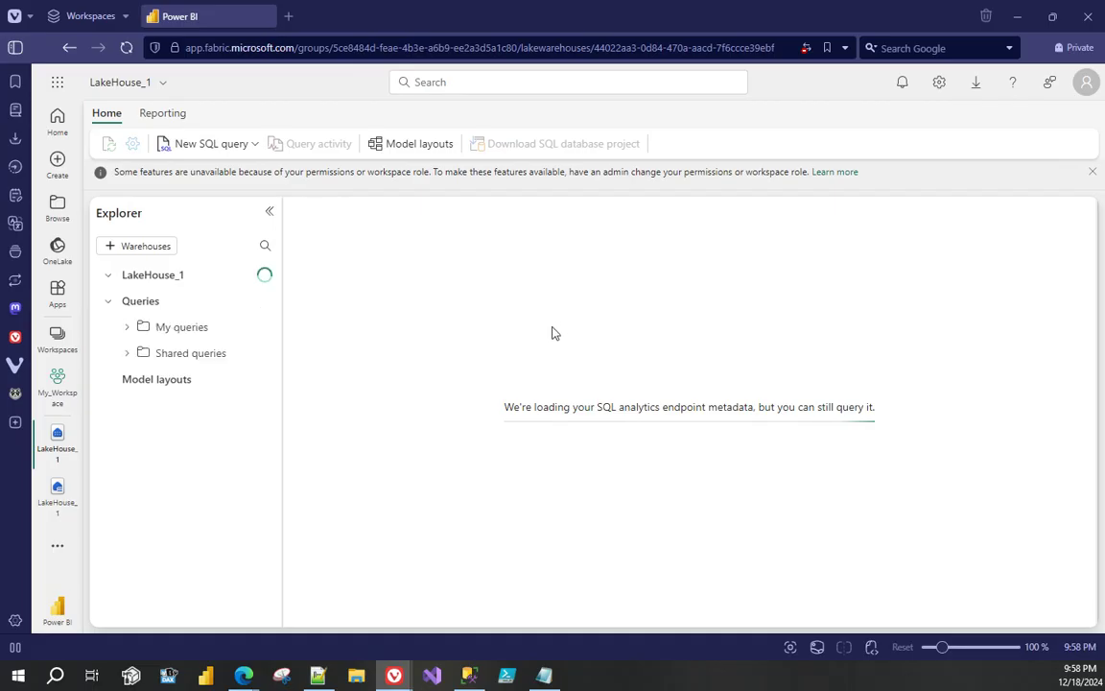
{"action": "left_click", "coordinate": [231, 380]}
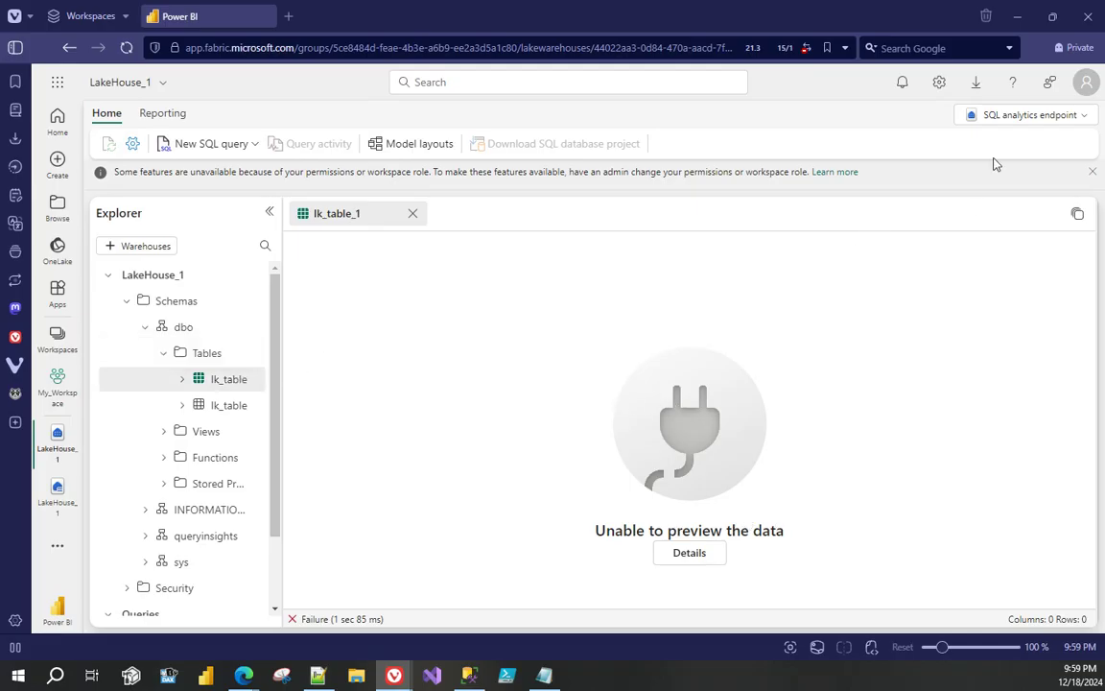
- Sign the test user out of Fabric
{"action": "left_click", "coordinate": [1083, 85]}
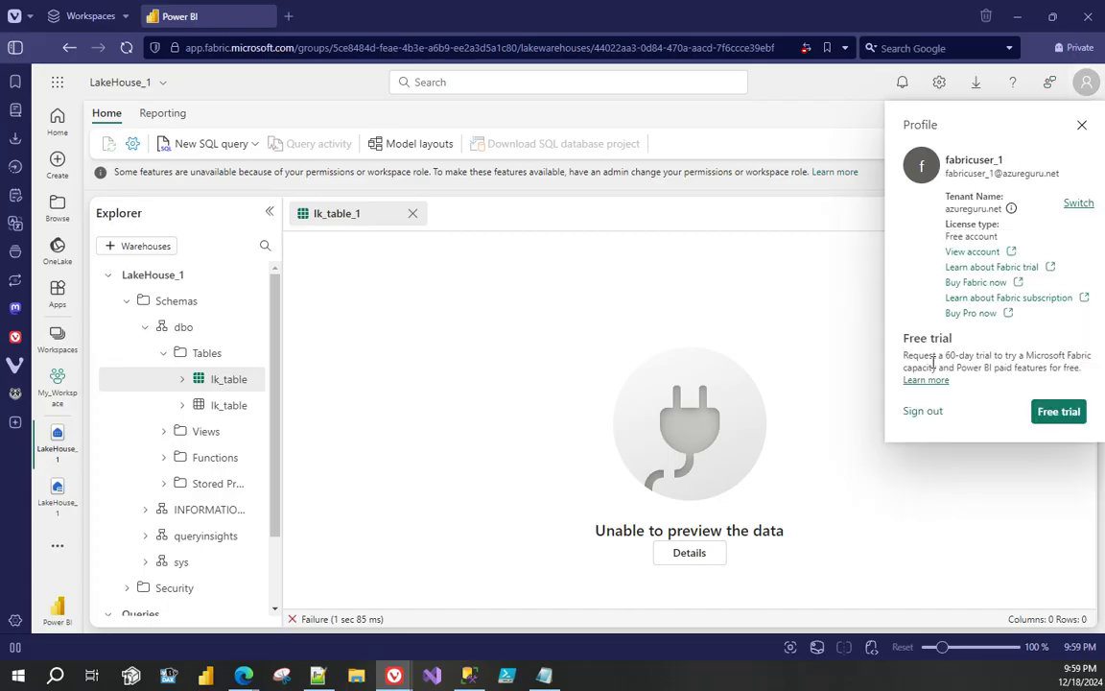
{"action": "left_click", "coordinate": [923, 411]}
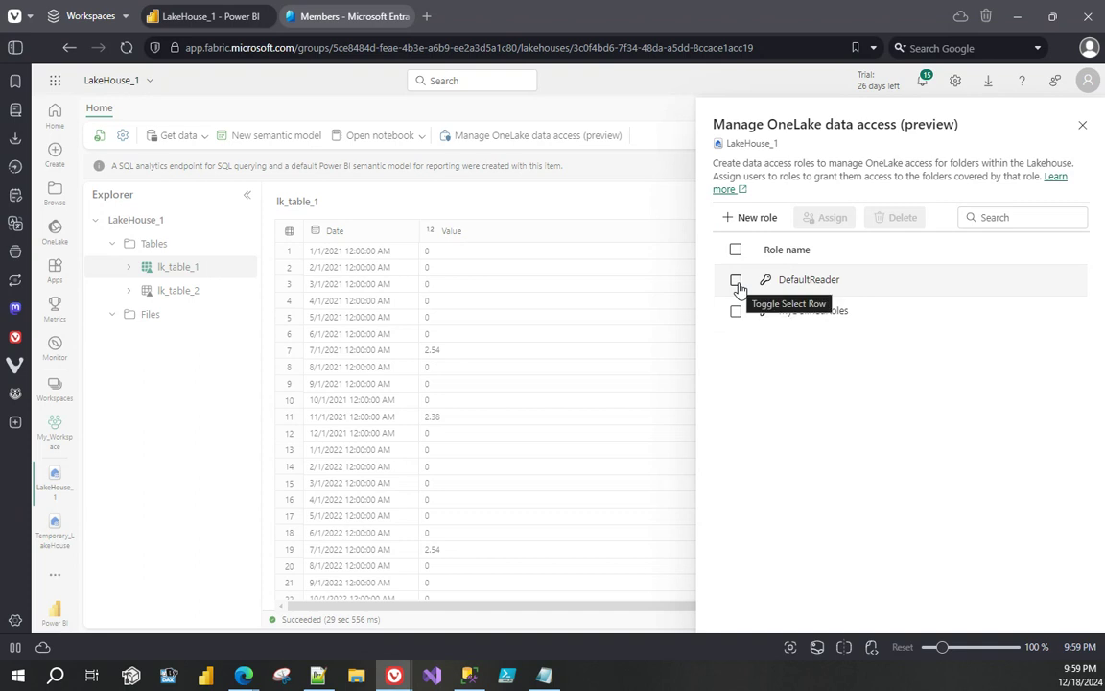
- Restrict LakeHouse_1's DefaultReader role to the selected folder lk_table_1, save it, and return to the role list
{"action": "left_click", "coordinate": [798, 284]}
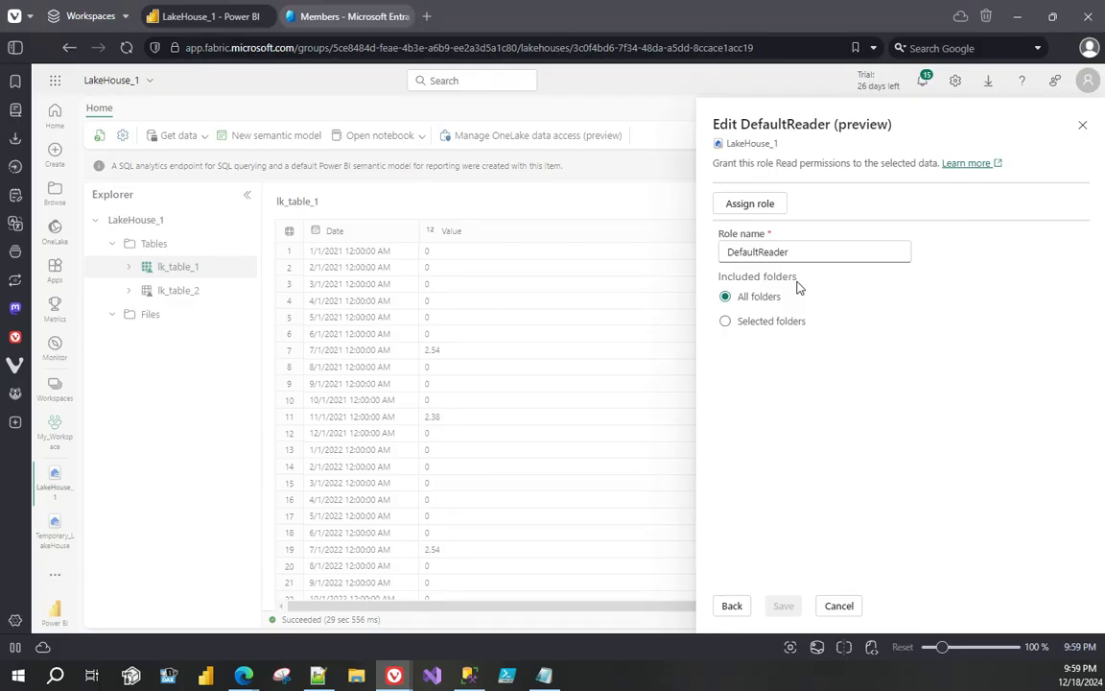
{"action": "left_click", "coordinate": [725, 321]}
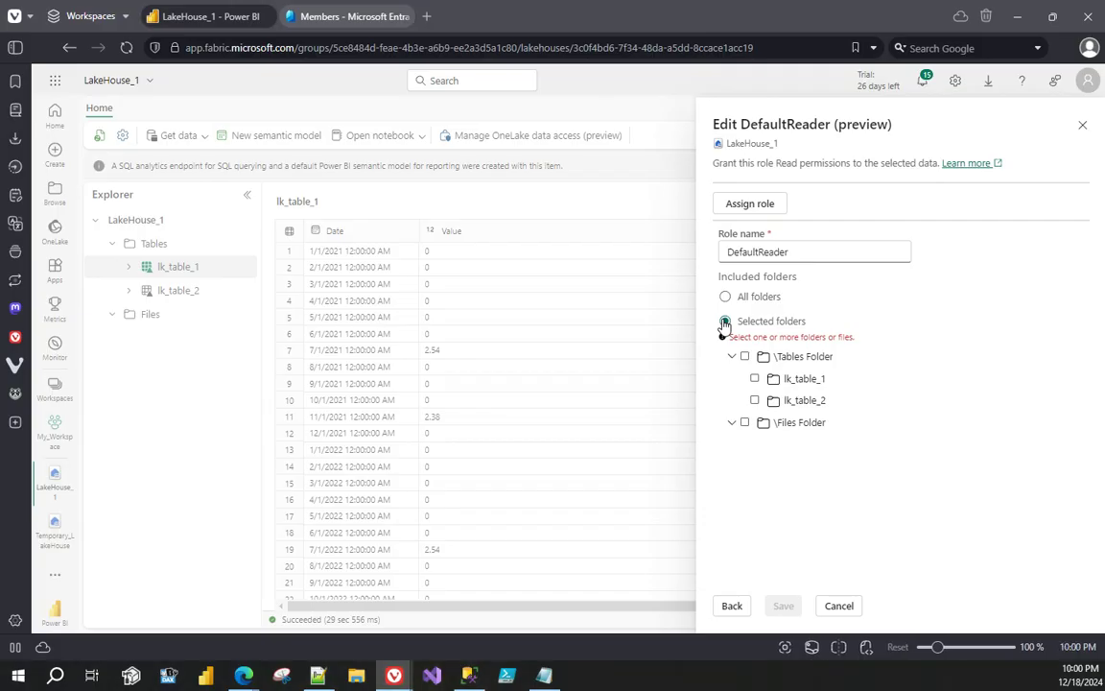
{"action": "left_click", "coordinate": [754, 378]}
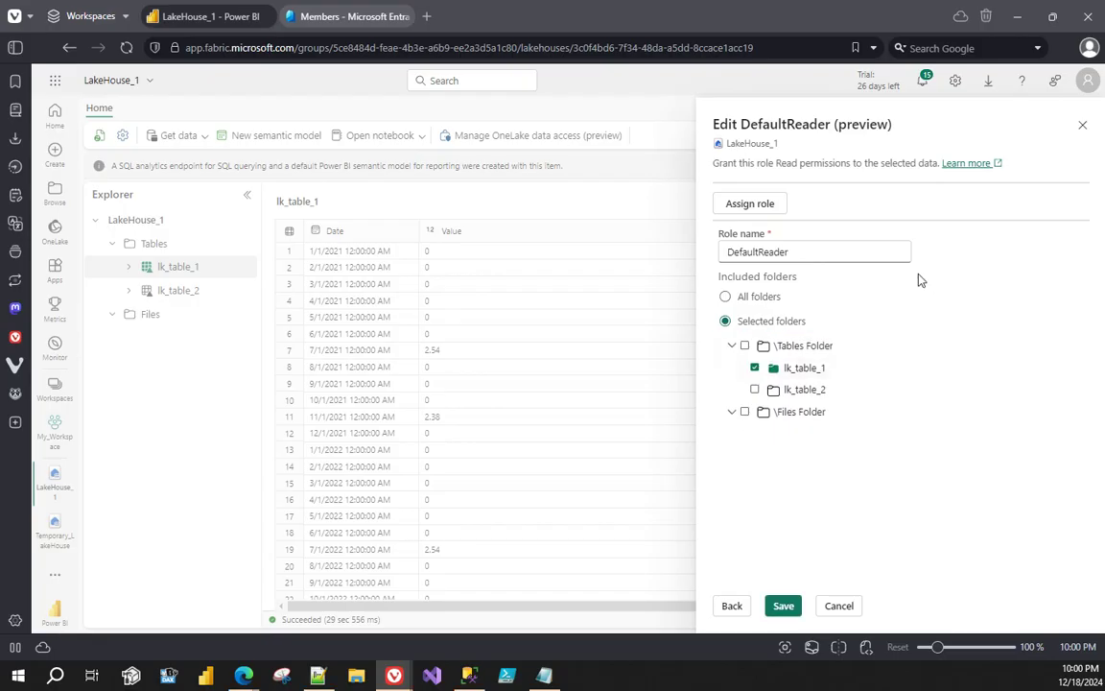
{"action": "left_click", "coordinate": [783, 607]}
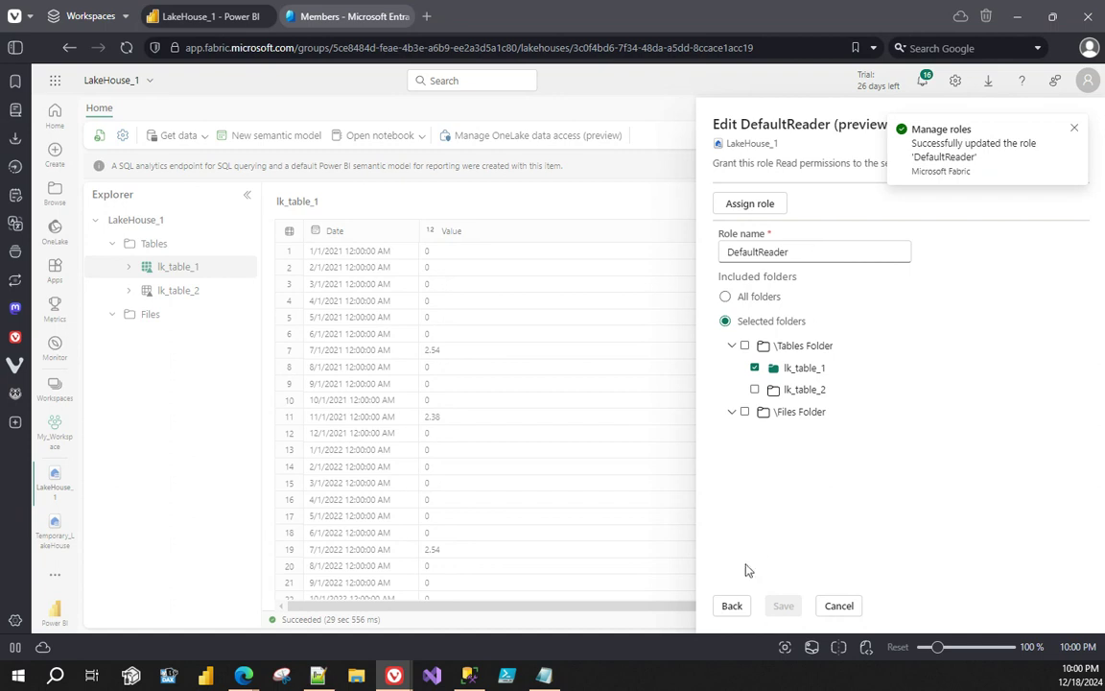
{"action": "left_click", "coordinate": [732, 607]}
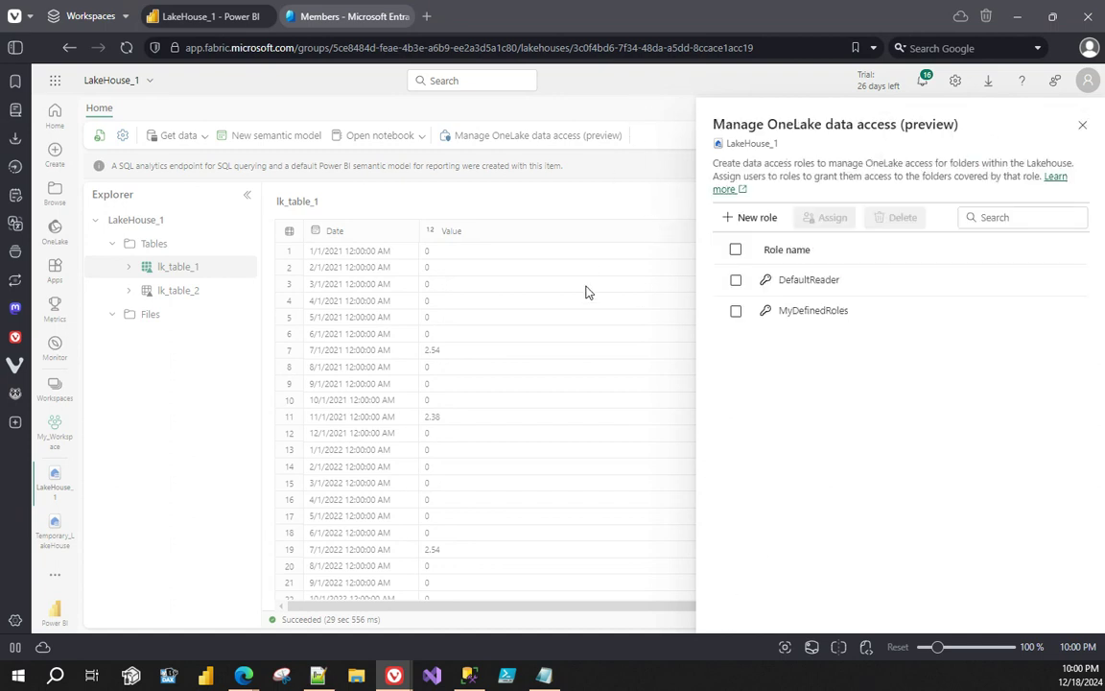
- Open a new private browser window and load app.fabric.microsoft.com
{"action": "left_click", "coordinate": [28, 16]}
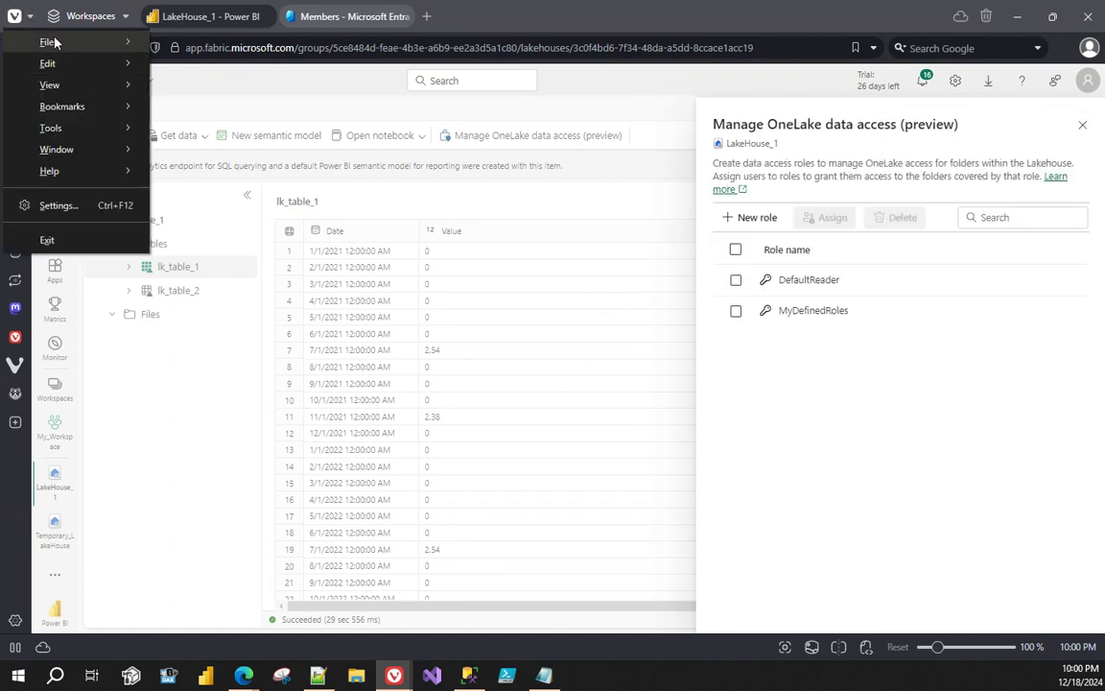
{"action": "mouse_move", "coordinate": [46, 42]}
{"action": "left_click", "coordinate": [227, 79]}
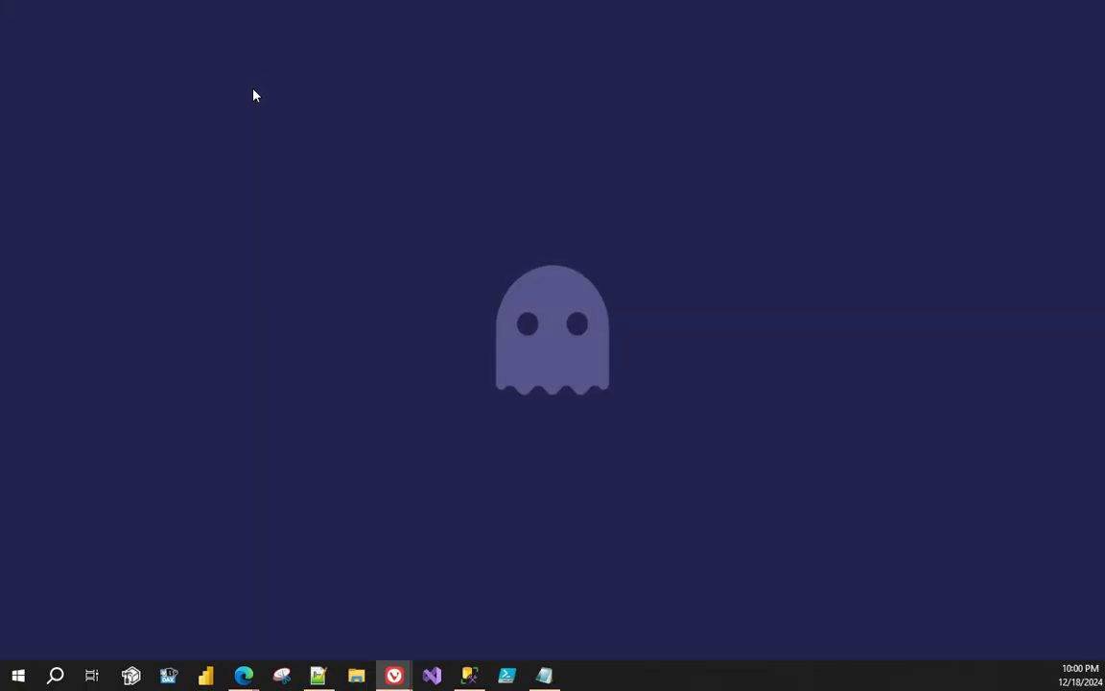
{"action": "type", "text": "app.fabric.microsoft.com/"}
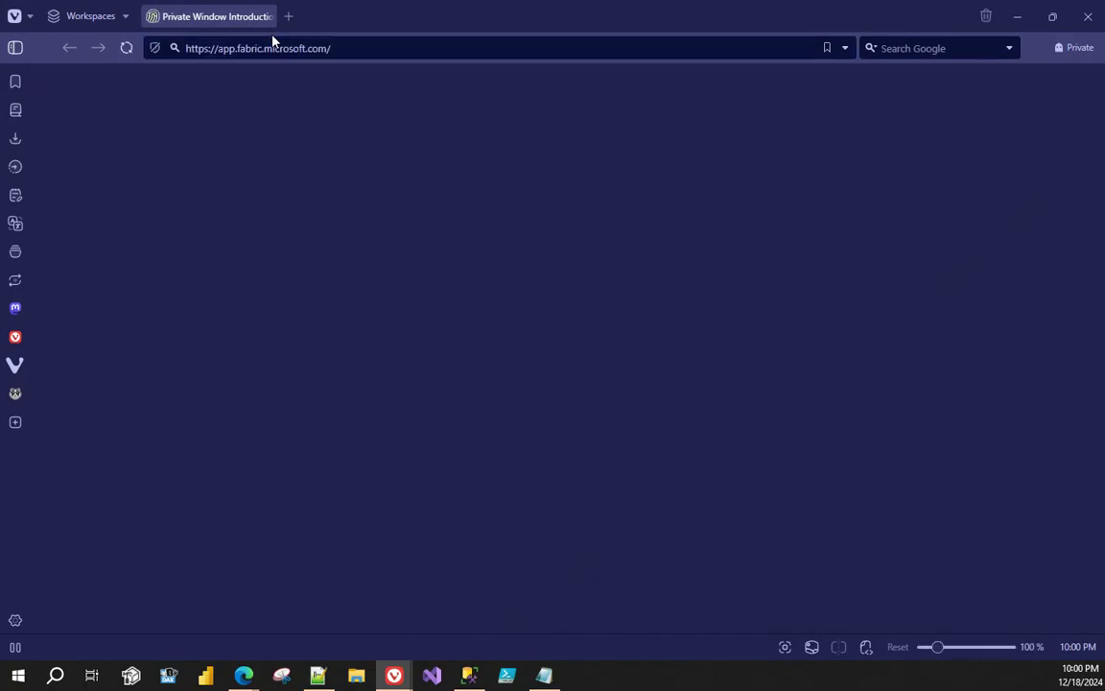
{"action": "key", "text": "Return"}
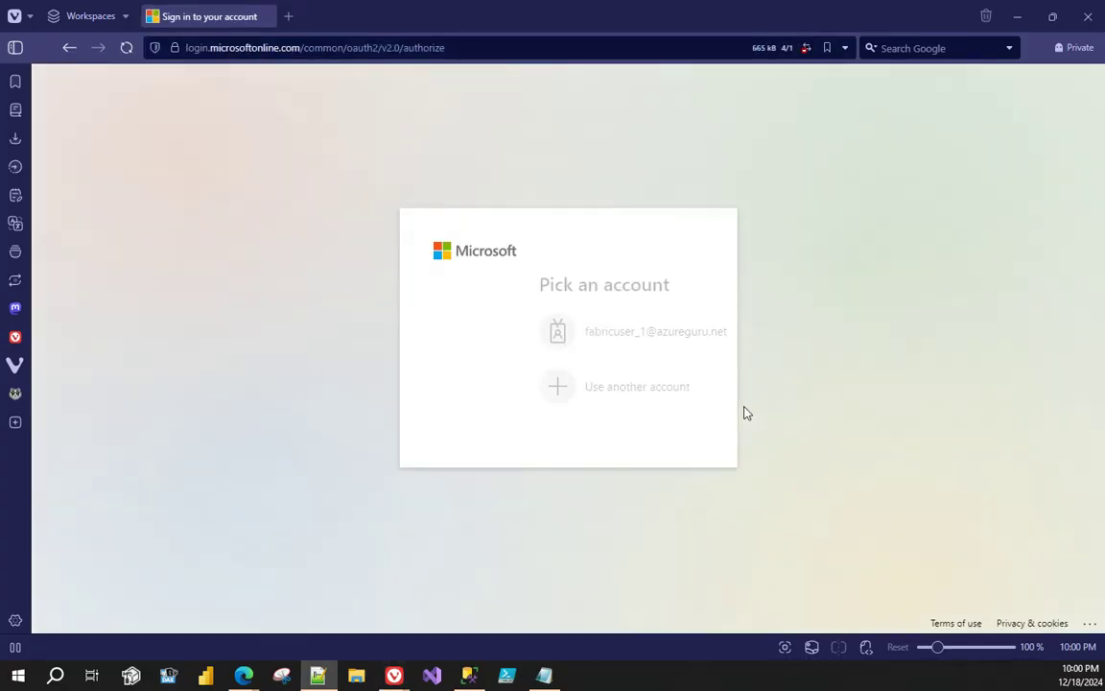
- Sign in to Fabric with the test user's account and password, declining to stay signed in
{"action": "left_click", "coordinate": [600, 355]}
{"action": "key", "text": "ctrl+v"}
{"action": "left_click", "coordinate": [700, 427]}
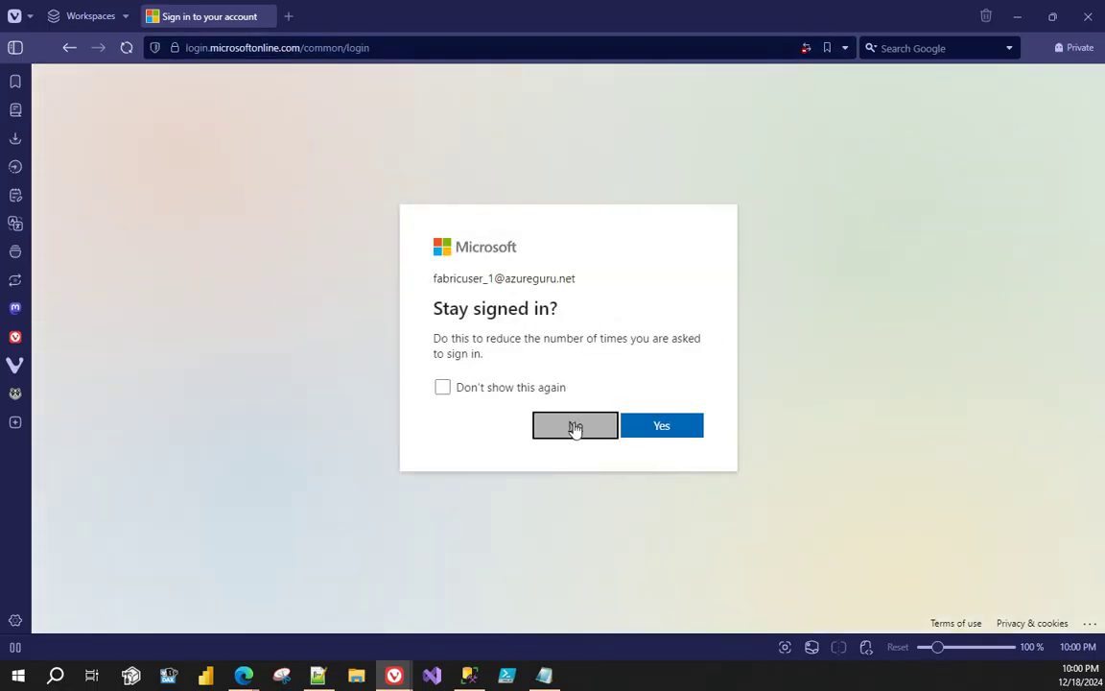
{"action": "left_click", "coordinate": [575, 427]}
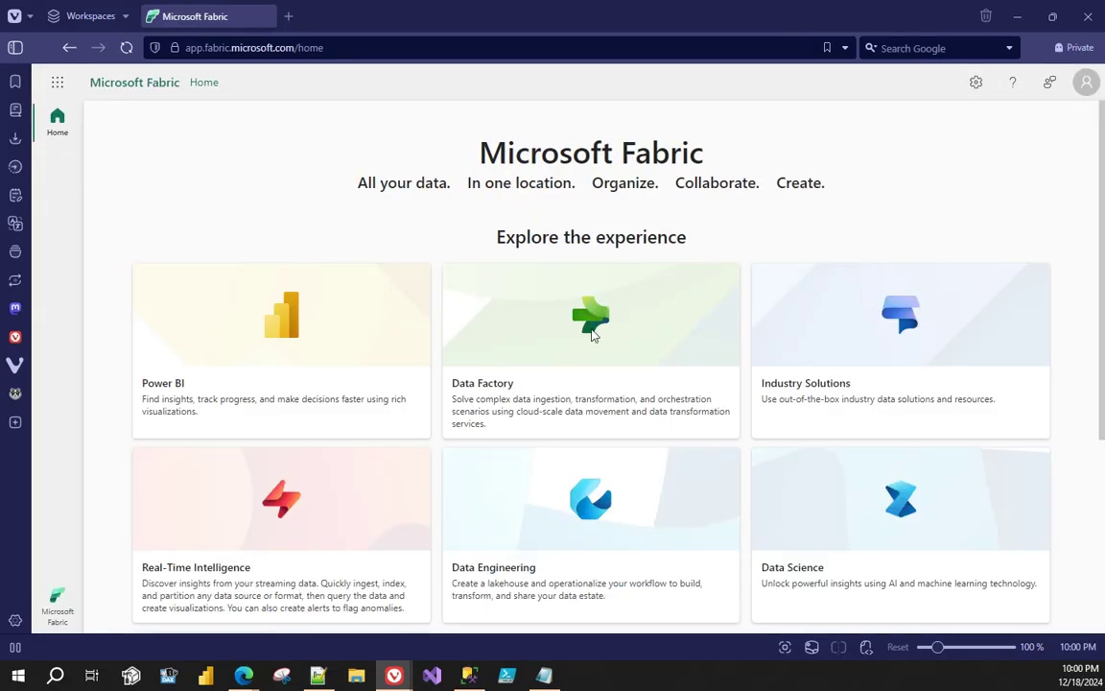
- Go to the Power BI experience and reopen LakeHouse_1 from the recent items
{"action": "left_click", "coordinate": [45, 626]}
{"action": "left_click", "coordinate": [148, 463]}
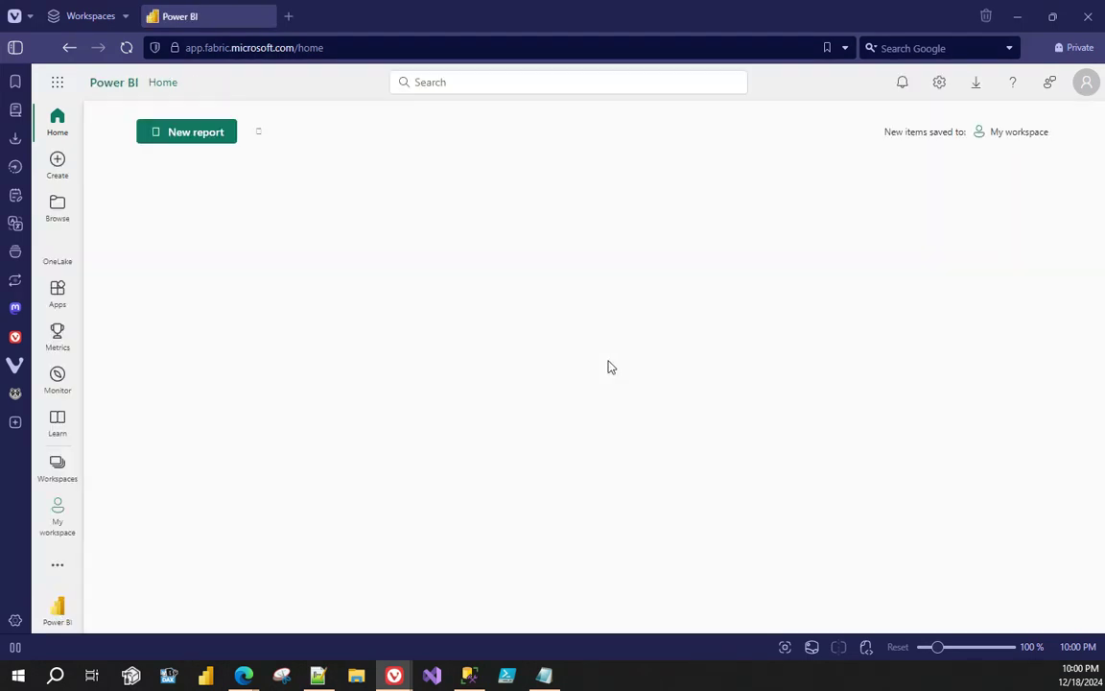
{"action": "scroll", "coordinate": [608, 367], "scroll_direction": "down", "scroll_amount": 3}
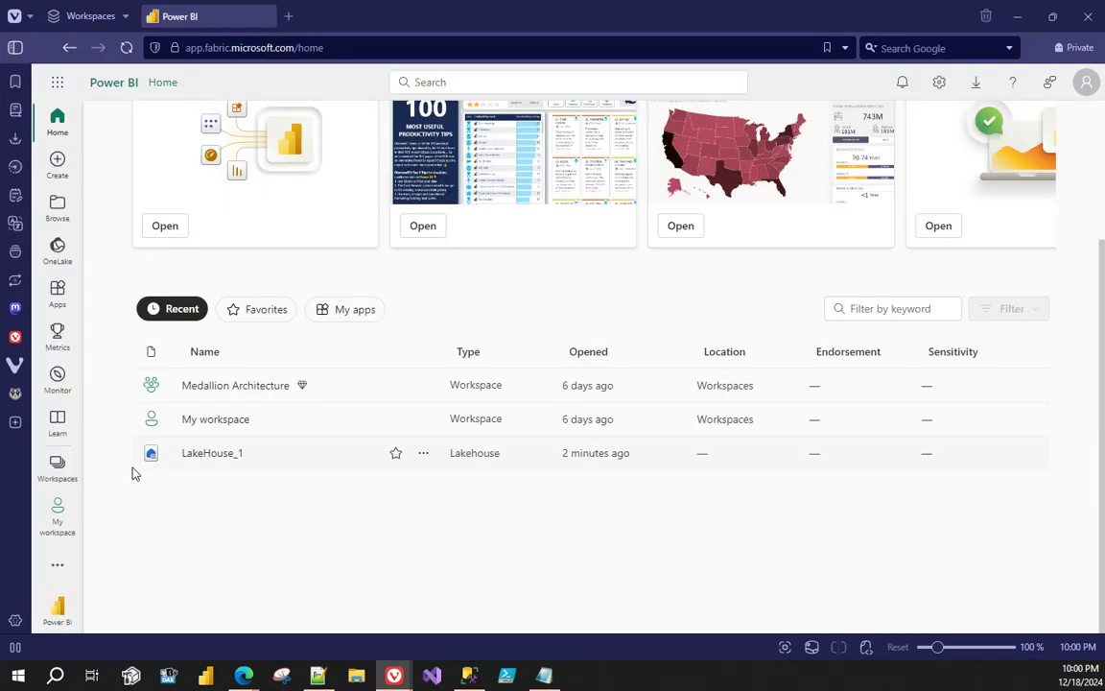
{"action": "left_click", "coordinate": [227, 453]}
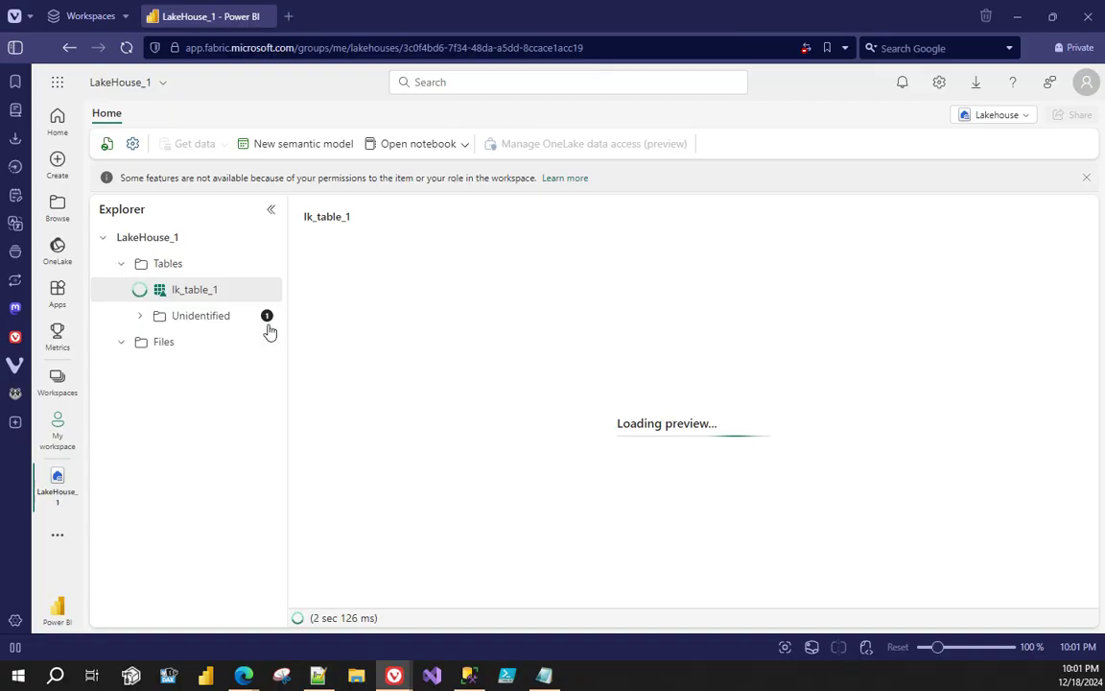
- Examine the lk_table_2 folder under Unidentified tables and the actions available for its parquet file
{"action": "left_click", "coordinate": [182, 317]}
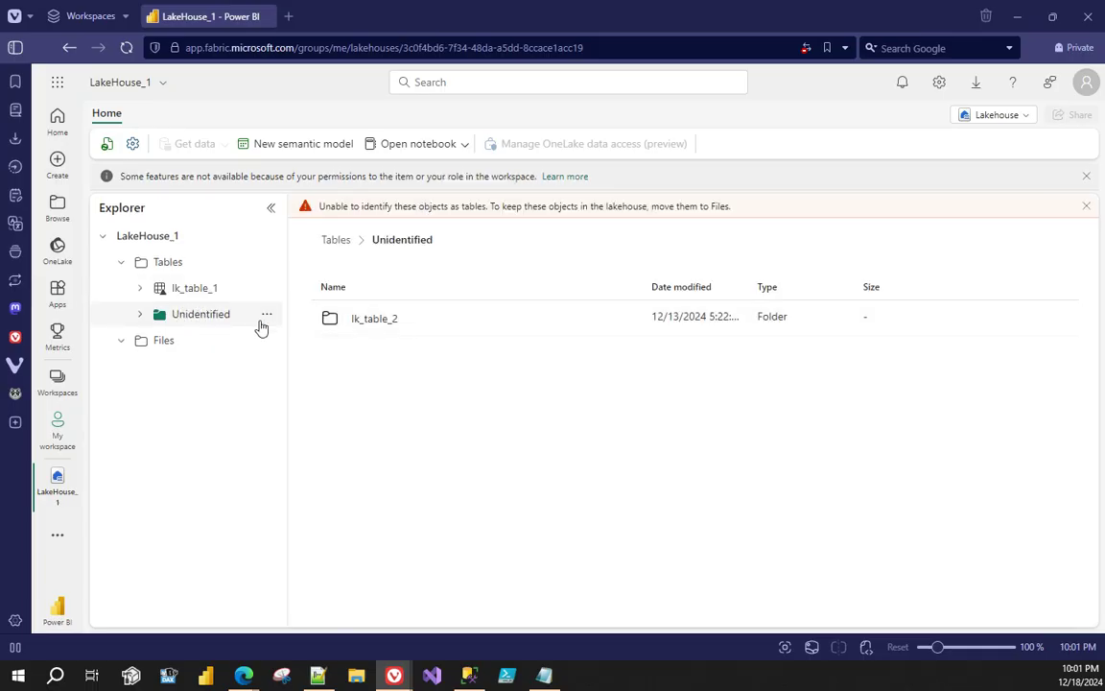
{"action": "left_click", "coordinate": [377, 321]}
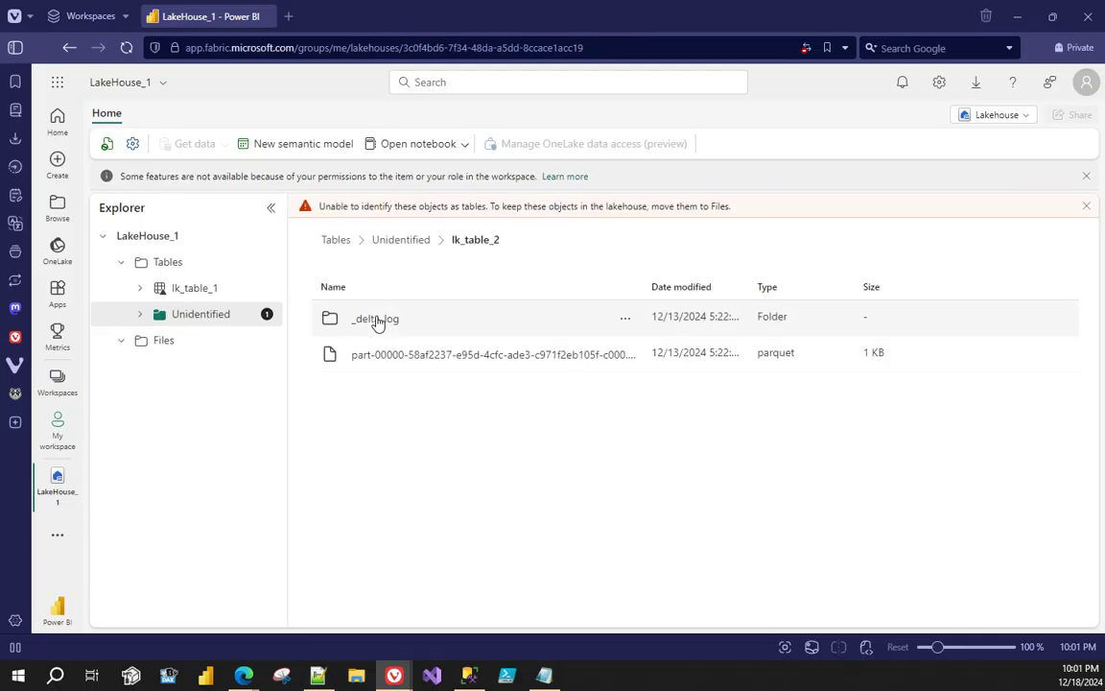
{"action": "right_click", "coordinate": [416, 359]}
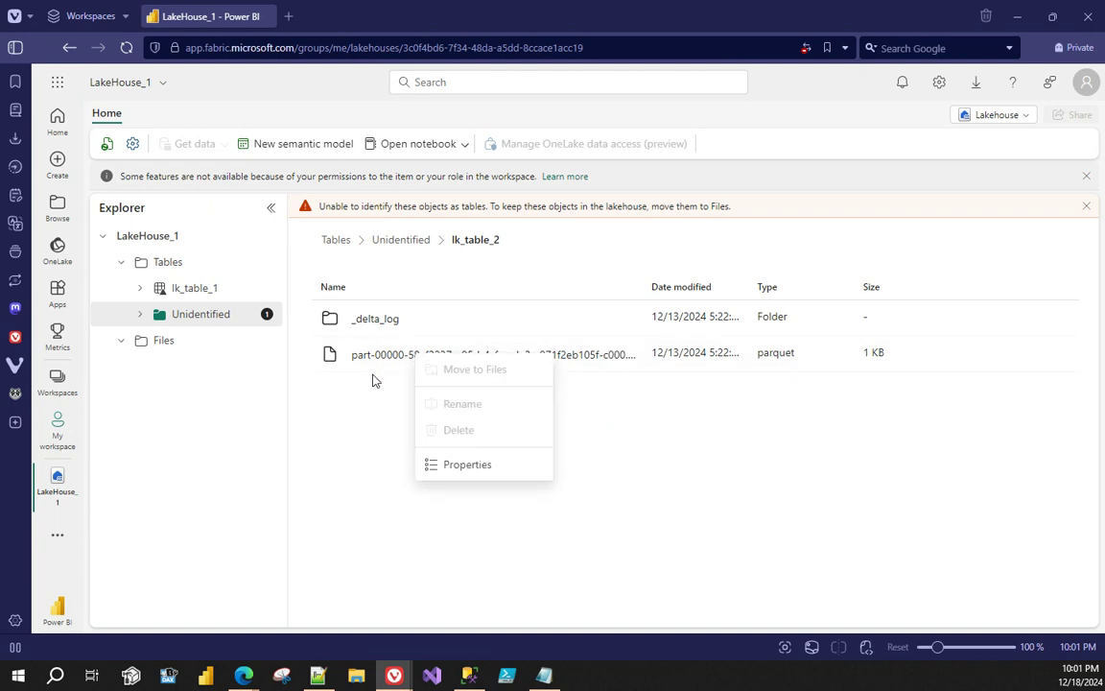
- Switch LakeHouse_1 to its SQL analytics endpoint and try to preview lk_table_1 and lk_table_2 in the dbo schema
{"action": "left_click", "coordinate": [355, 425]}
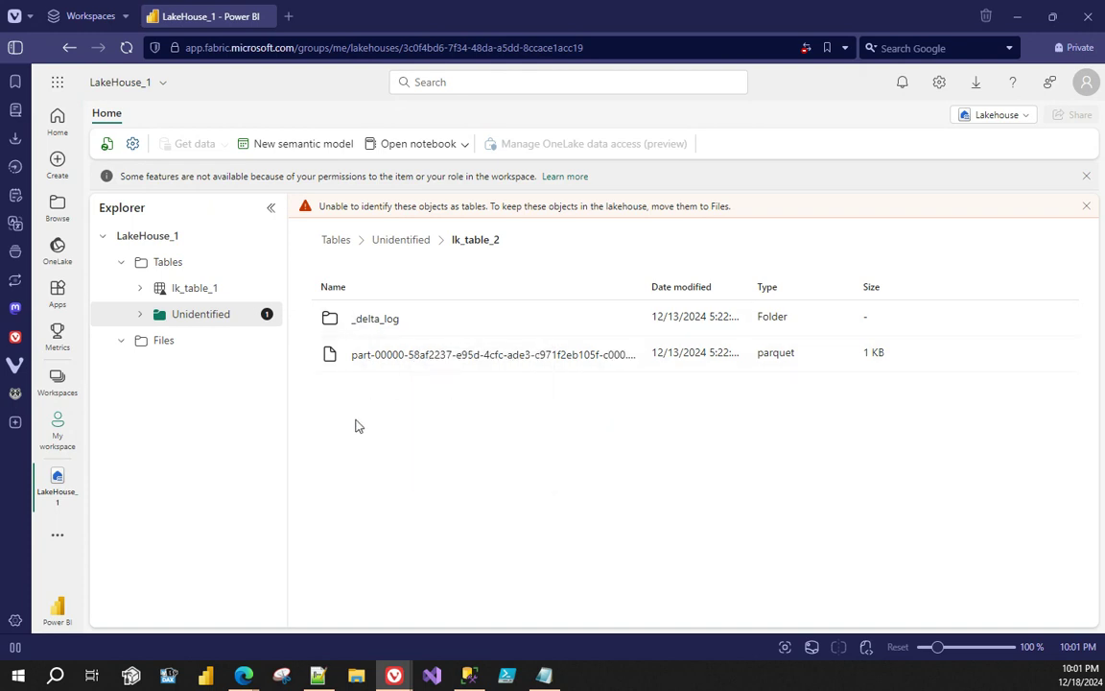
{"action": "left_click", "coordinate": [995, 116]}
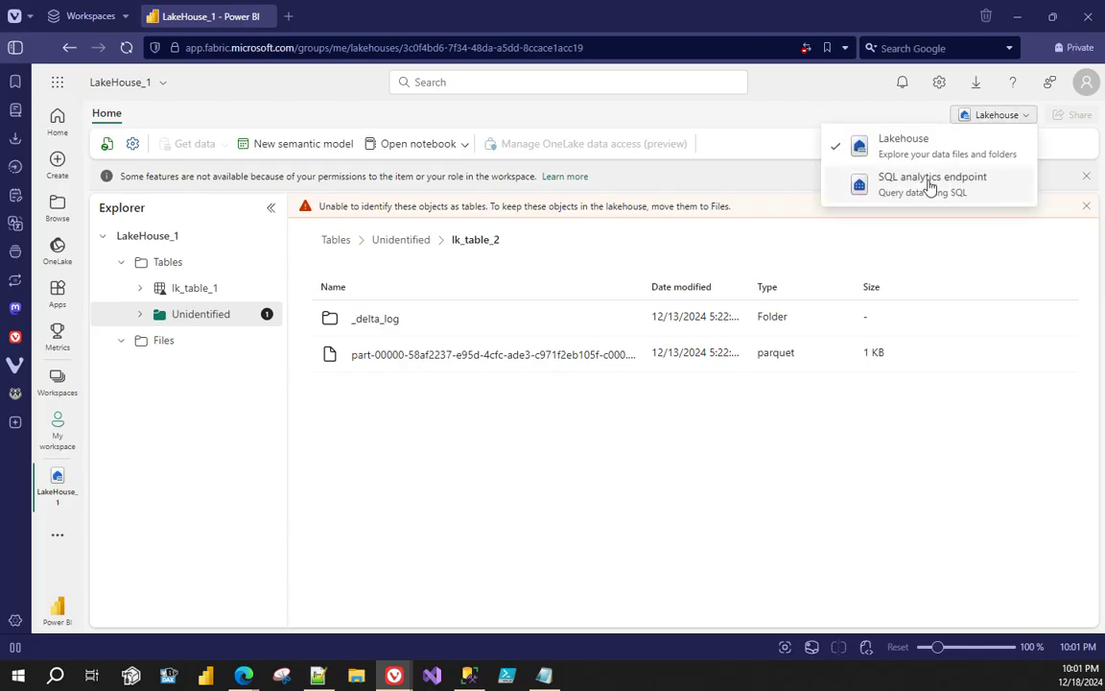
{"action": "left_click", "coordinate": [930, 185]}
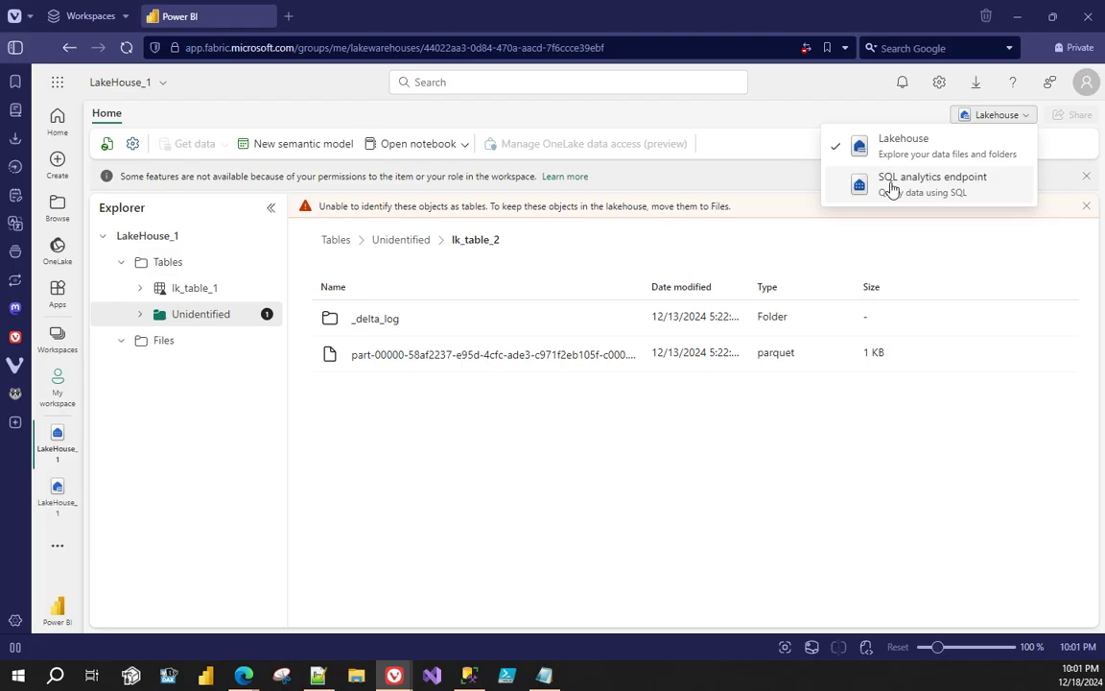
{"action": "left_click", "coordinate": [897, 185]}
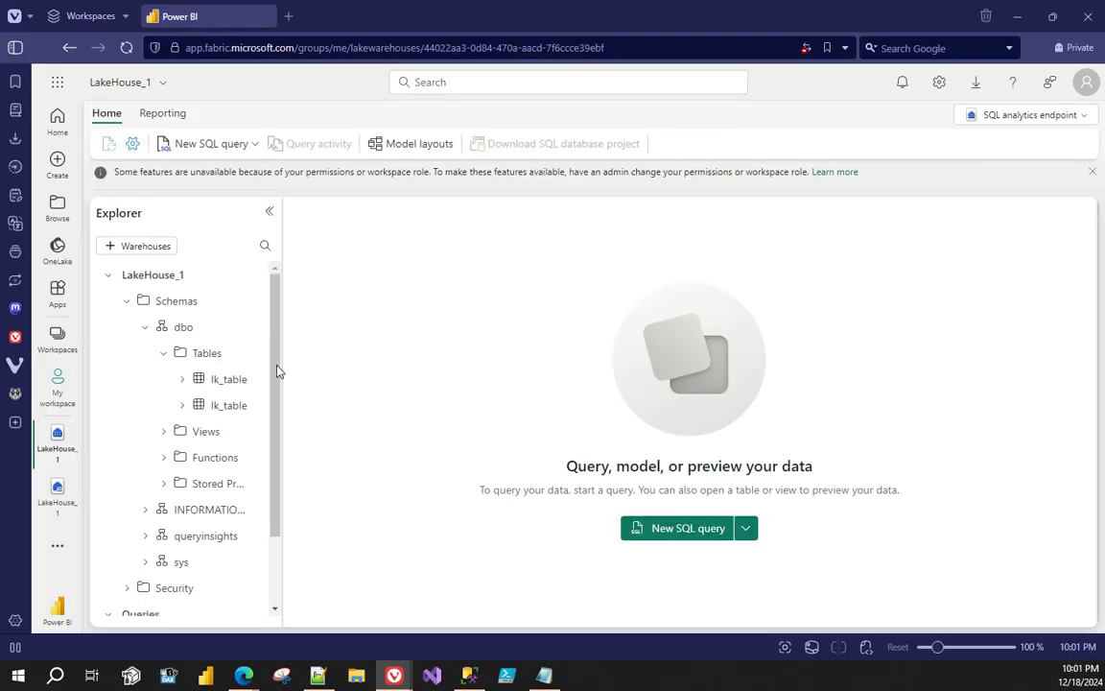
{"action": "left_click", "coordinate": [226, 384]}
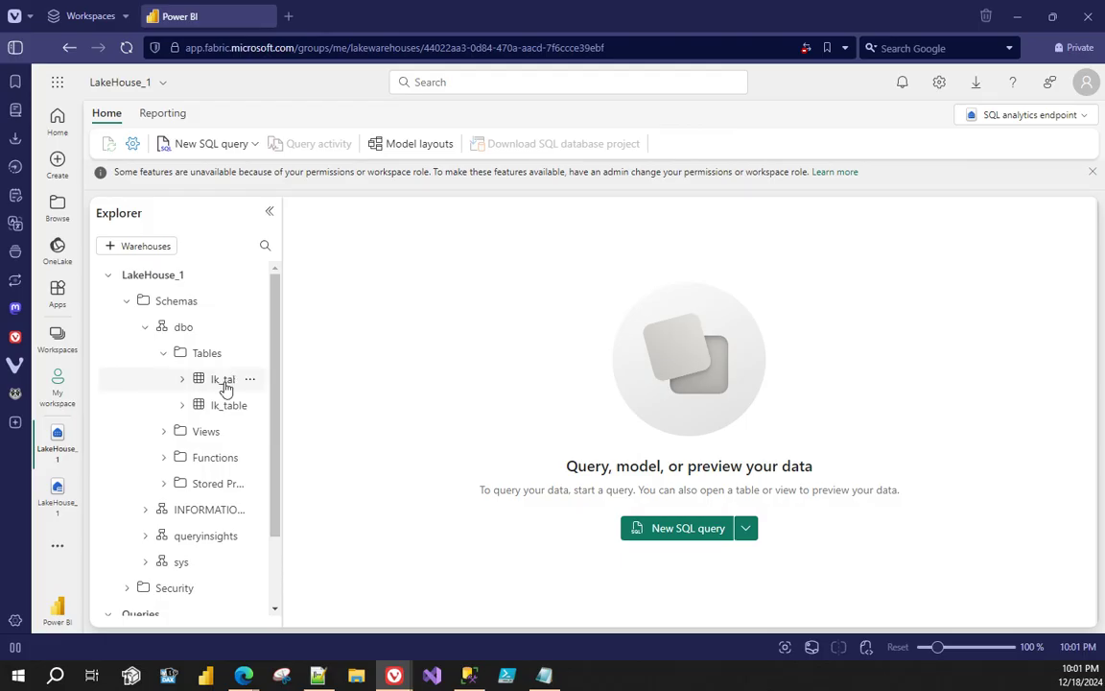
{"action": "left_click", "coordinate": [221, 379]}
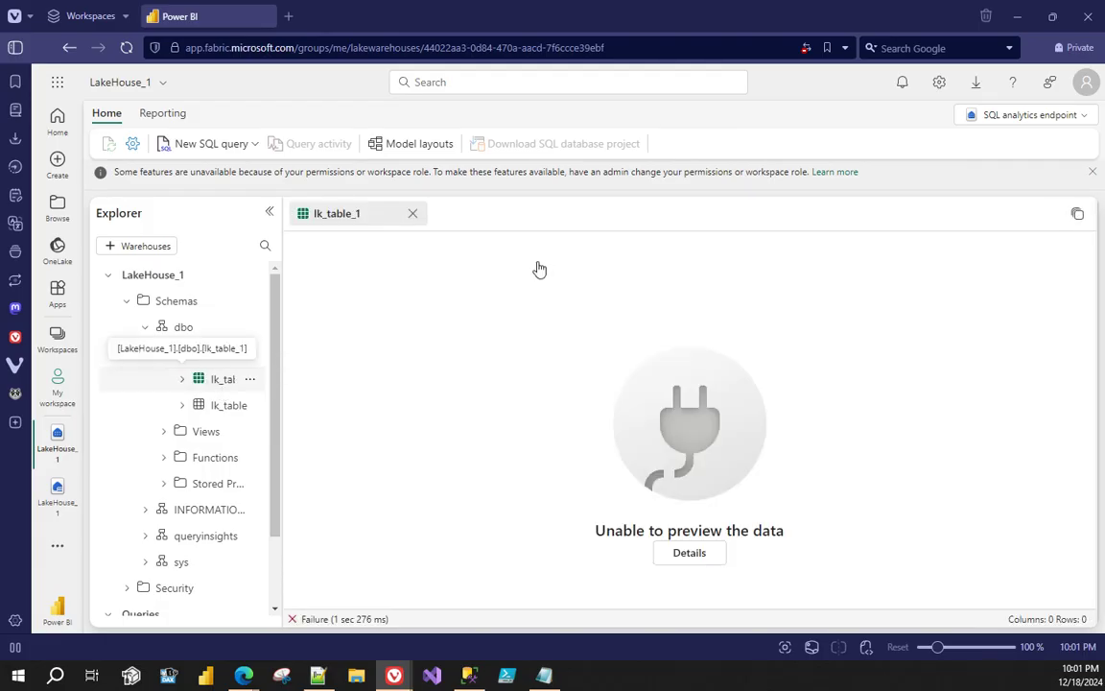
{"action": "left_click", "coordinate": [221, 408]}
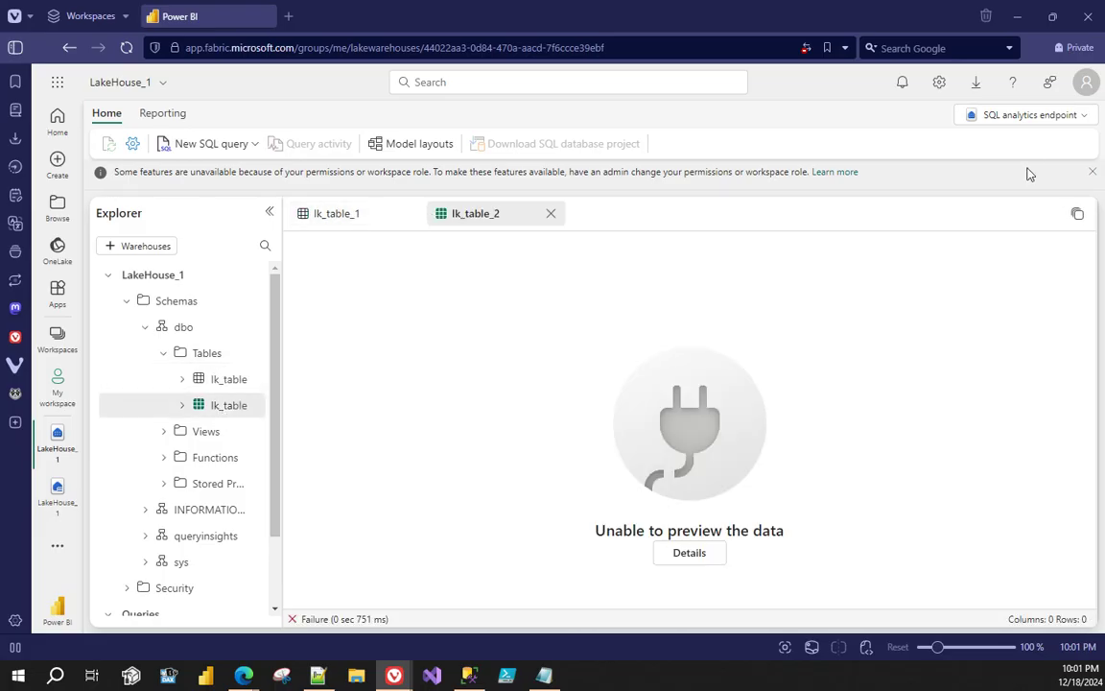
- Sign the test user out of Fabric and return to the regular browser window with LakeHouse_1's OneLake data access roles
{"action": "left_click", "coordinate": [1032, 115]}
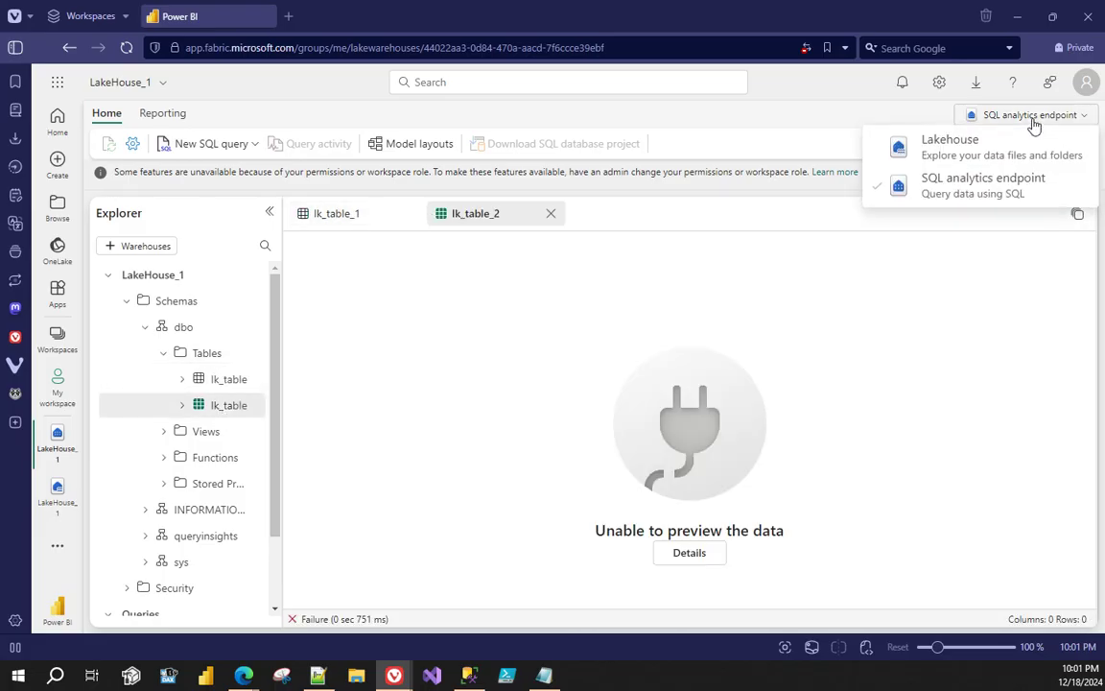
{"action": "left_click", "coordinate": [1085, 85]}
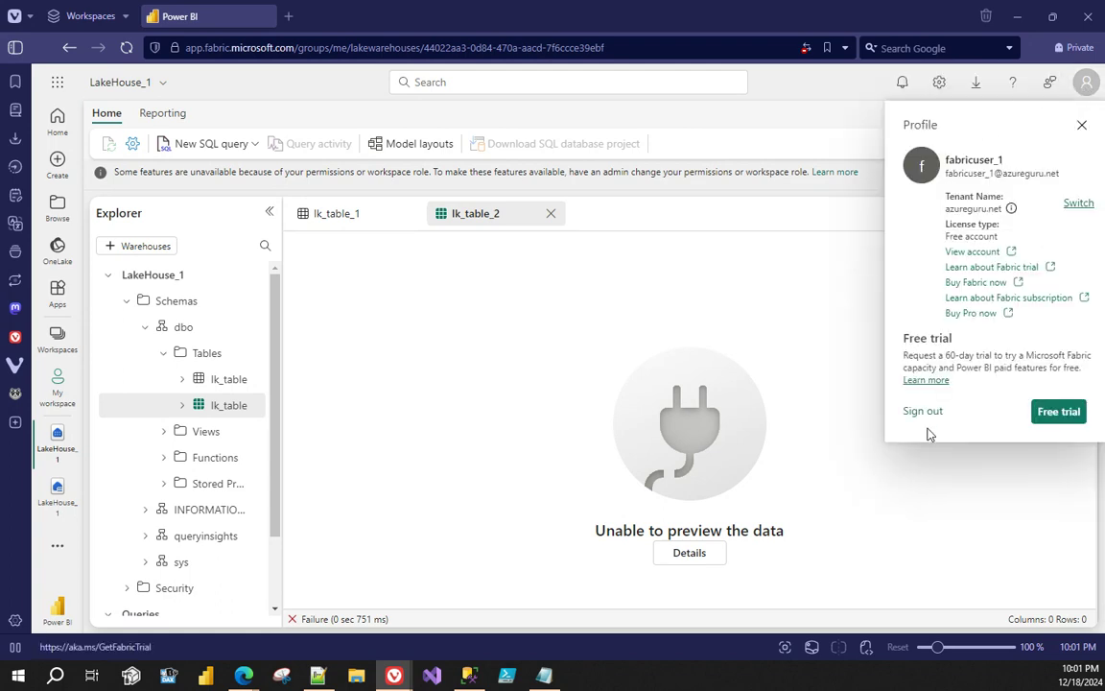
{"action": "left_click", "coordinate": [923, 411]}
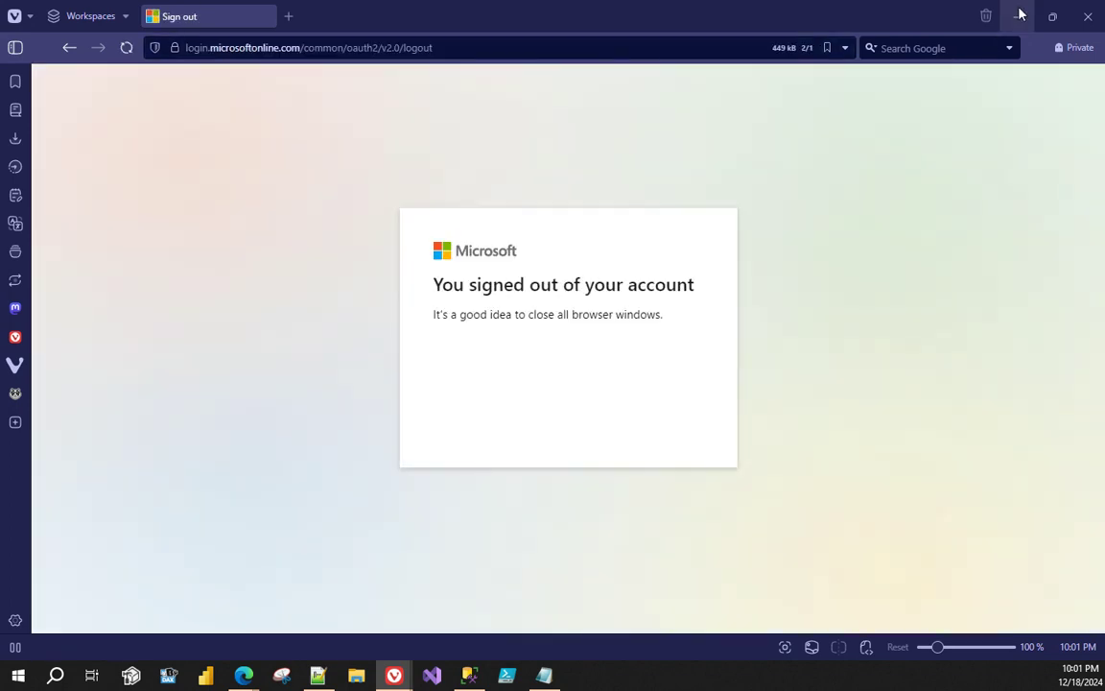
{"action": "left_click", "coordinate": [1019, 16]}
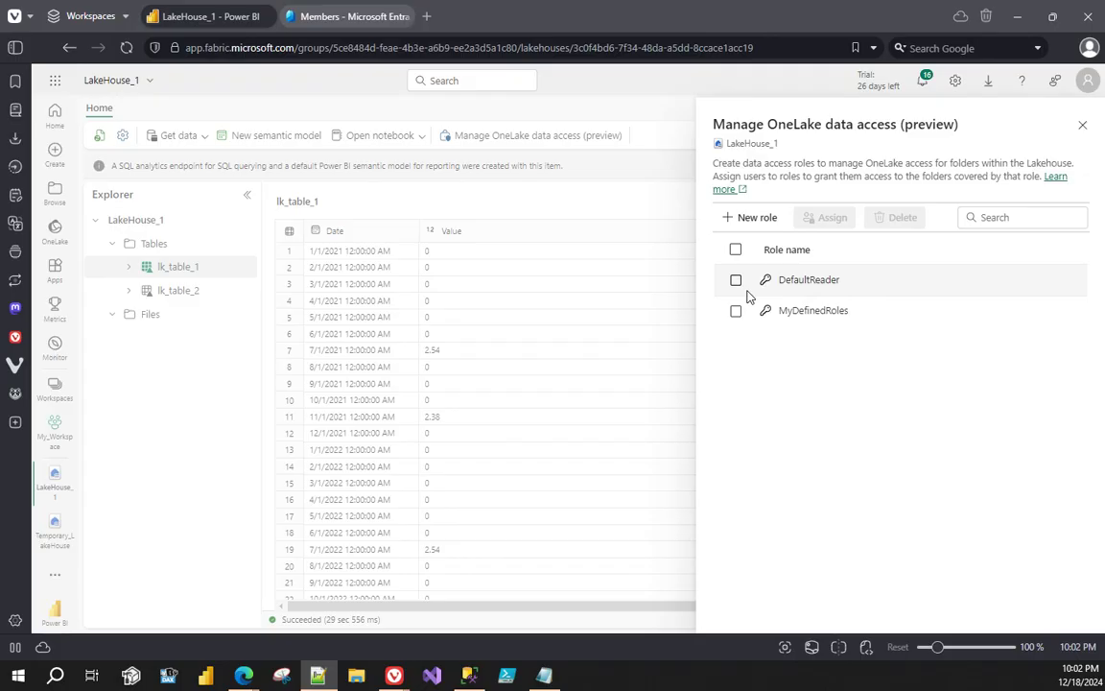
- Restrict the MyDefinedRoles data access role to the lk_table_2 folder and save it, checking DefaultReader's folder selection for comparison
{"action": "left_click", "coordinate": [801, 280]}
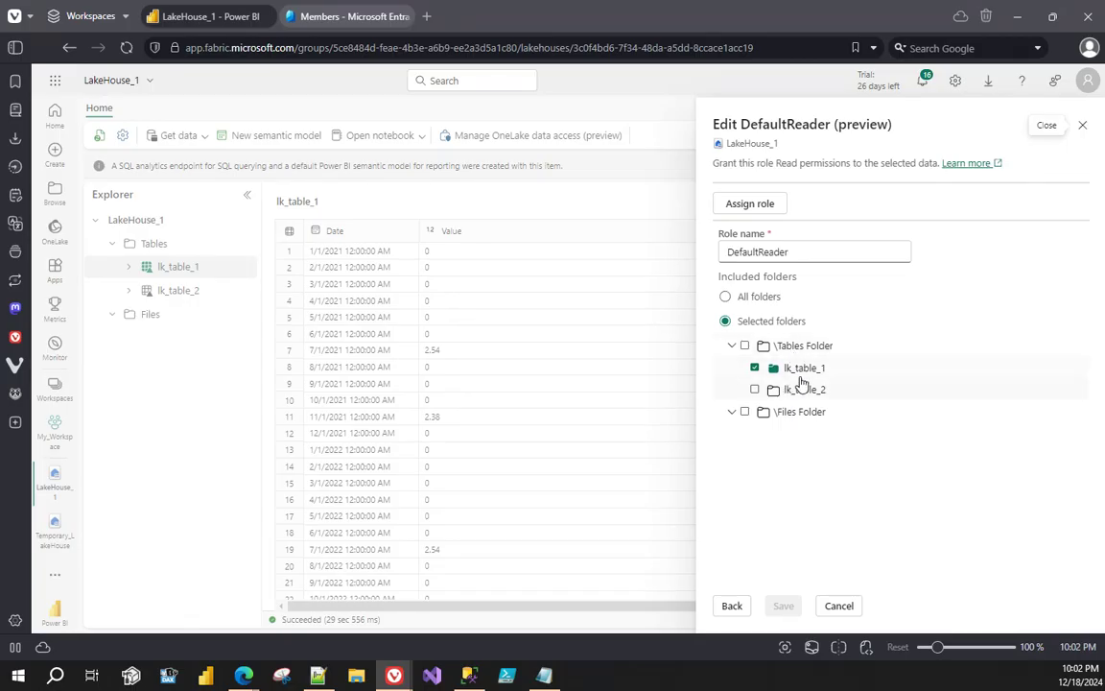
{"action": "left_click", "coordinate": [732, 605]}
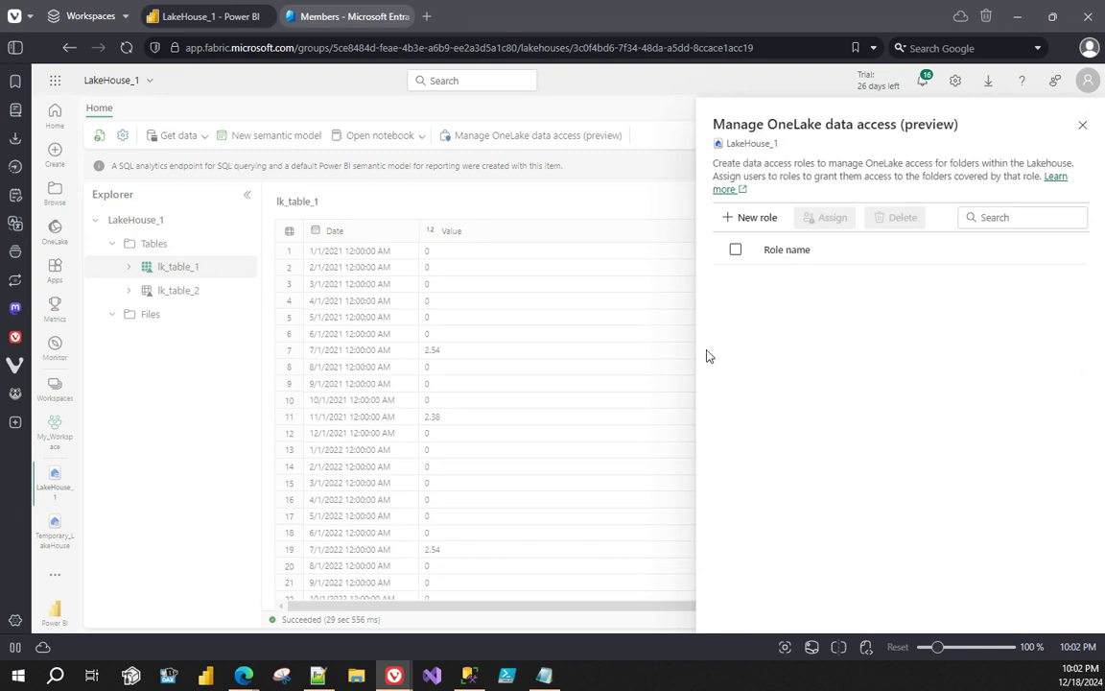
{"action": "left_click", "coordinate": [795, 314]}
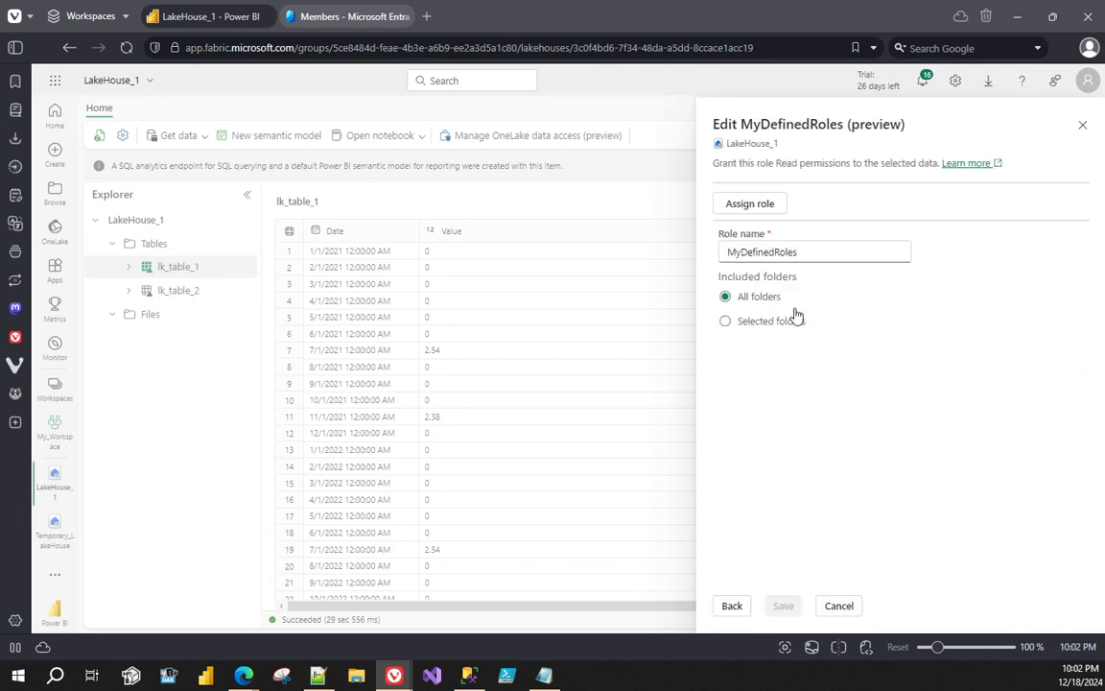
{"action": "left_click", "coordinate": [724, 322]}
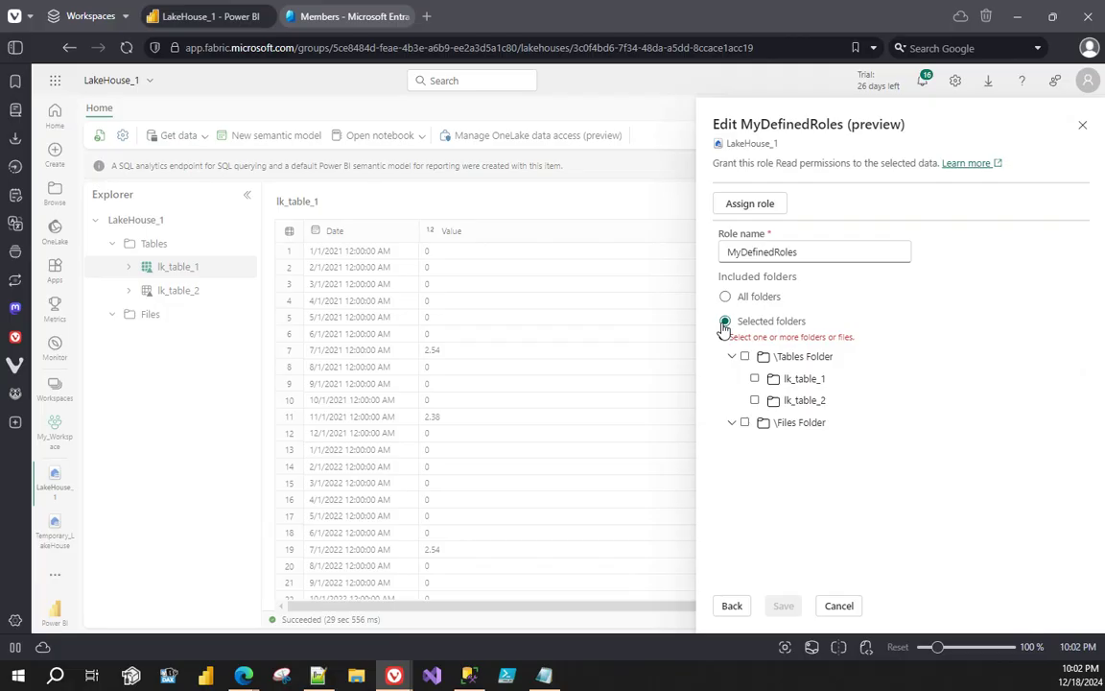
{"action": "left_click", "coordinate": [755, 400]}
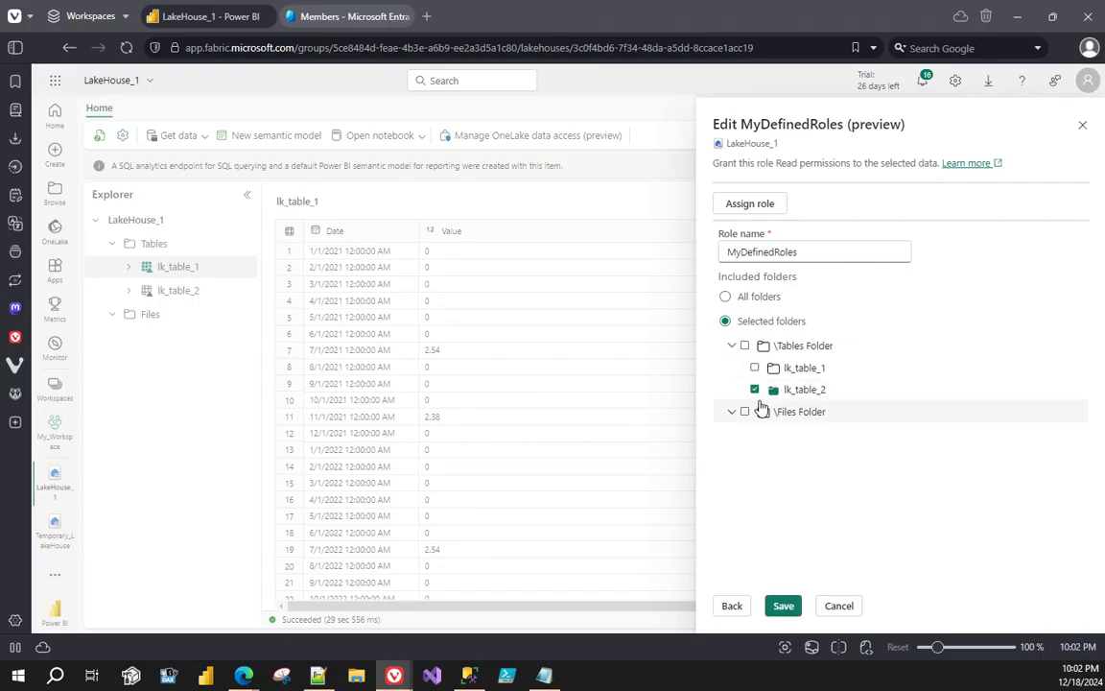
{"action": "left_click", "coordinate": [786, 605]}
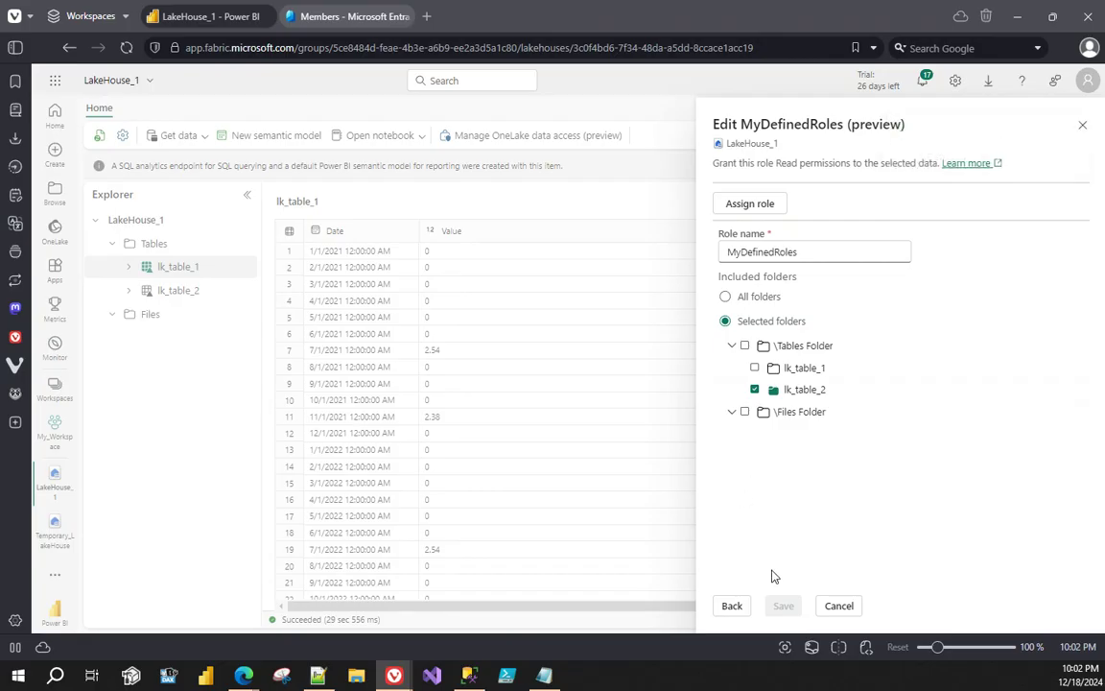
{"action": "left_click", "coordinate": [732, 605]}
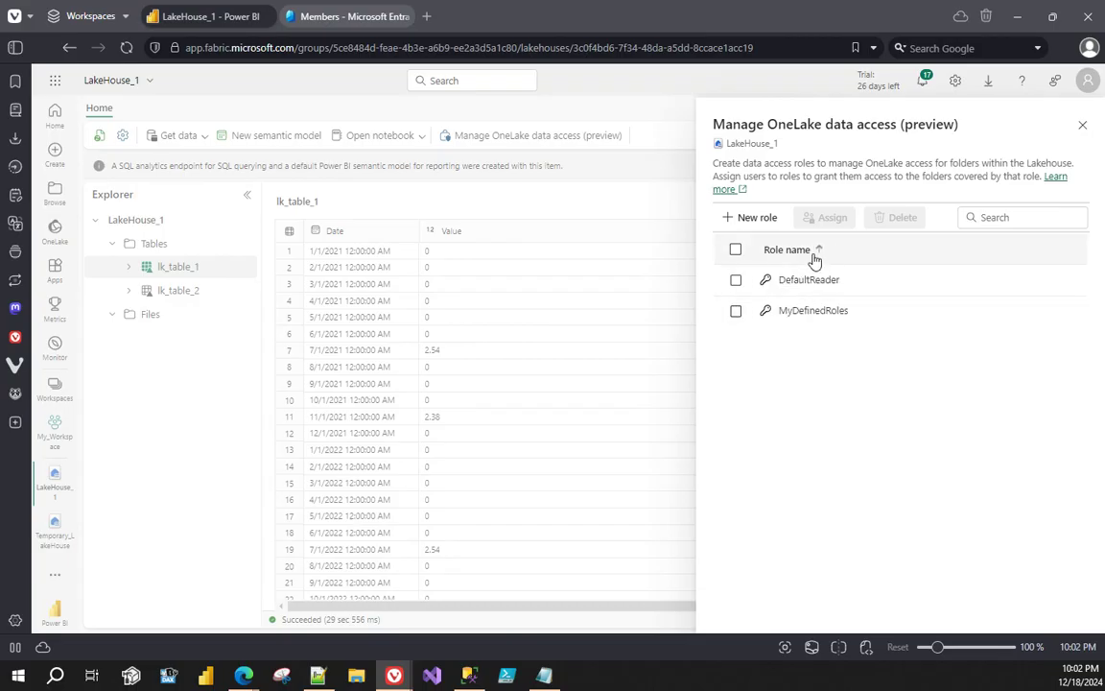
{"action": "left_click", "coordinate": [797, 318]}
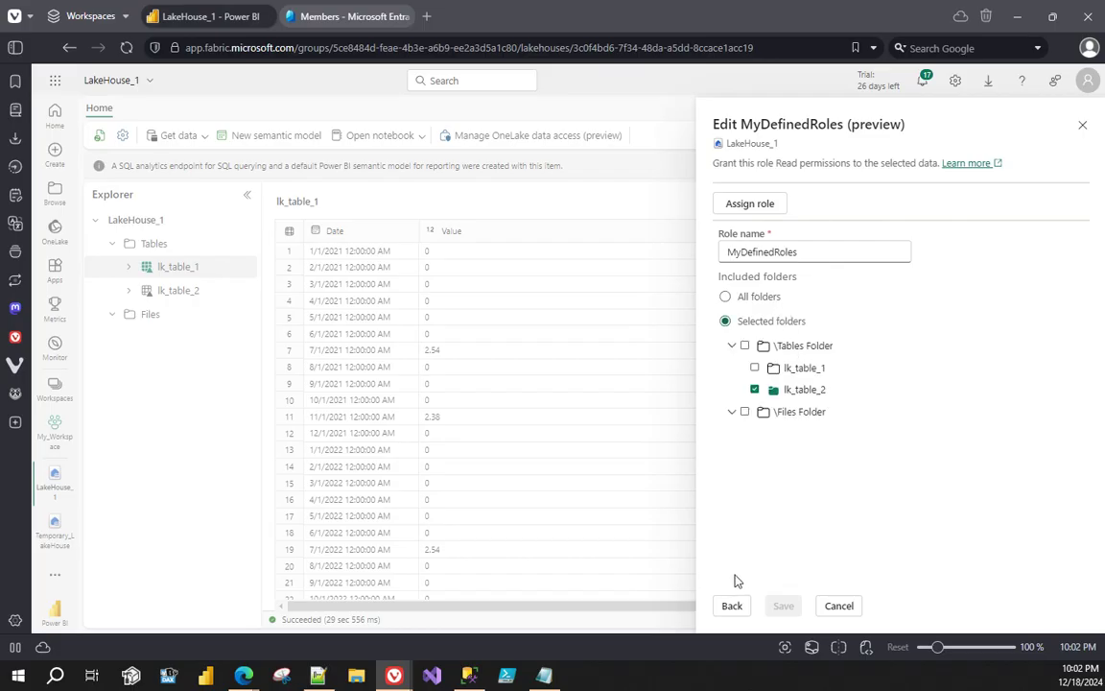
{"action": "left_click", "coordinate": [732, 607]}
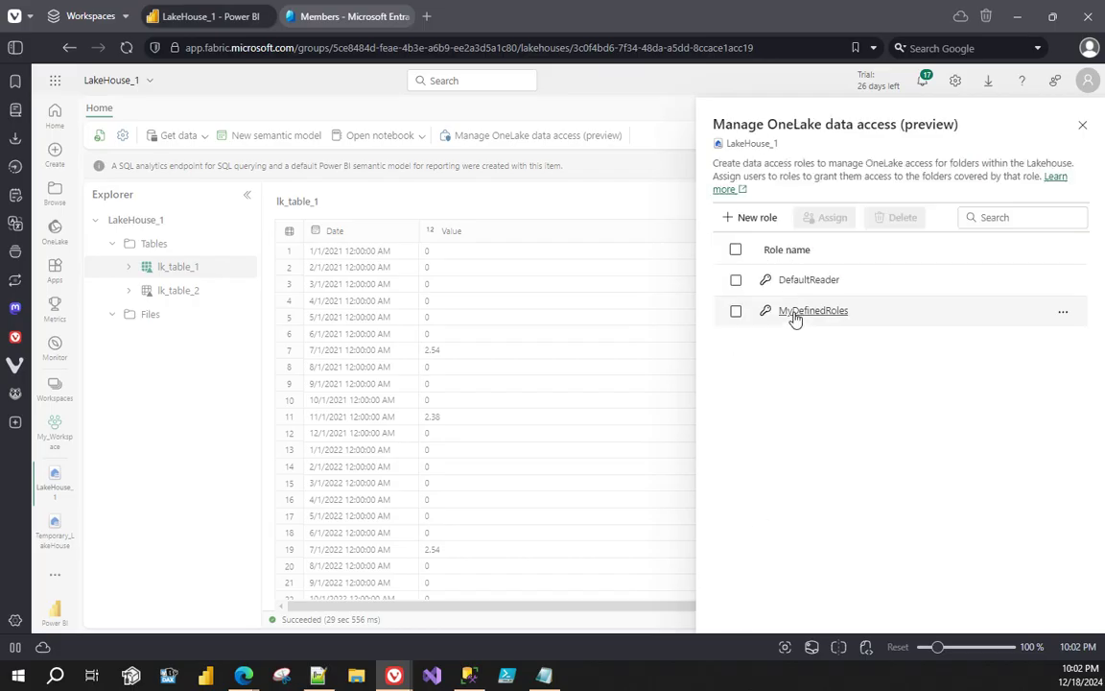
- Assign the second Fabric test user directly to the MyDefinedRoles role and save the assignment
{"action": "left_click", "coordinate": [735, 314]}
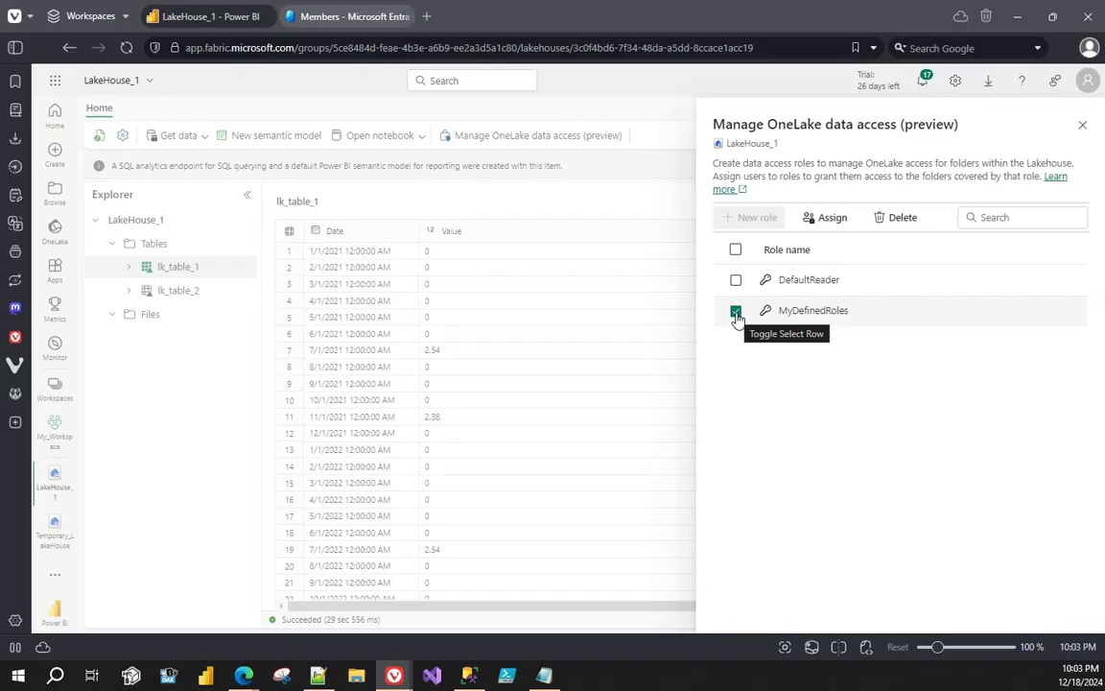
{"action": "left_click", "coordinate": [735, 313]}
{"action": "left_click", "coordinate": [735, 313]}
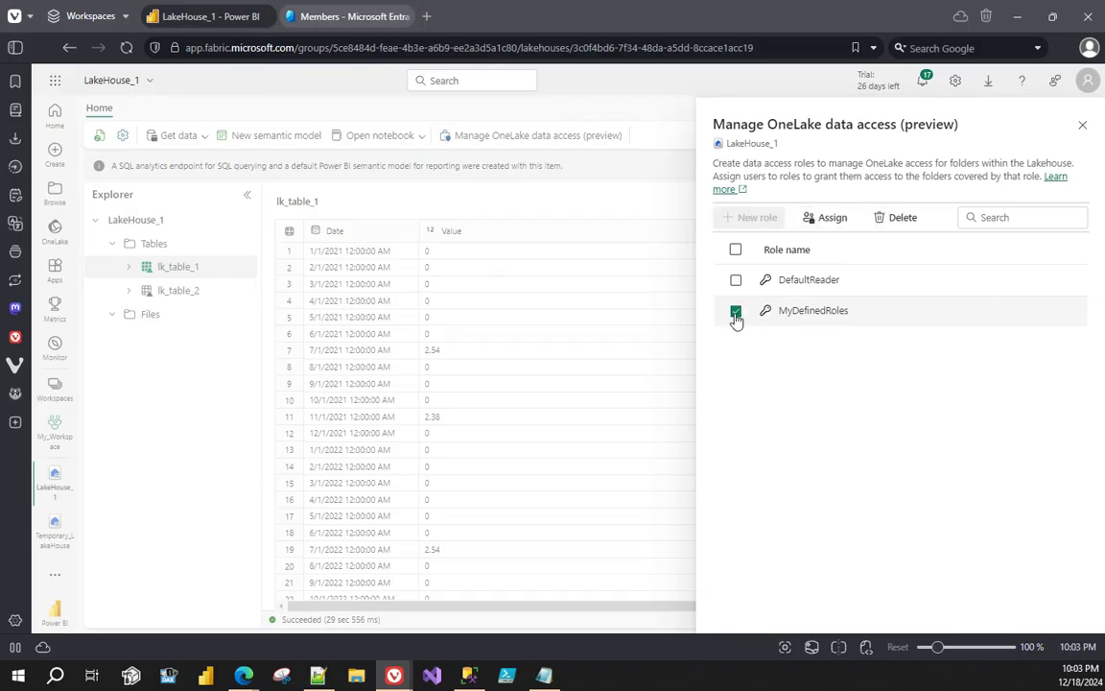
{"action": "left_click", "coordinate": [821, 219]}
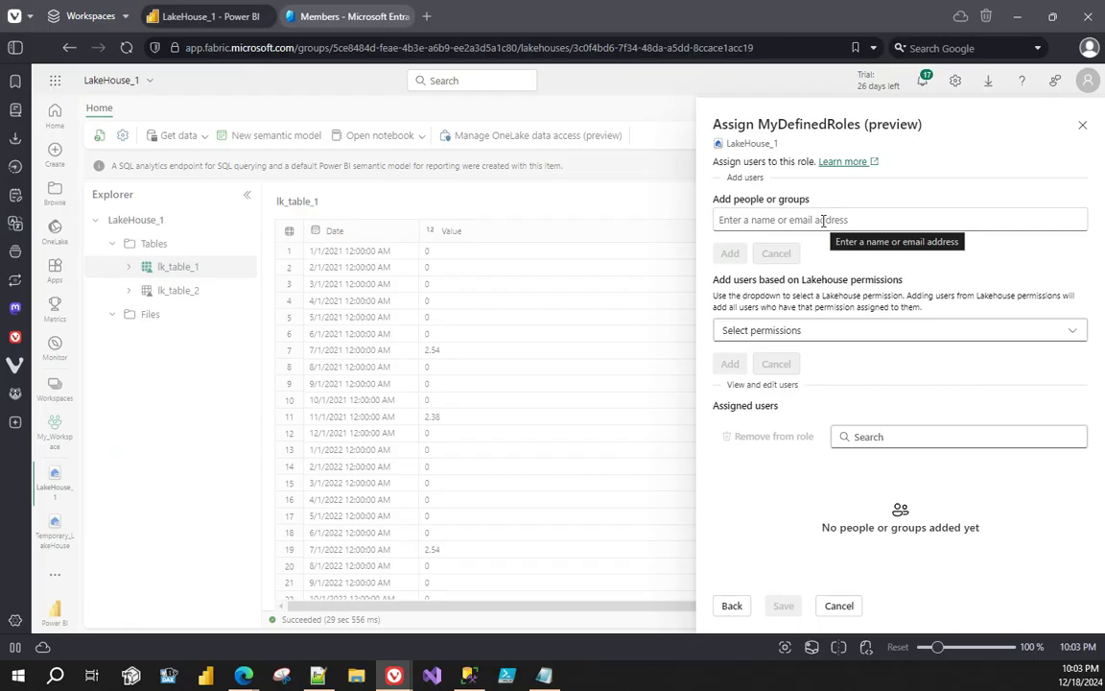
{"action": "type", "text": "fabri"}
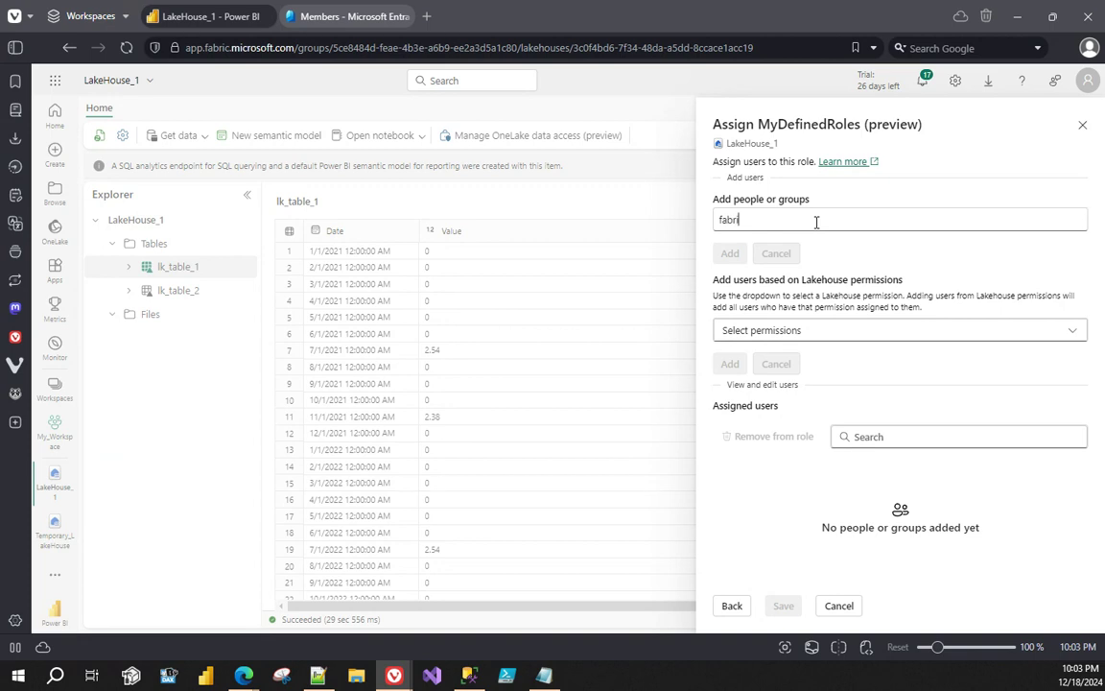
{"action": "left_click", "coordinate": [801, 285]}
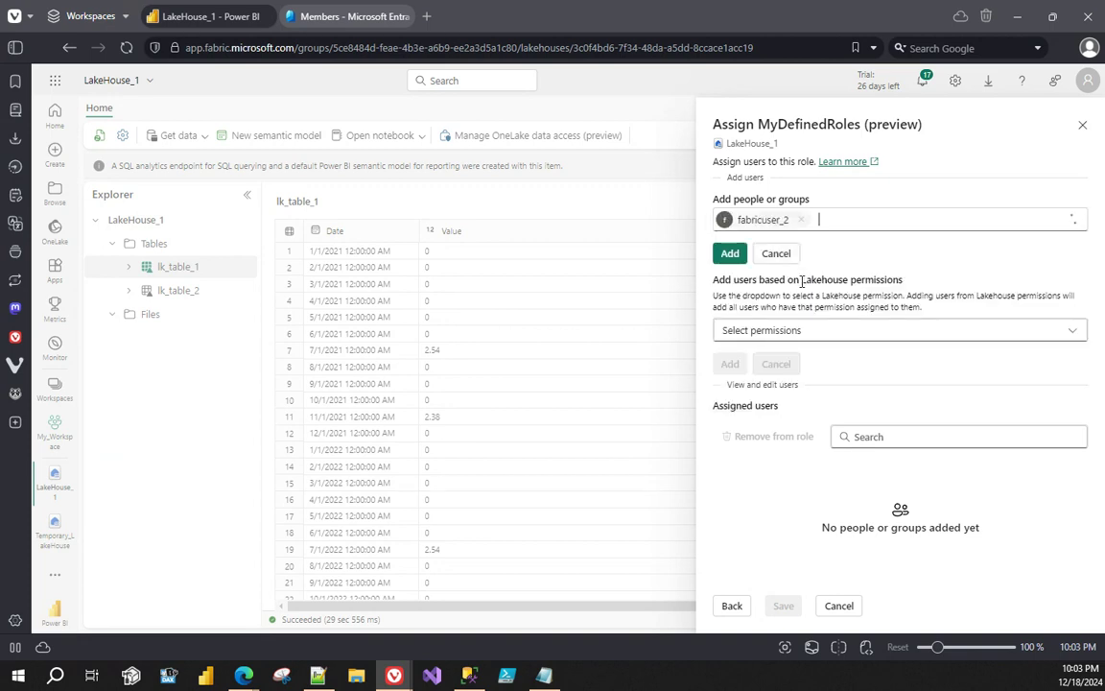
{"action": "left_click", "coordinate": [730, 255]}
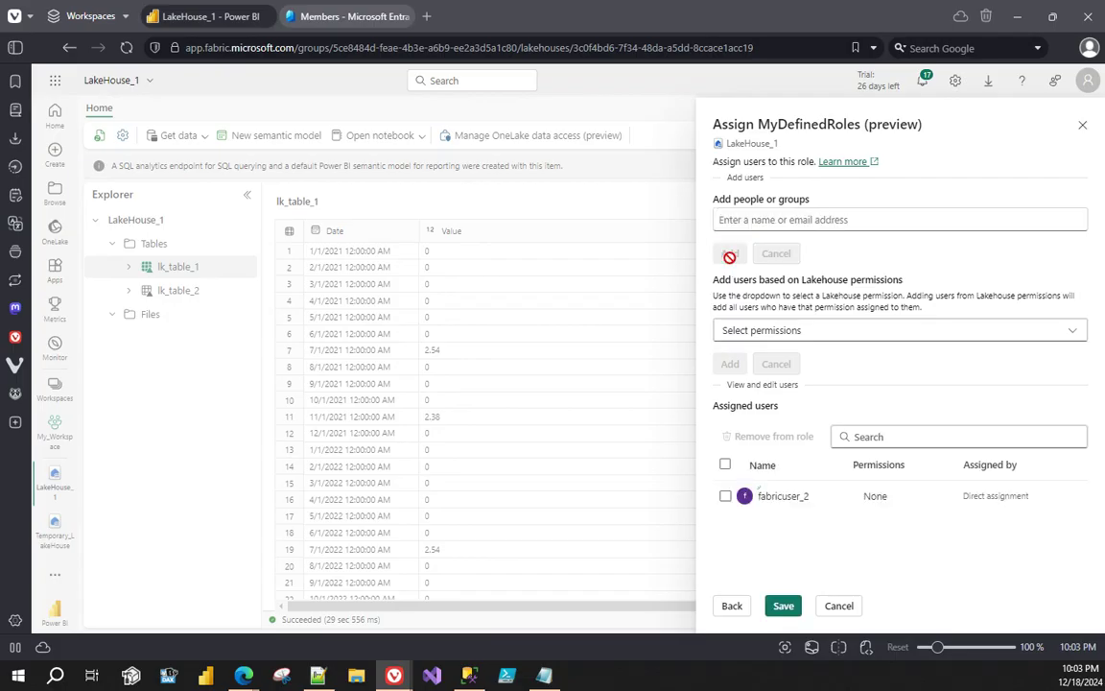
{"action": "left_click", "coordinate": [785, 605]}
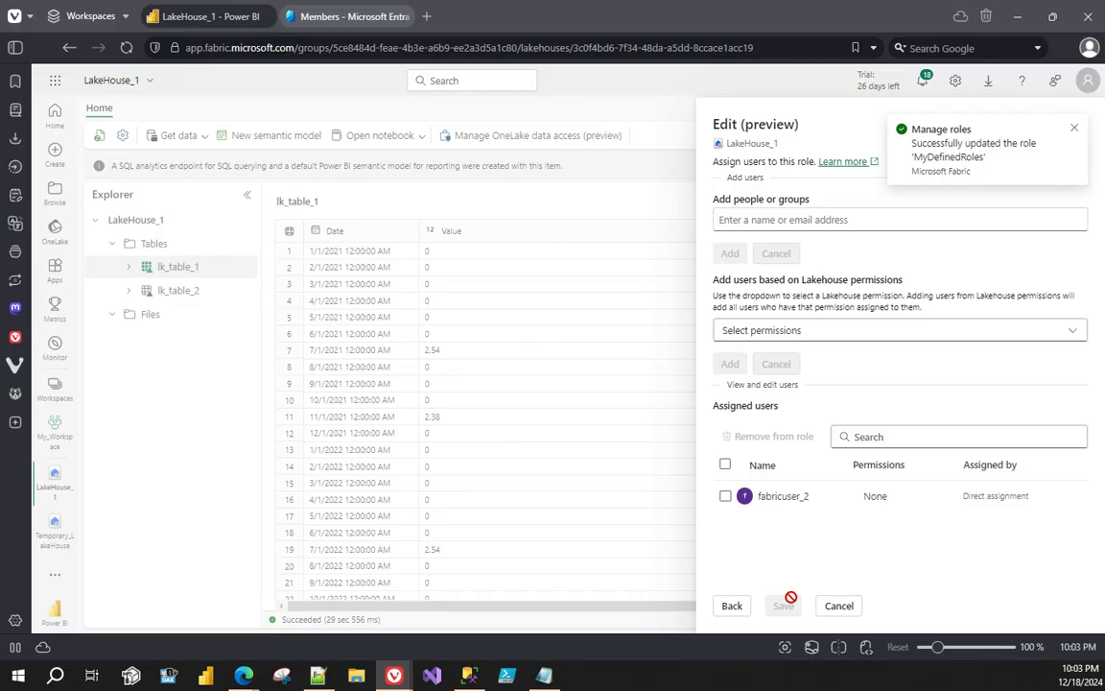
{"action": "left_click", "coordinate": [732, 606]}
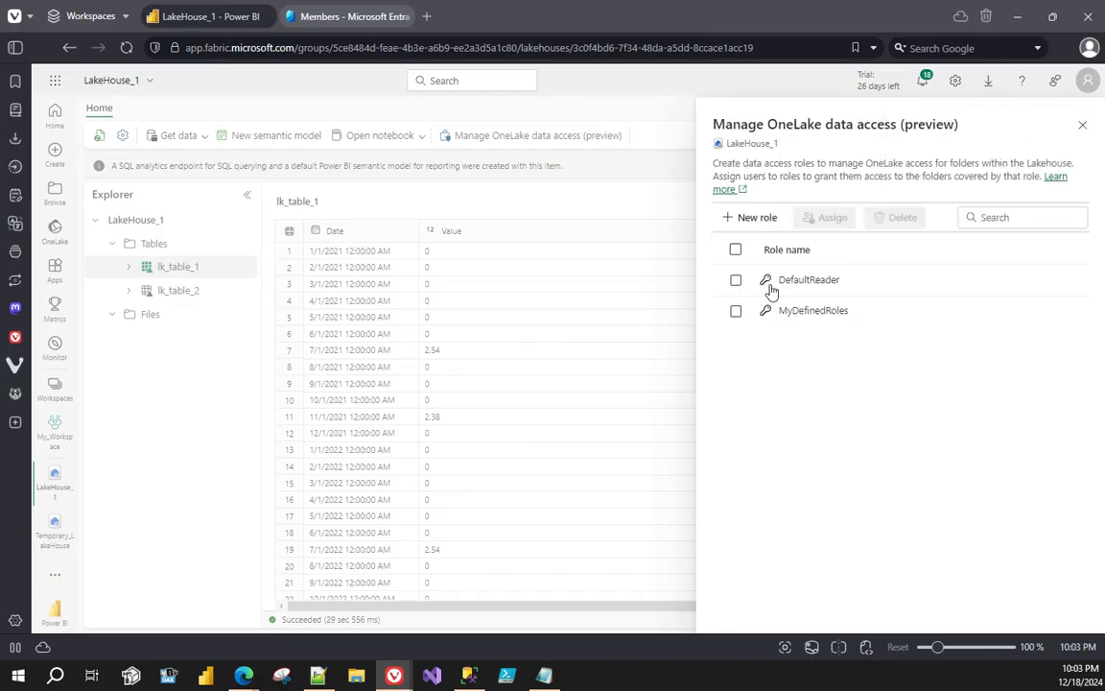
- Review the included folders of DefaultReader and MyDefinedRoles, and the users assigned to MyDefinedRoles
{"action": "left_click", "coordinate": [790, 278]}
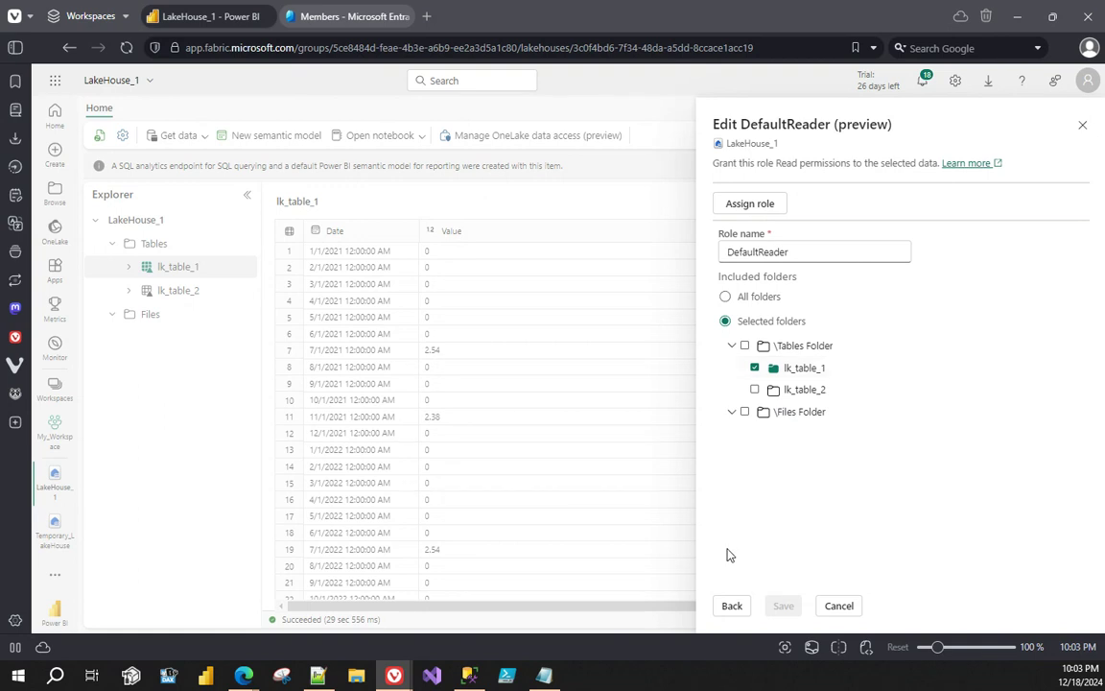
{"action": "left_click", "coordinate": [732, 605]}
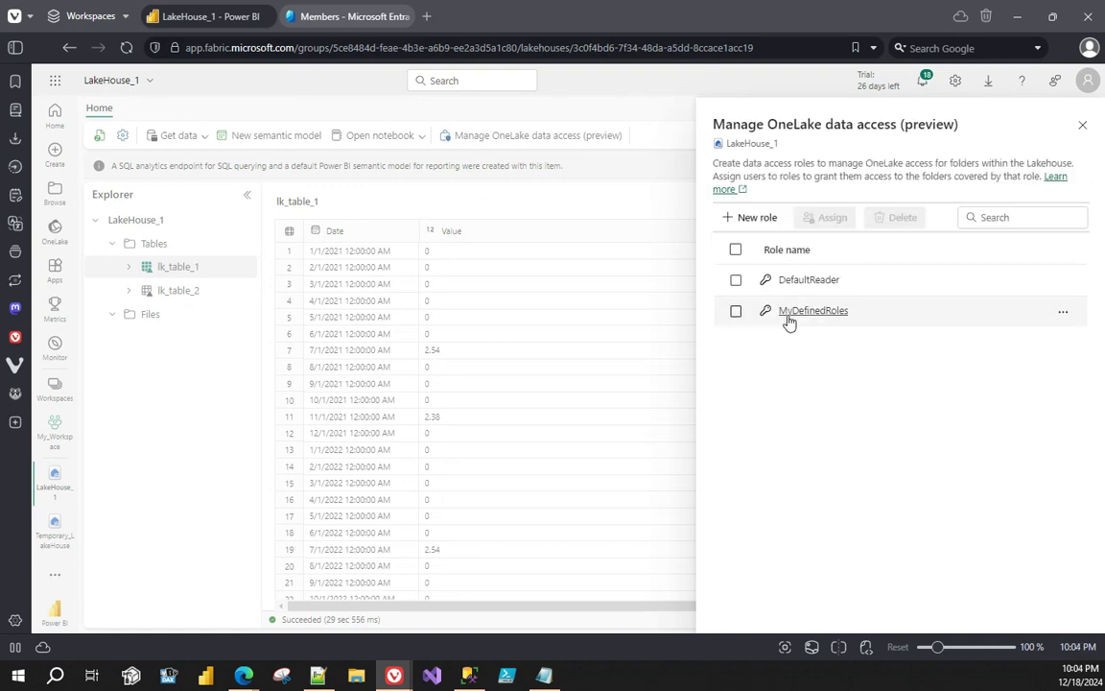
{"action": "left_click", "coordinate": [788, 315]}
{"action": "left_click", "coordinate": [726, 321]}
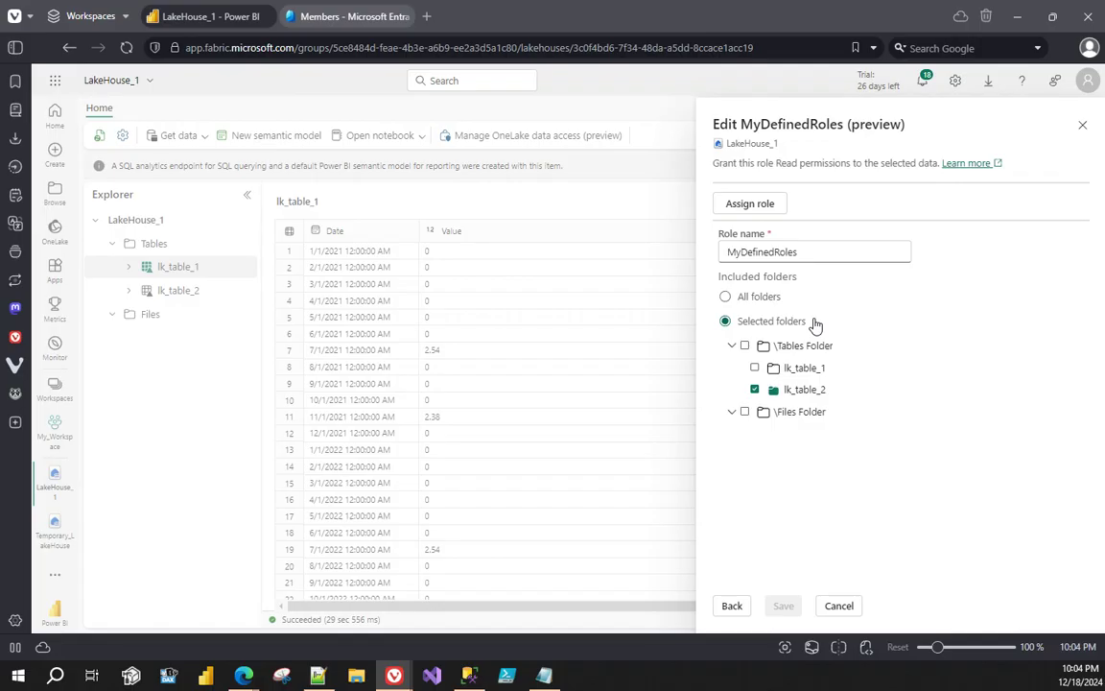
{"action": "left_click", "coordinate": [731, 605]}
{"action": "left_click", "coordinate": [735, 311]}
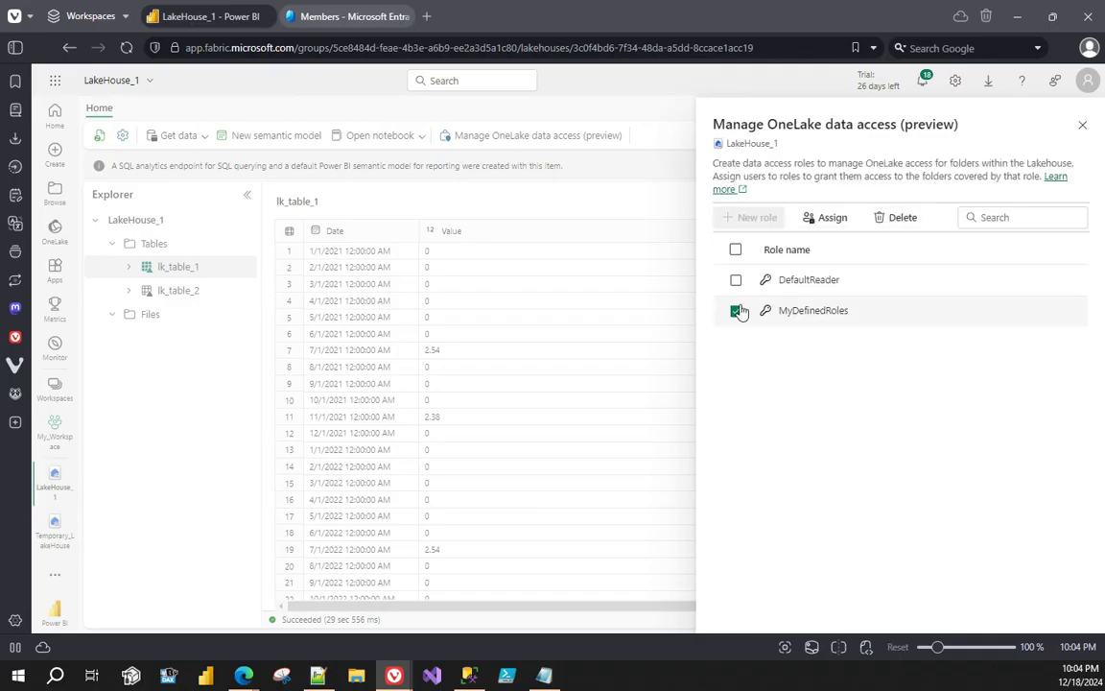
{"action": "left_click", "coordinate": [823, 218]}
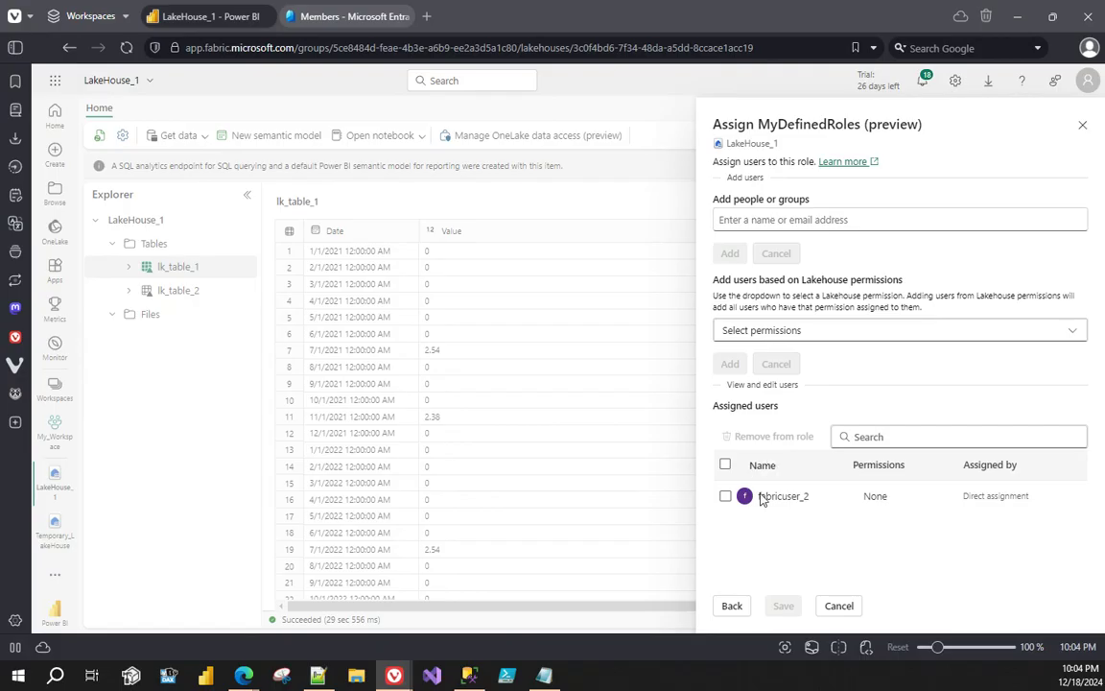
{"action": "left_click", "coordinate": [731, 605]}
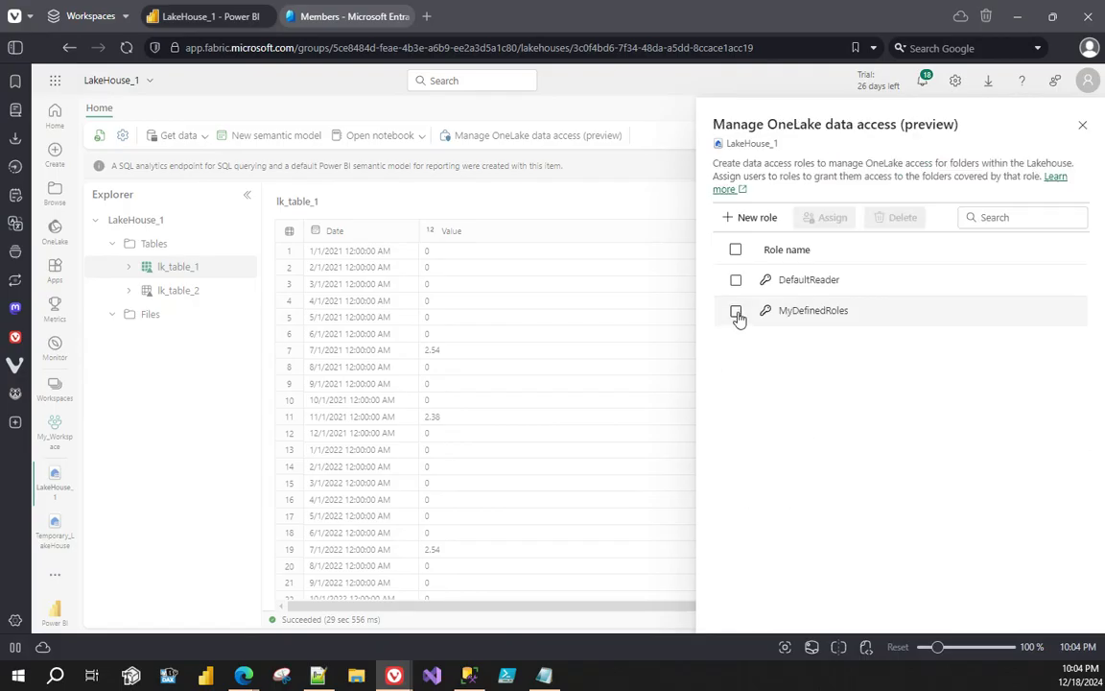
{"action": "left_click", "coordinate": [798, 311]}
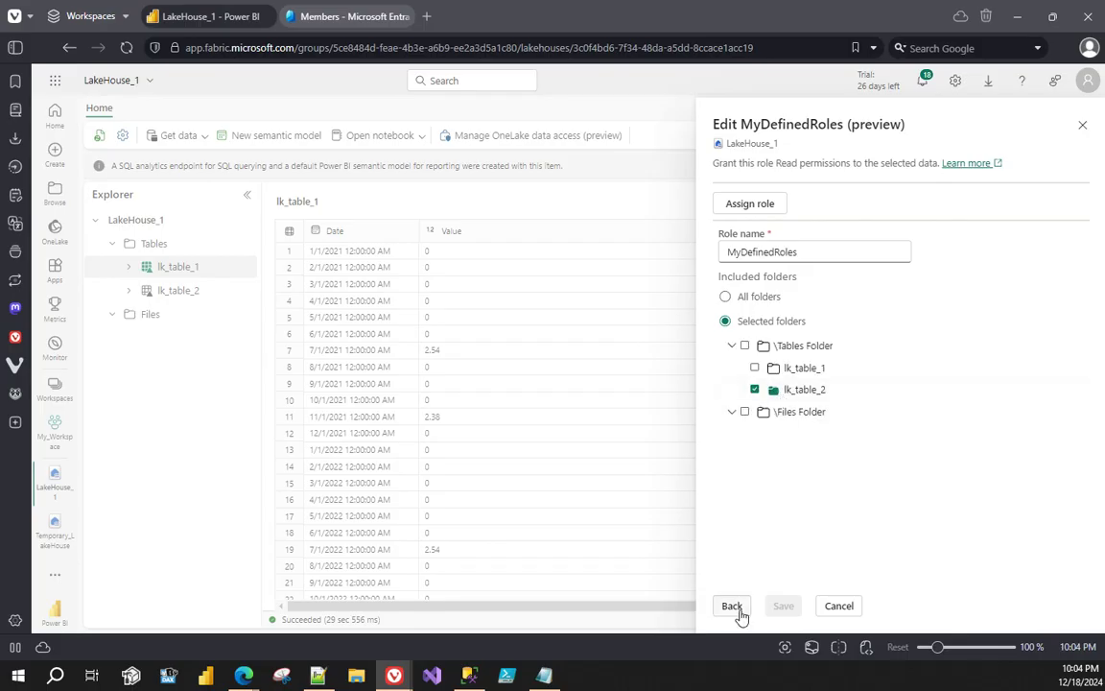
- Check the included folders of the DefaultReader role, then close the role editor without changes
{"action": "left_click", "coordinate": [736, 608]}
{"action": "left_click", "coordinate": [792, 280]}
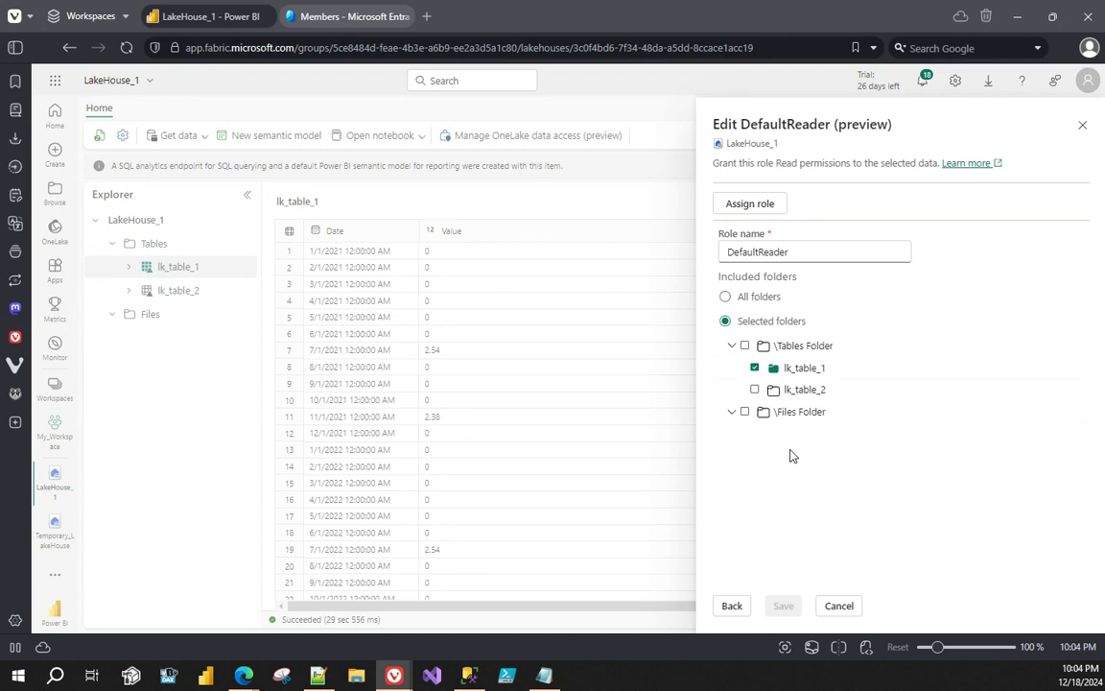
{"action": "left_click", "coordinate": [839, 607]}
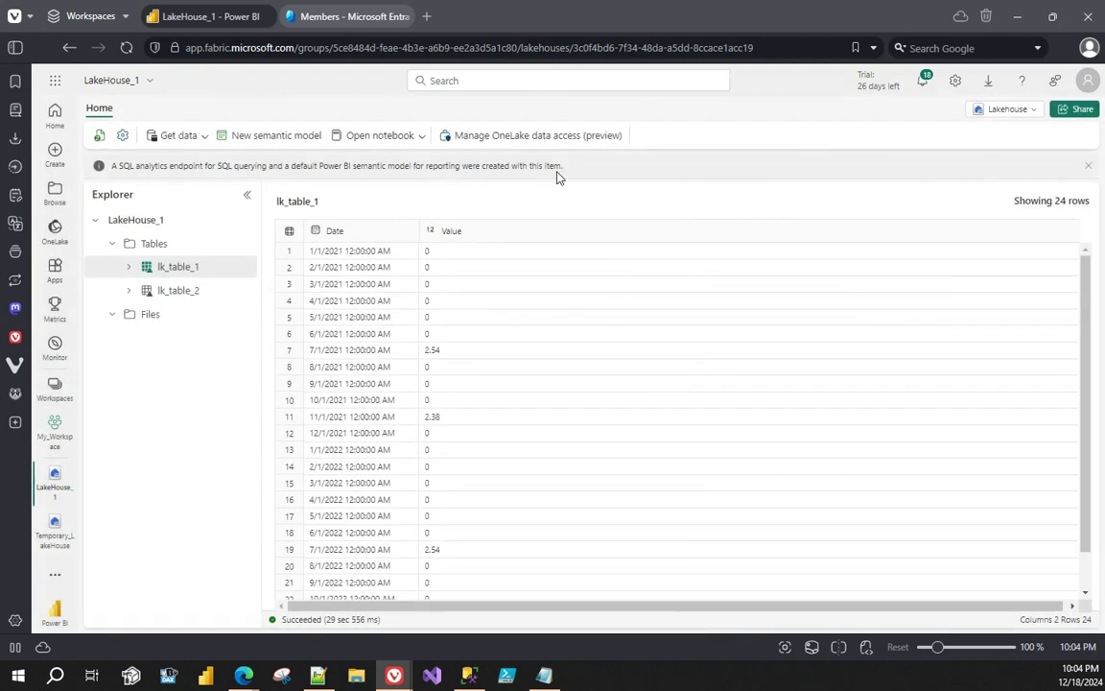
- Load app.fabric.microsoft.com in one private browser window and shrink the private windows from full screen
{"action": "mouse_move", "coordinate": [393, 675]}
{"action": "left_click", "coordinate": [477, 624]}
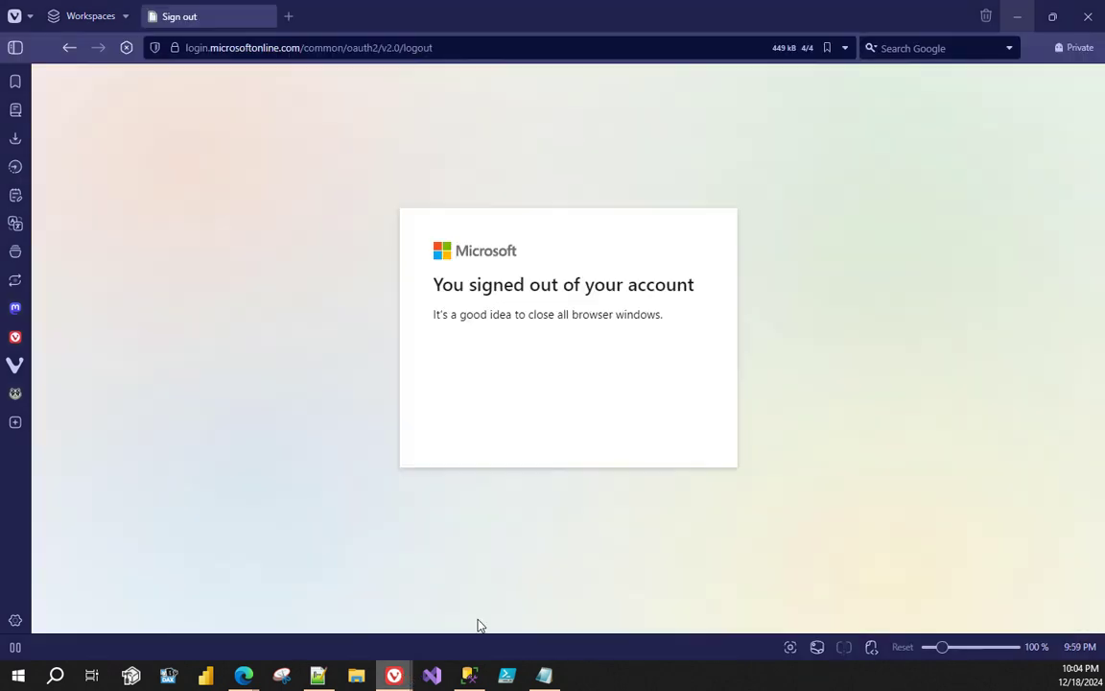
{"action": "left_click", "coordinate": [276, 49]}
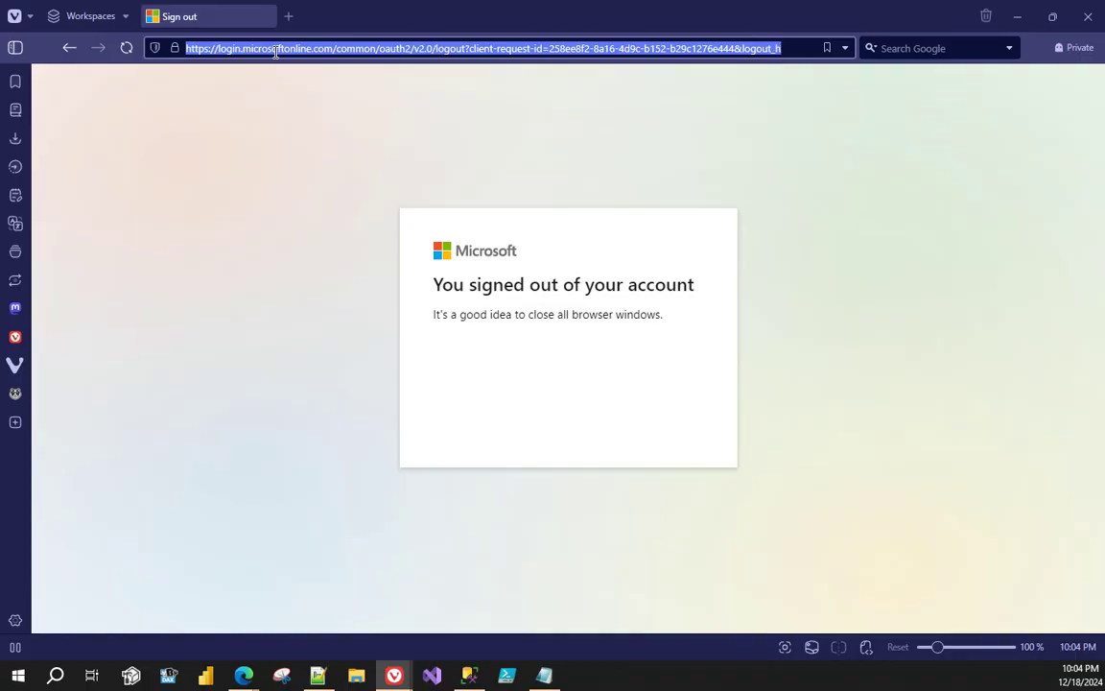
{"action": "type", "text": "app.fa"}
{"action": "key", "text": "Return"}
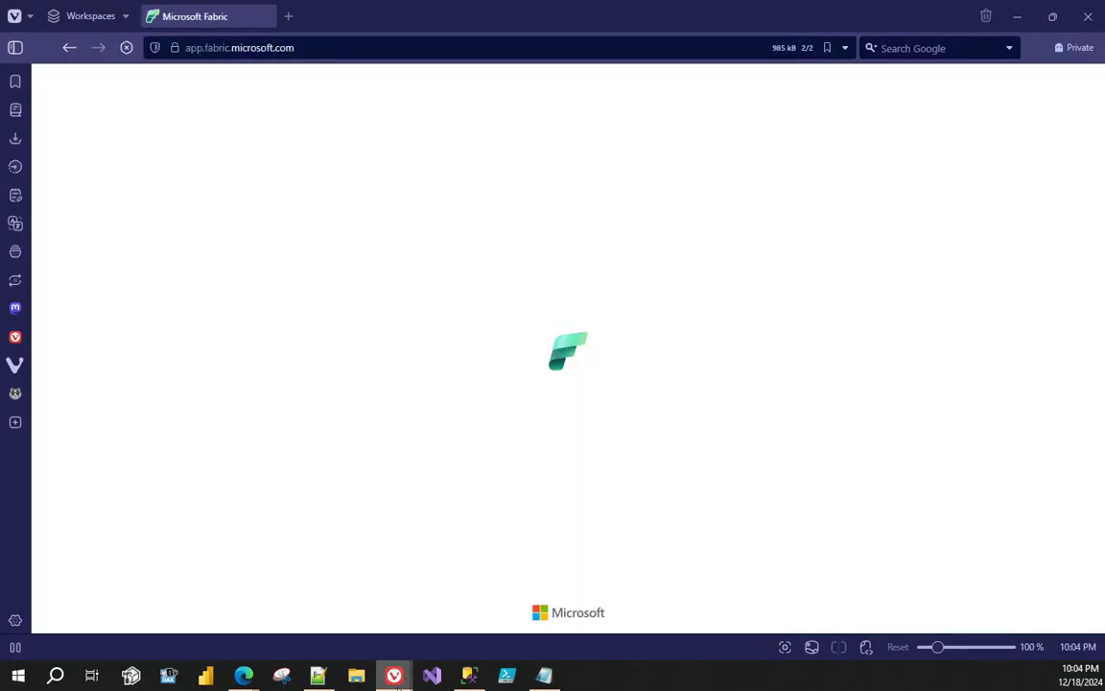
{"action": "mouse_move", "coordinate": [395, 683]}
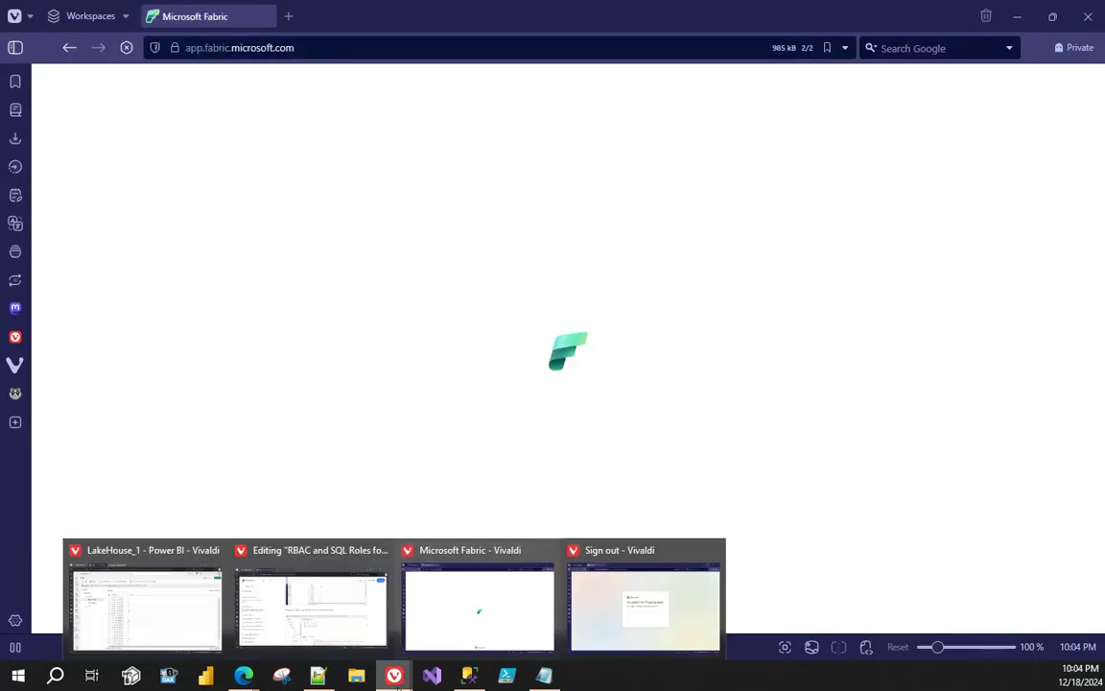
{"action": "left_click", "coordinate": [645, 605]}
{"action": "double_click", "coordinate": [685, 22]}
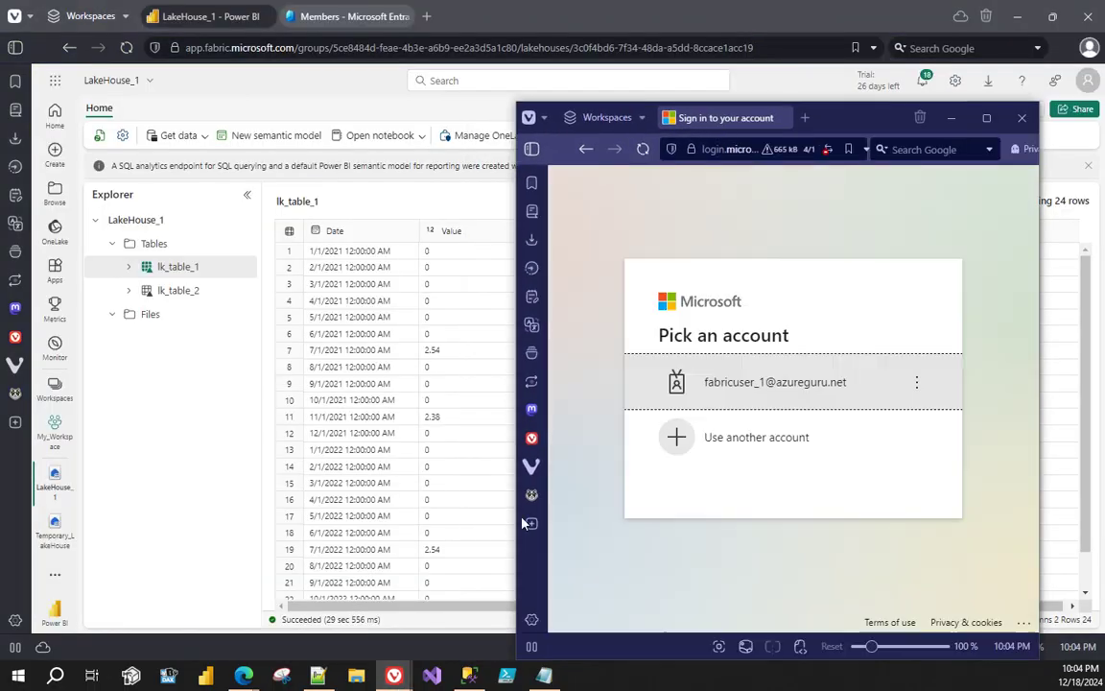
- Choose to sign in with another account and enter the second Fabric test user's e-mail
{"action": "left_click", "coordinate": [758, 381]}
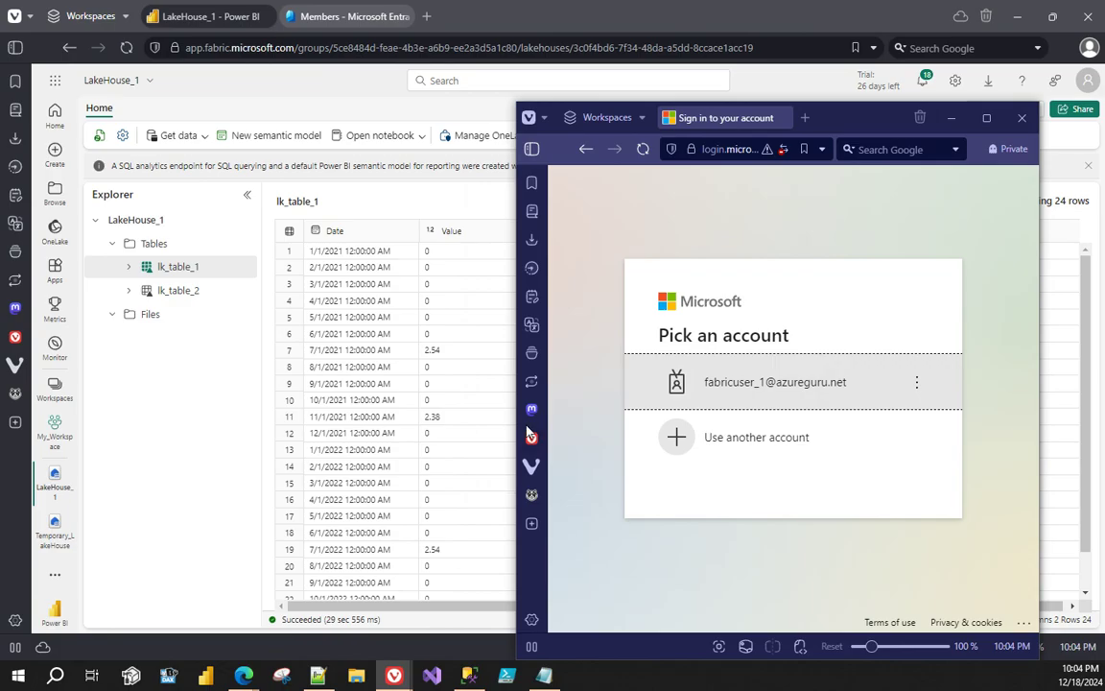
{"action": "left_click_drag", "start_coordinate": [844, 116], "coordinate": [839, 95]}
{"action": "left_click", "coordinate": [758, 415]}
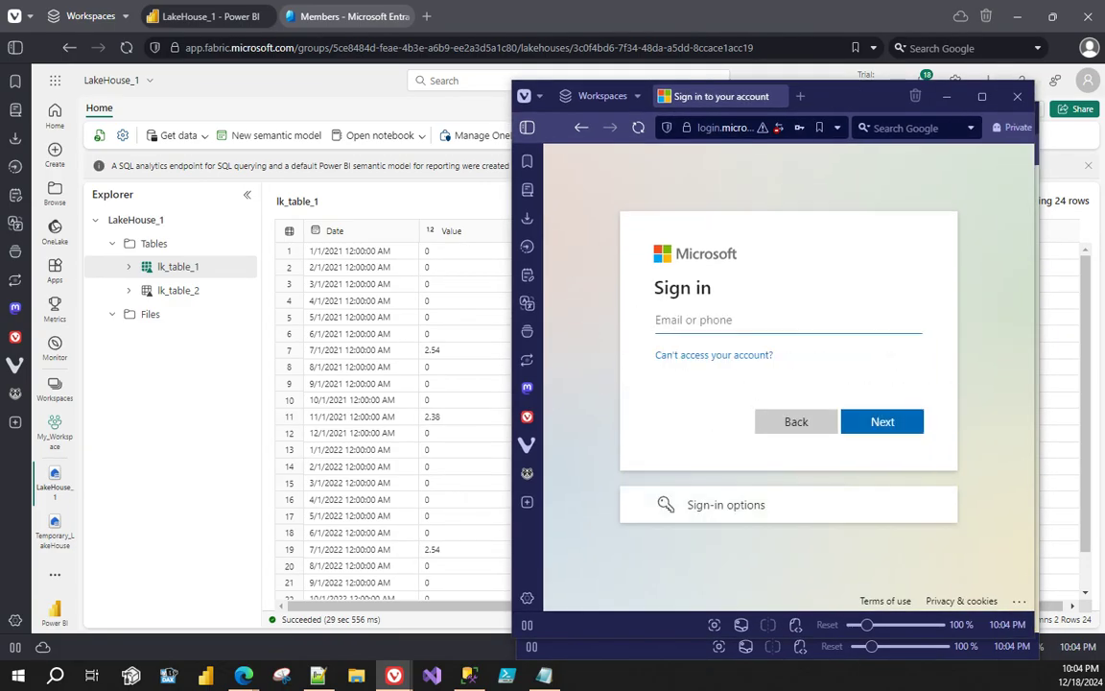
{"action": "left_click", "coordinate": [703, 321]}
{"action": "left_click", "coordinate": [729, 363]}
{"action": "left_click", "coordinate": [881, 421]}
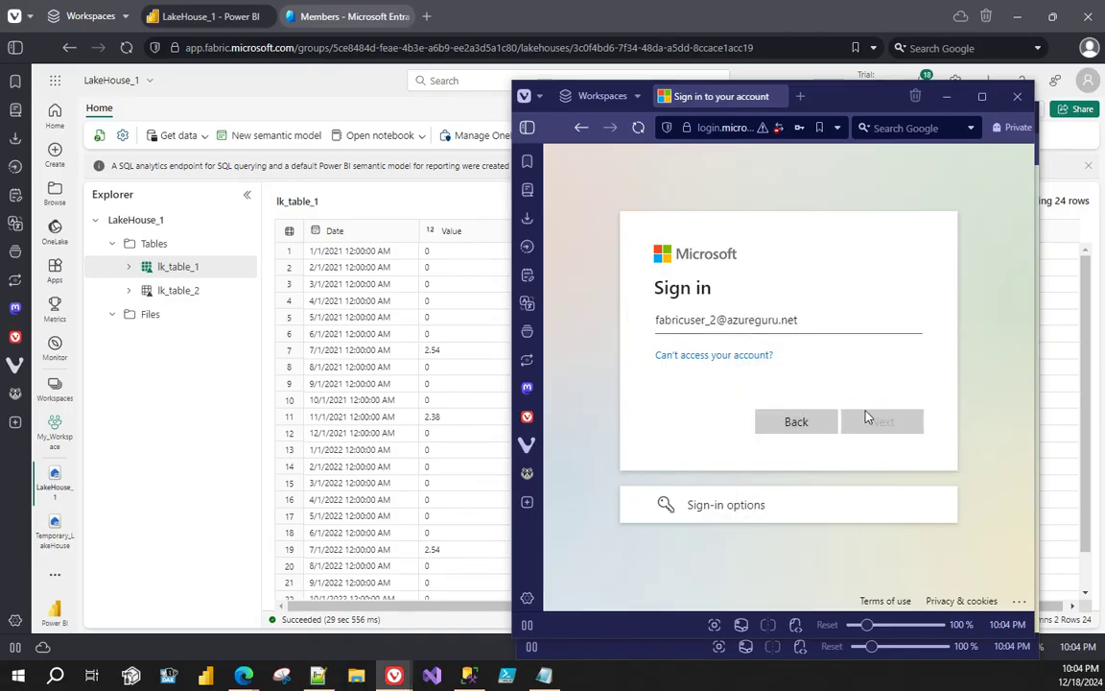
- Bring up the signed-out private window beside the sign-in window and load app.fabric.microsoft.com in it
{"action": "mouse_move", "coordinate": [393, 675]}
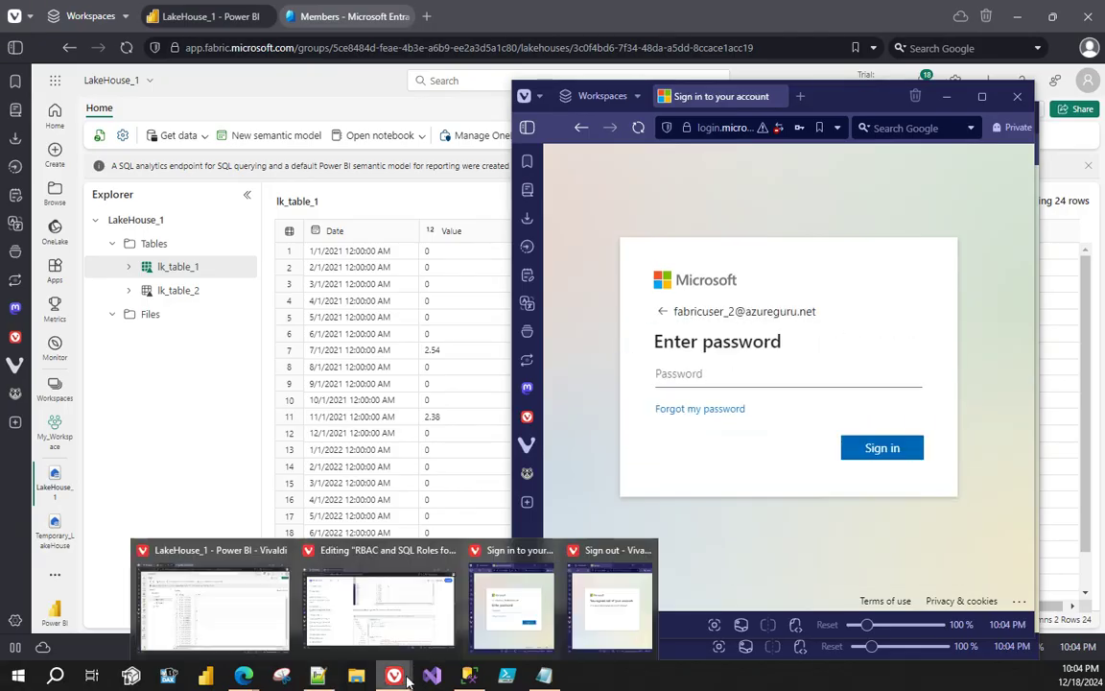
{"action": "left_click", "coordinate": [525, 622]}
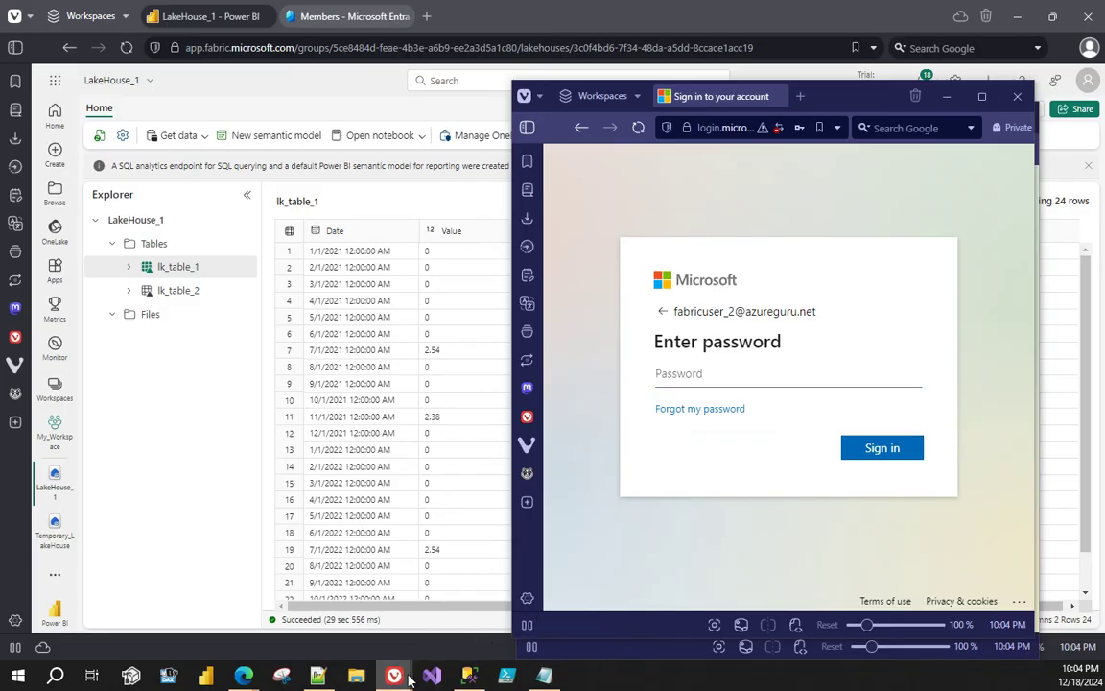
{"action": "left_click", "coordinate": [556, 645]}
{"action": "left_click_drag", "start_coordinate": [832, 134], "coordinate": [362, 110]}
{"action": "left_click", "coordinate": [251, 134]}
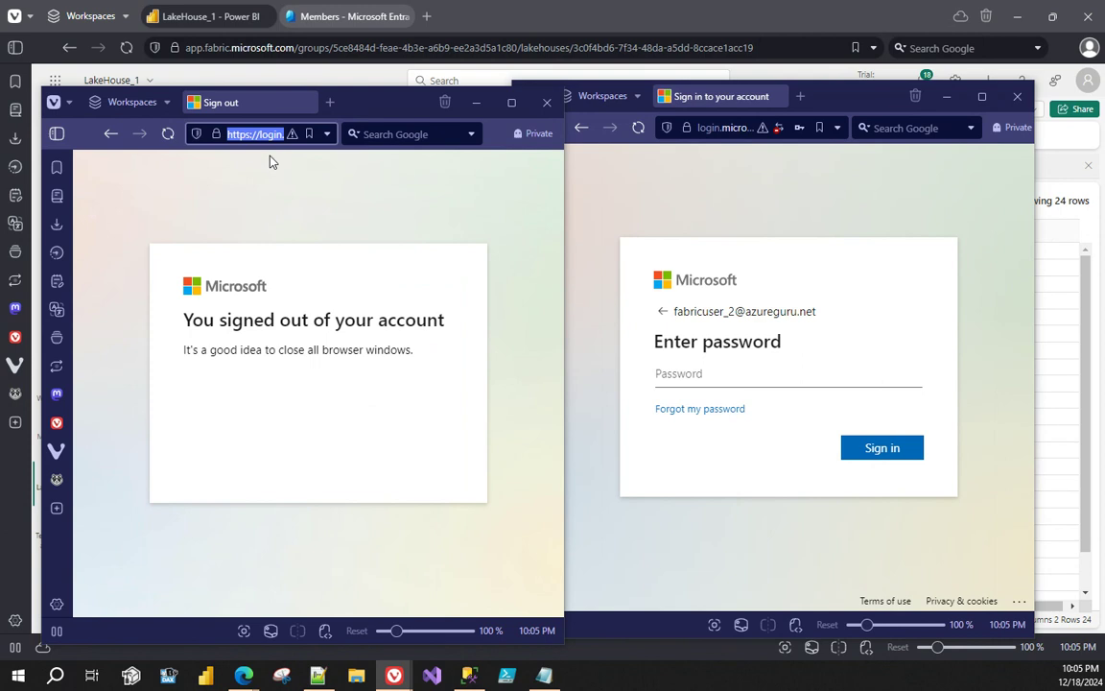
{"action": "type", "text": "app.fabric.mi"}
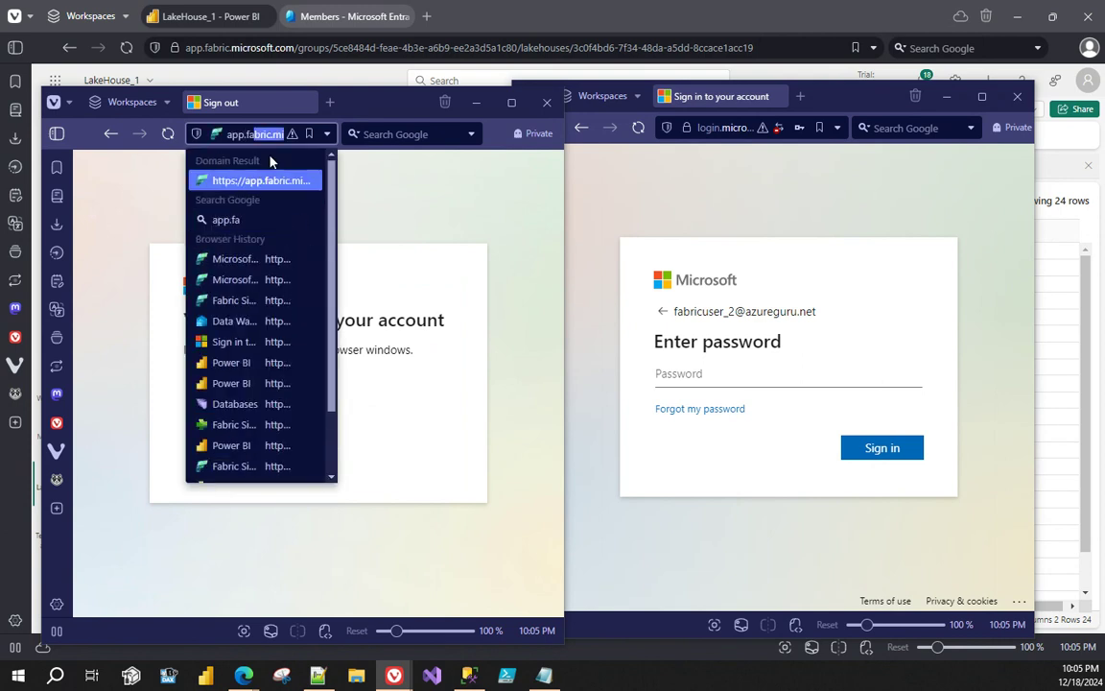
{"action": "key", "text": "Return"}
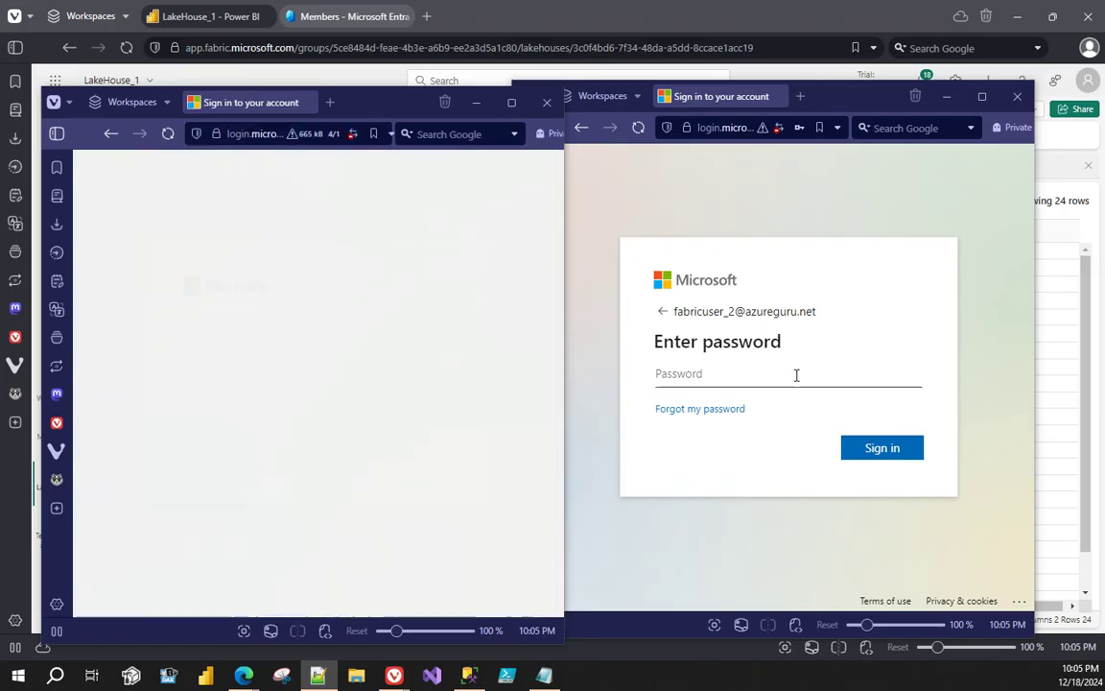
- Enter the second test user's account password and complete that sign-in to Fabric
{"action": "left_click", "coordinate": [794, 375]}
{"action": "key", "text": "ctrl+v"}
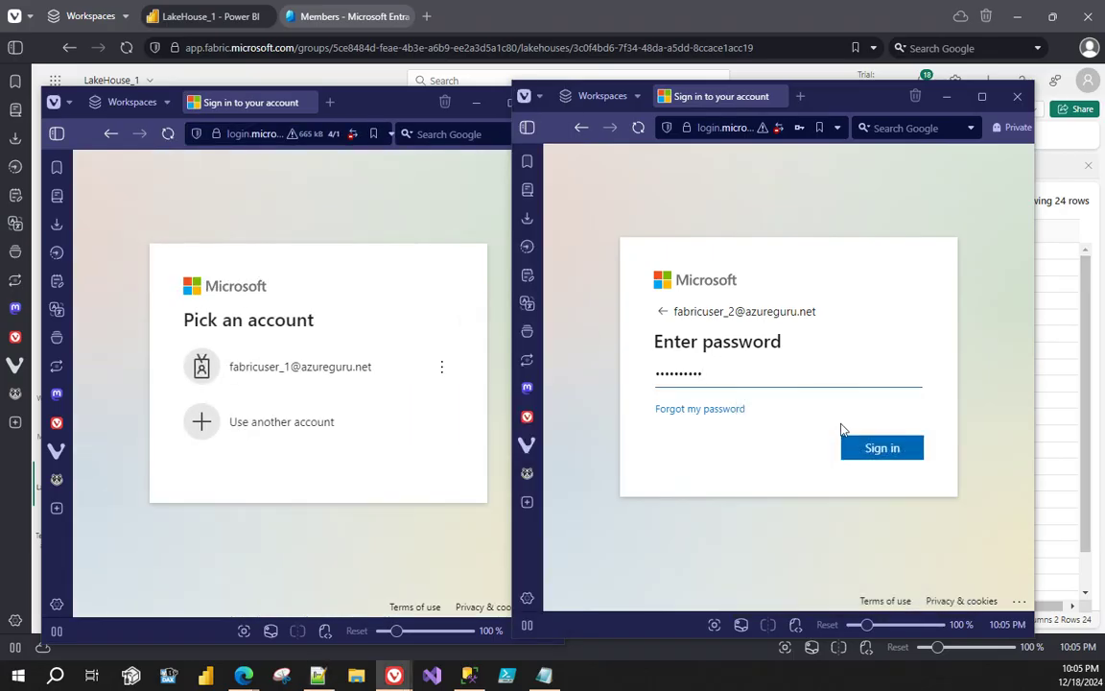
{"action": "left_click", "coordinate": [868, 449]}
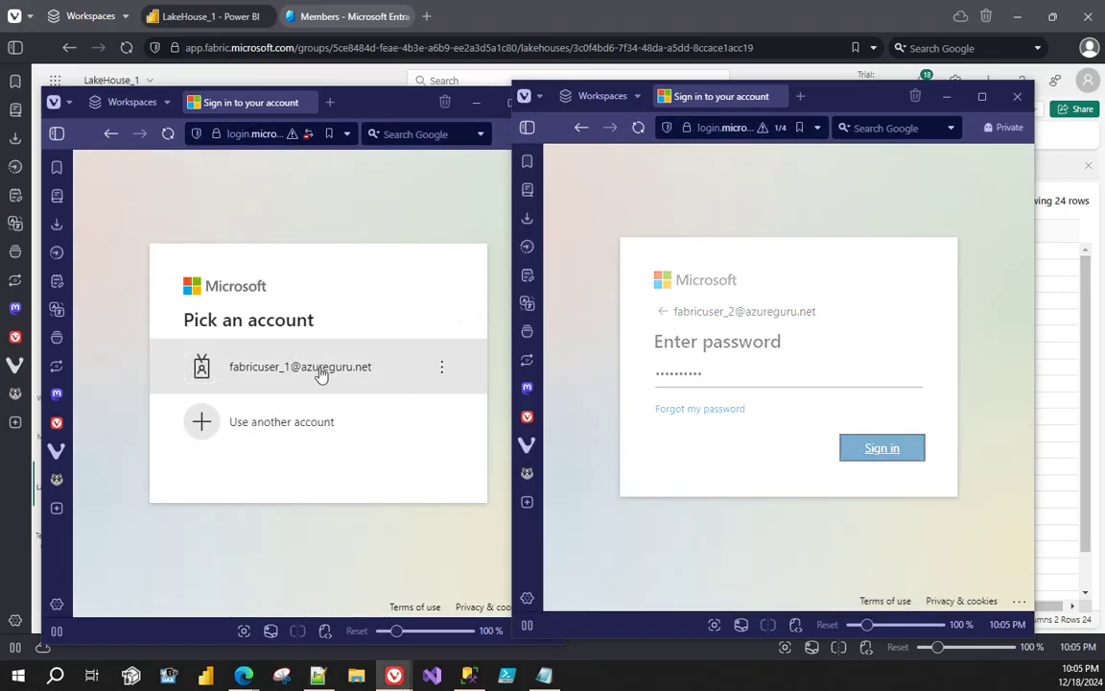
{"action": "left_click", "coordinate": [792, 497]}
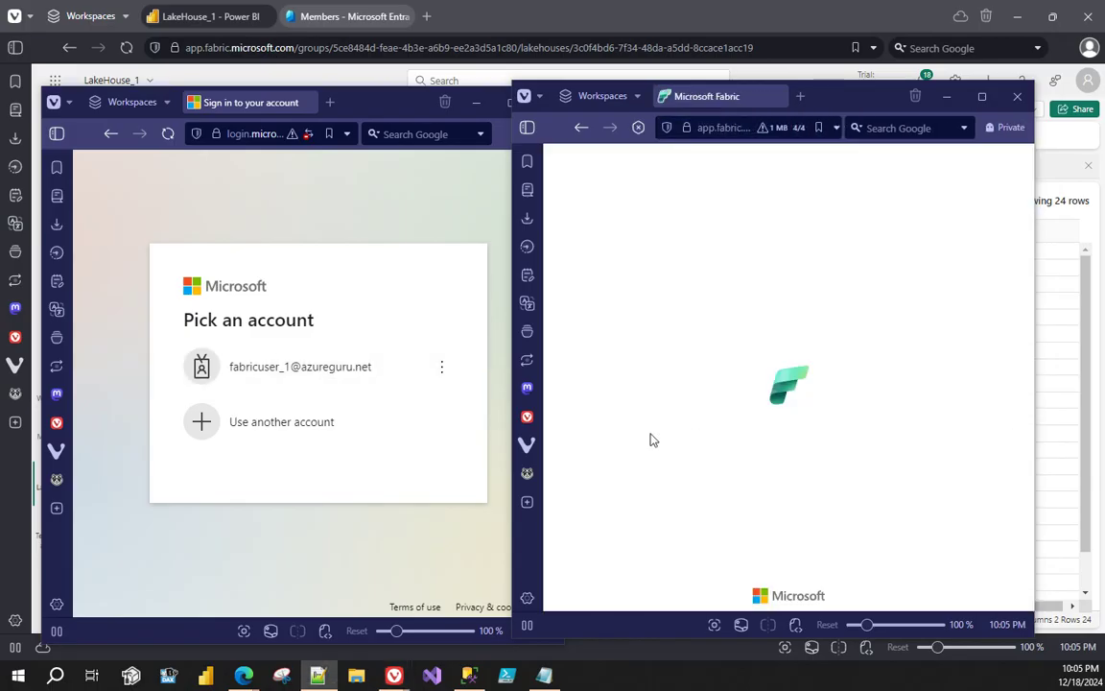
- Pick the first test user's account in the other private window, enter its password and sign in
{"action": "left_click", "coordinate": [388, 375]}
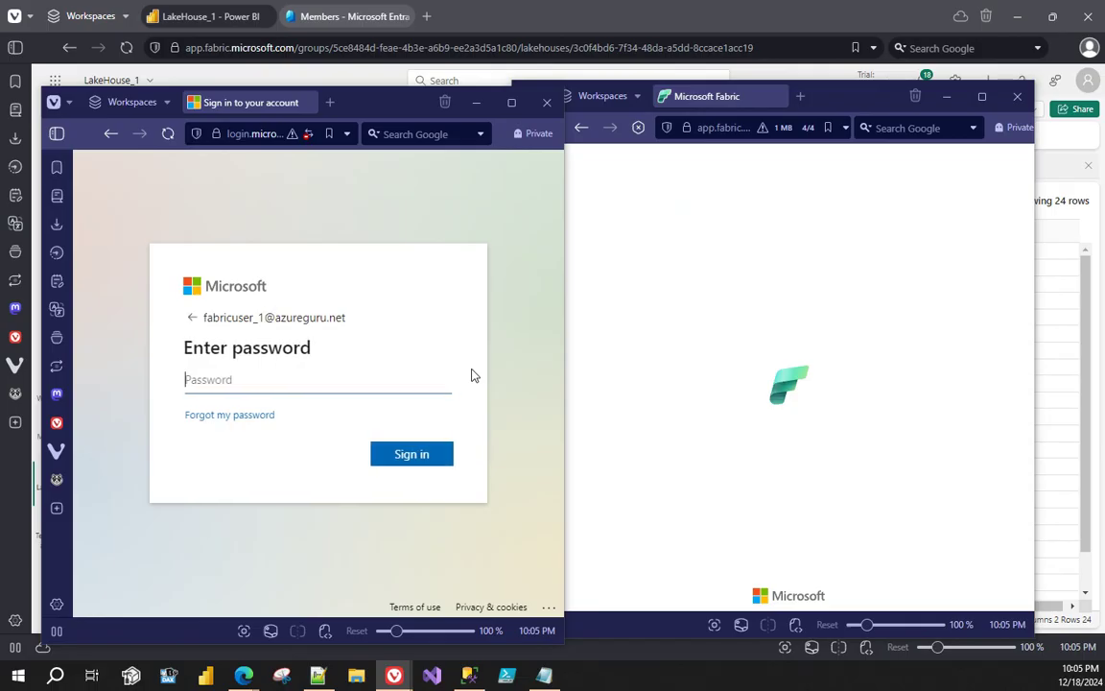
{"action": "left_click", "coordinate": [312, 380]}
{"action": "key", "text": "ctrl+v"}
{"action": "left_click", "coordinate": [397, 453]}
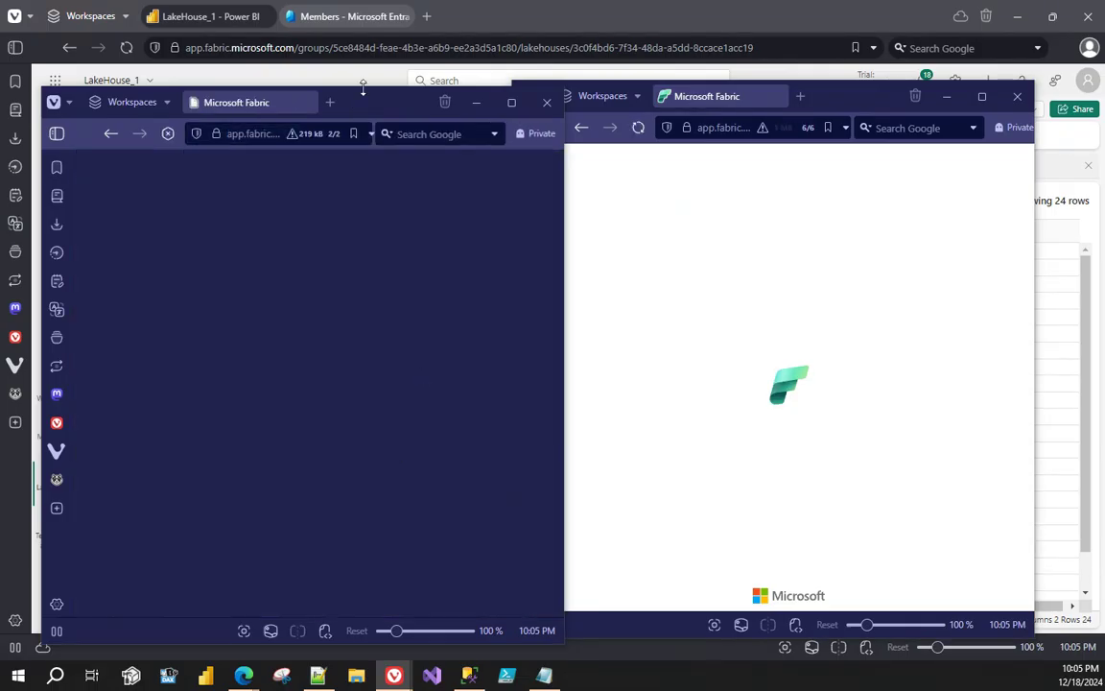
- Enlarge and arrange the two test users' private windows side by side
{"action": "left_click_drag", "start_coordinate": [363, 86], "coordinate": [363, 24]}
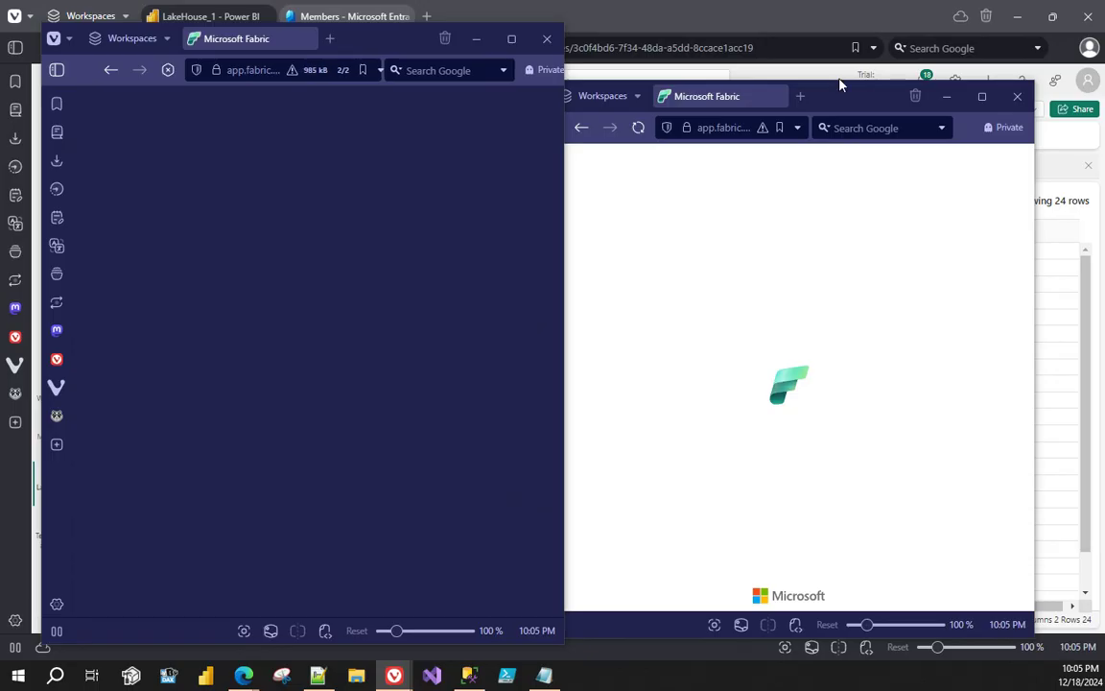
{"action": "left_click_drag", "start_coordinate": [839, 84], "coordinate": [904, 38]}
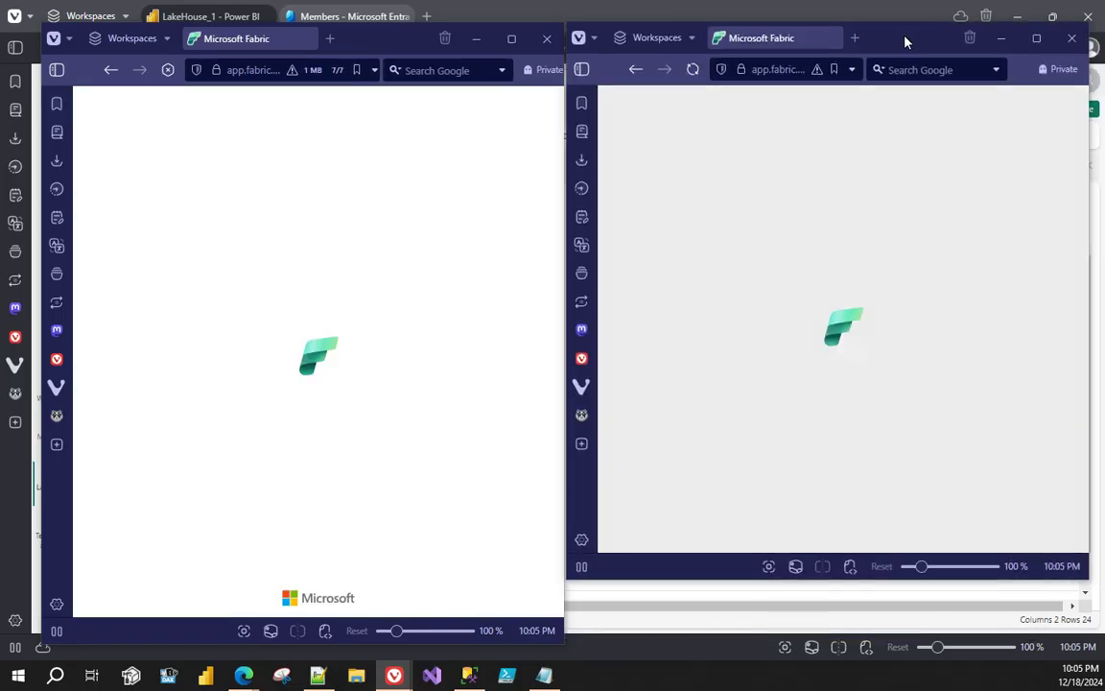
{"action": "left_click", "coordinate": [1061, 564]}
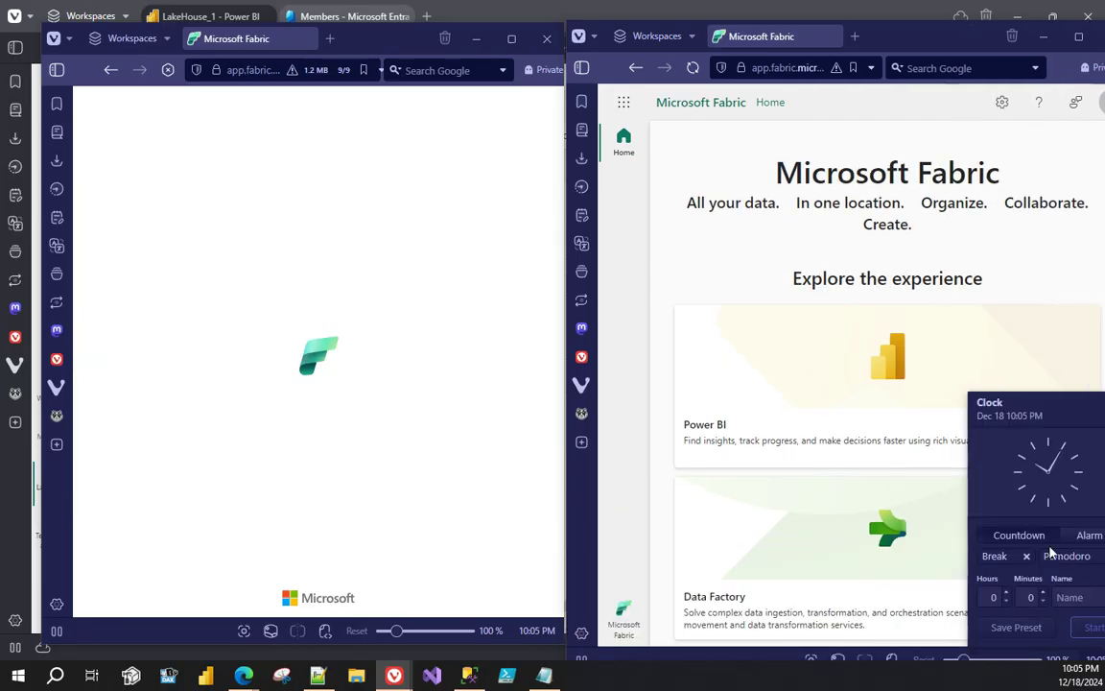
{"action": "left_click", "coordinate": [903, 113]}
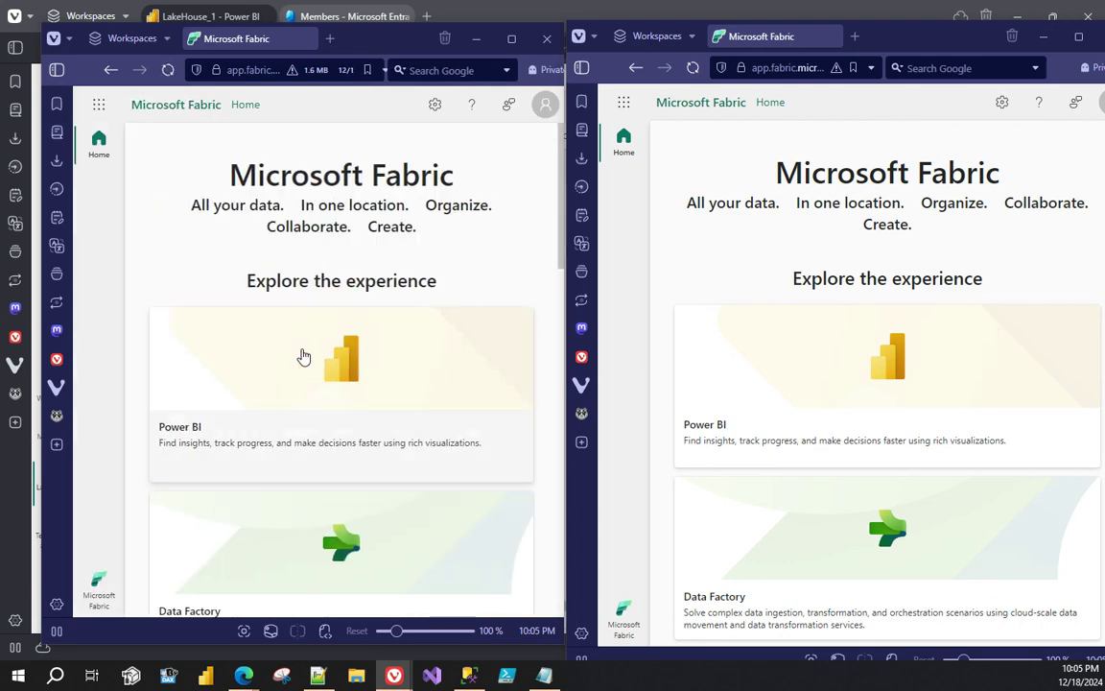
- Switch both test users' Fabric sessions to the Power BI experience
{"action": "scroll", "coordinate": [302, 356], "scroll_direction": "down", "scroll_amount": 5}
{"action": "scroll", "coordinate": [302, 357], "scroll_direction": "down", "scroll_amount": 3}
{"action": "left_click", "coordinate": [96, 586]}
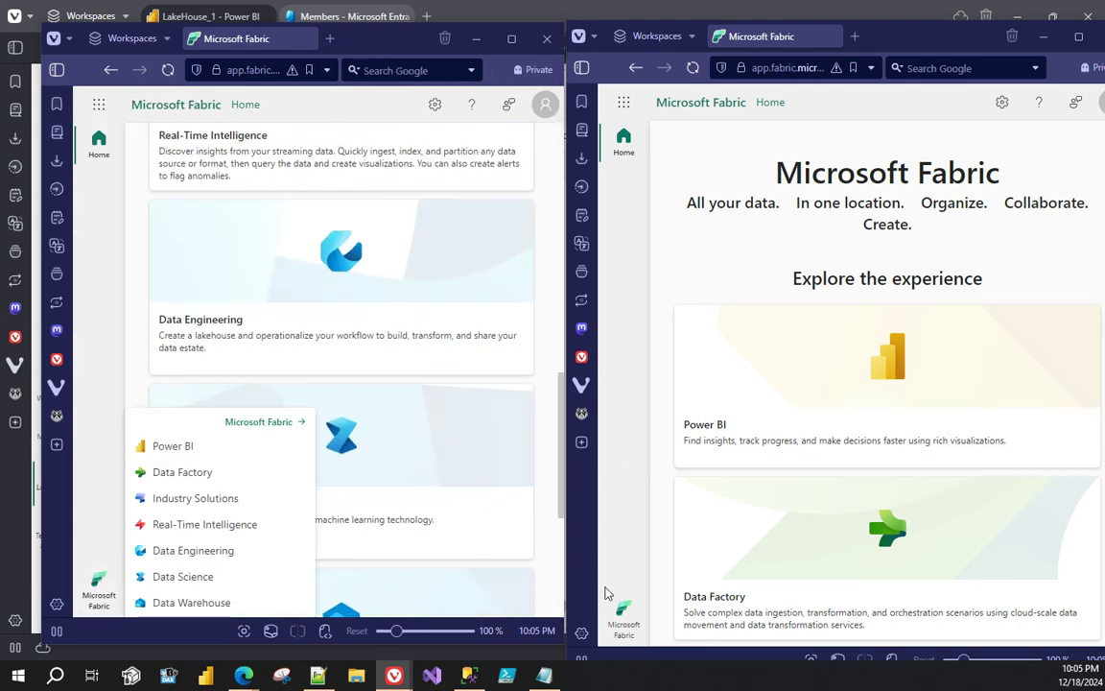
{"action": "left_click", "coordinate": [623, 626]}
{"action": "left_click", "coordinate": [683, 472]}
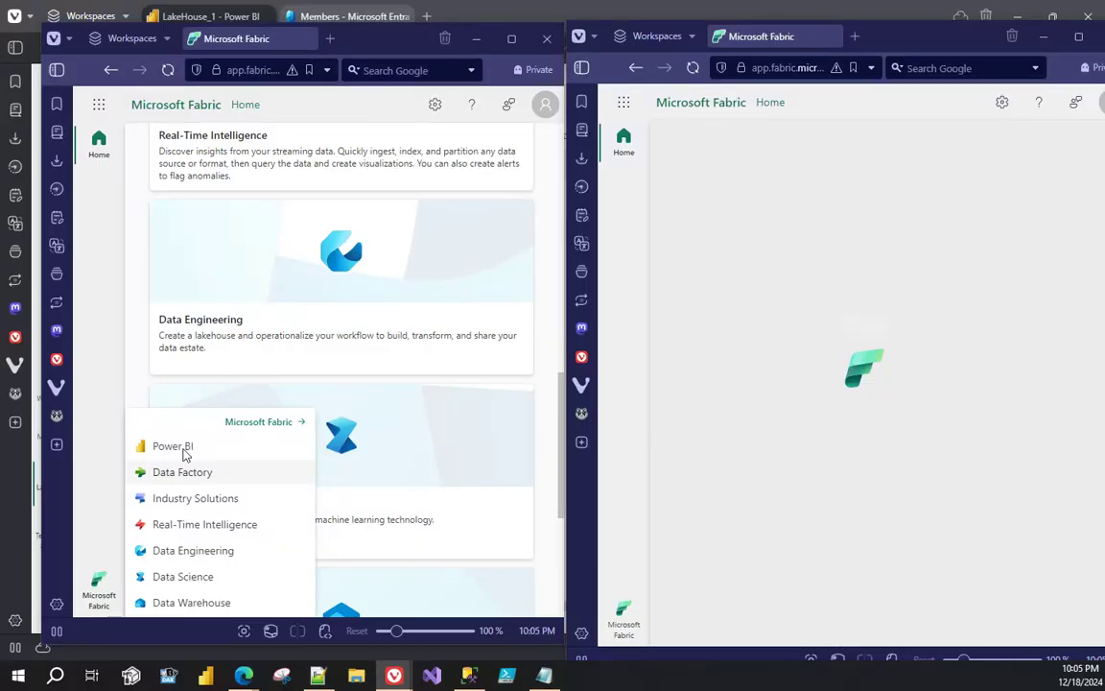
{"action": "left_click", "coordinate": [189, 449]}
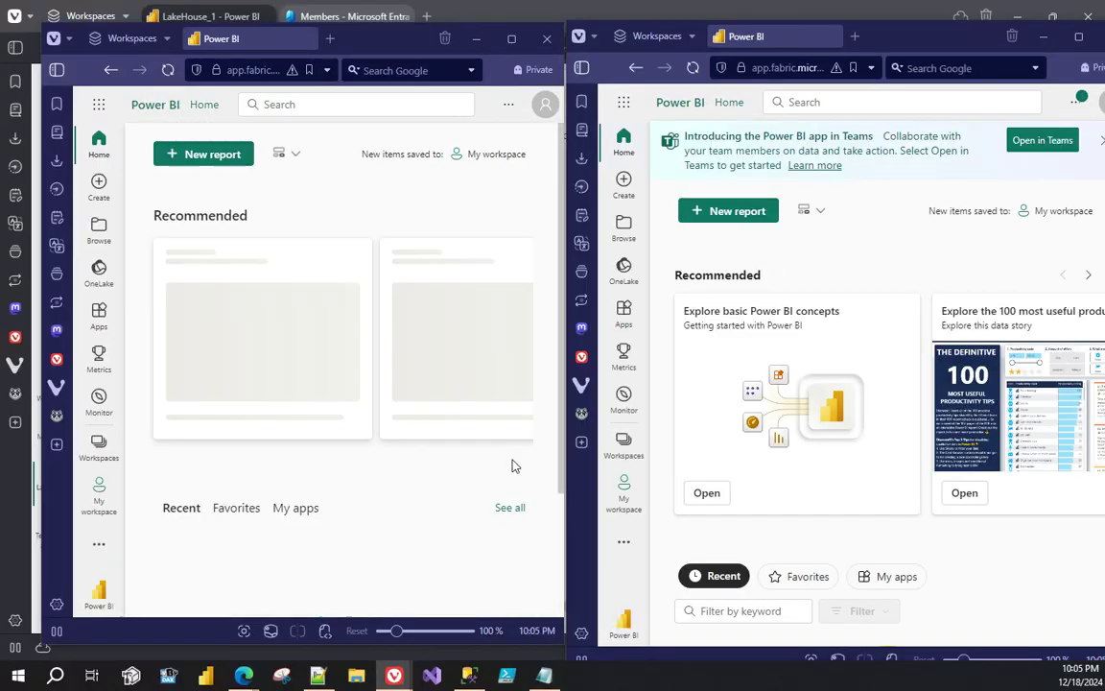
- Open the LakeHouse_1 lakehouse from the first user's recent items and from the second user's OneLake catalog
{"action": "scroll", "coordinate": [399, 448], "scroll_direction": "down", "scroll_amount": 2}
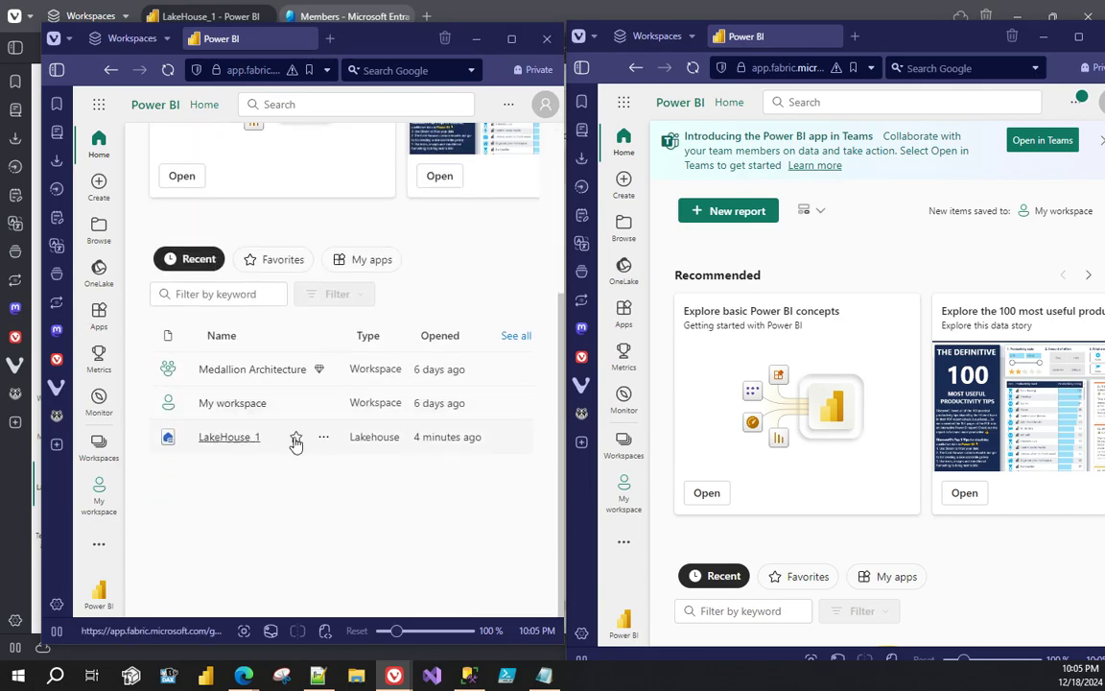
{"action": "left_click", "coordinate": [219, 438]}
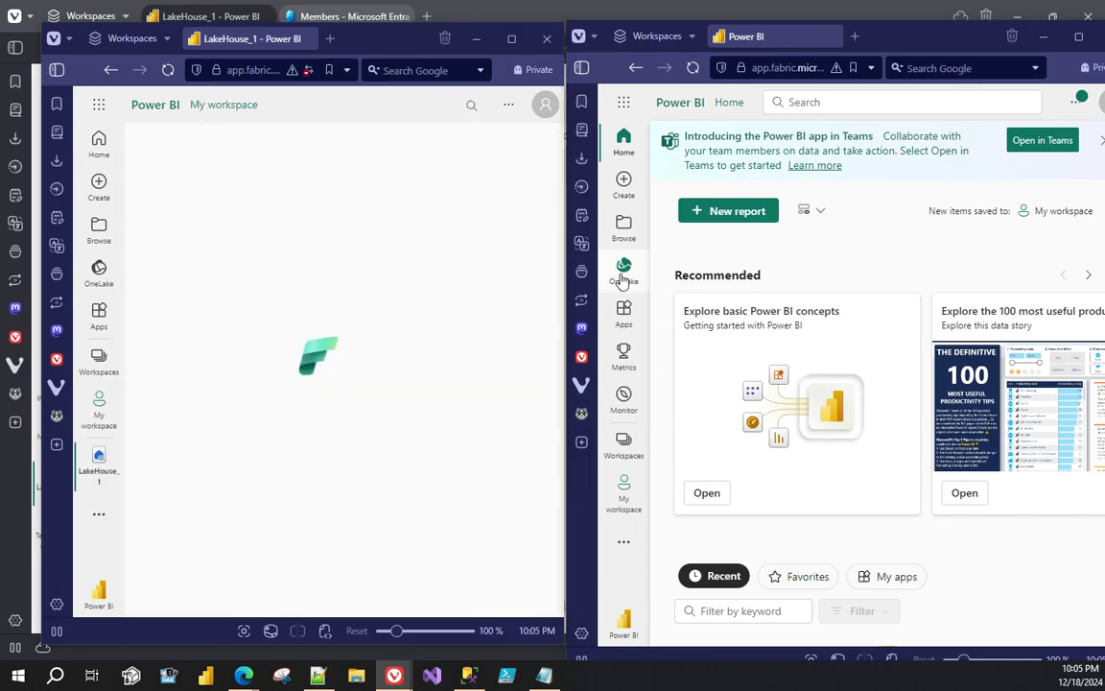
{"action": "left_click", "coordinate": [622, 272]}
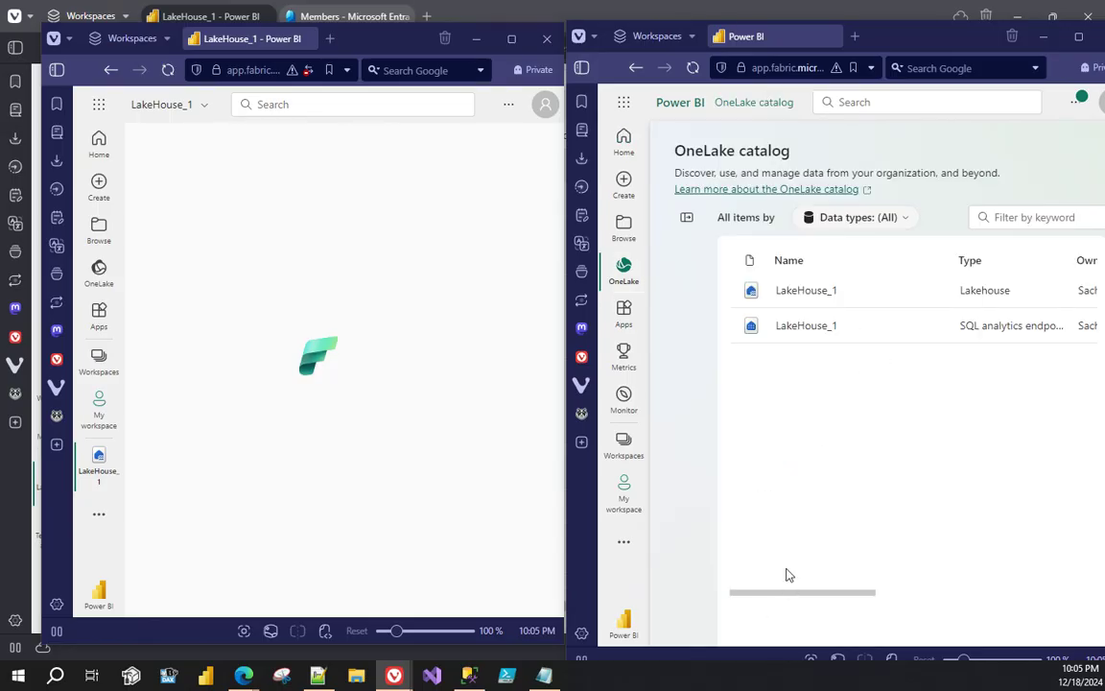
{"action": "left_click", "coordinate": [784, 297]}
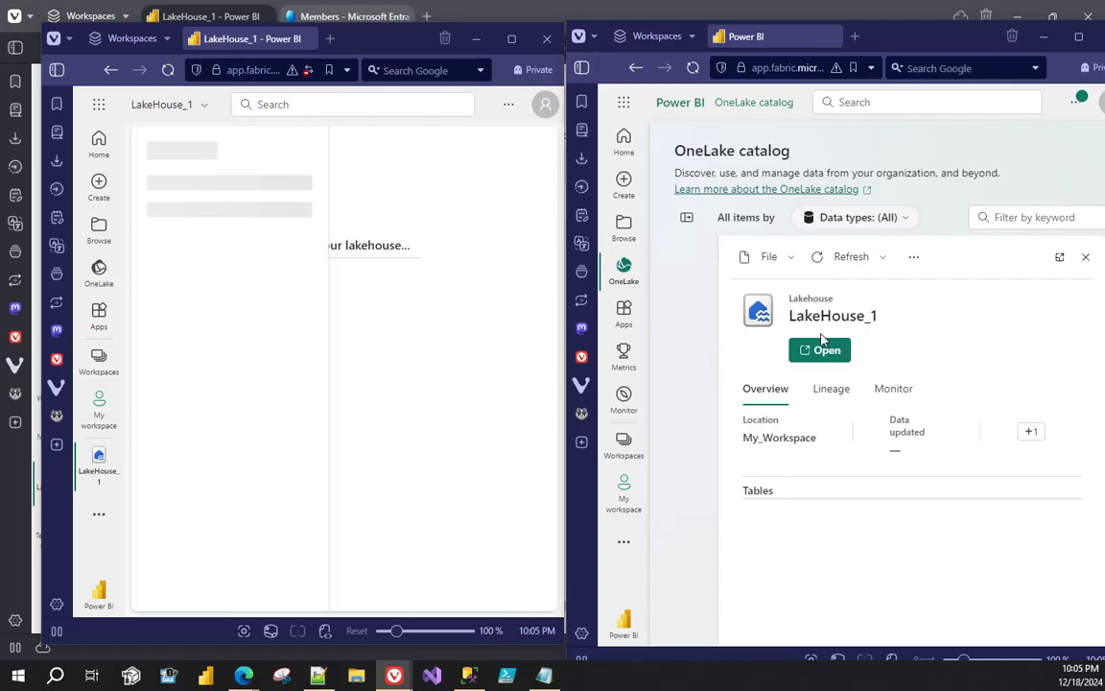
{"action": "left_click", "coordinate": [822, 356]}
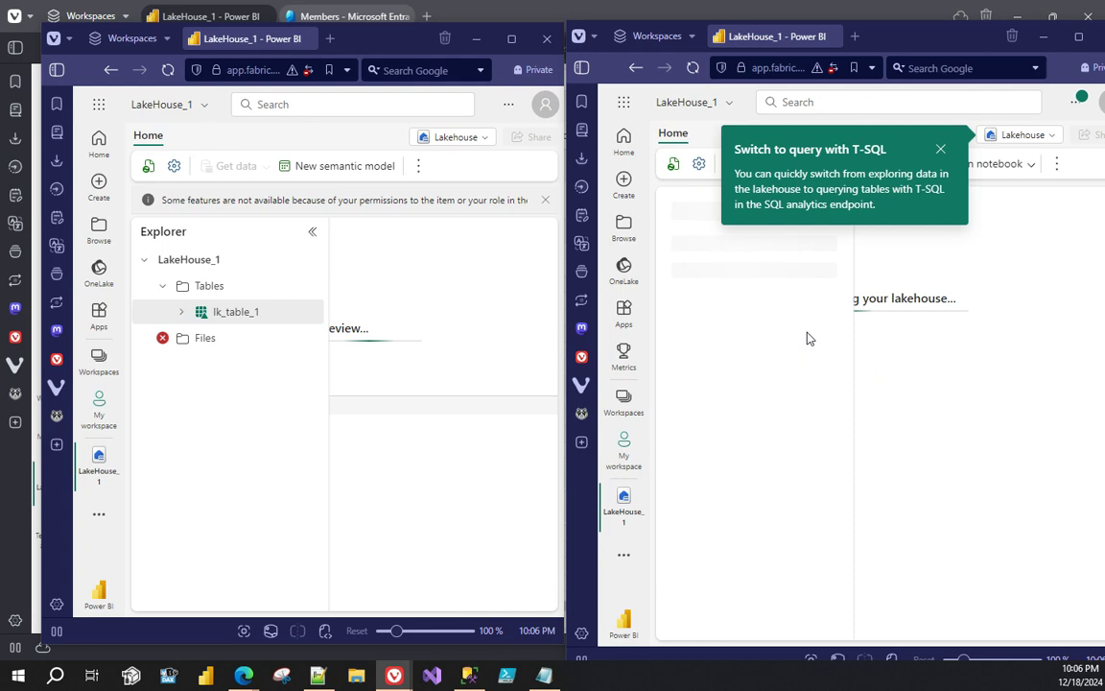
{"action": "left_click", "coordinate": [940, 148]}
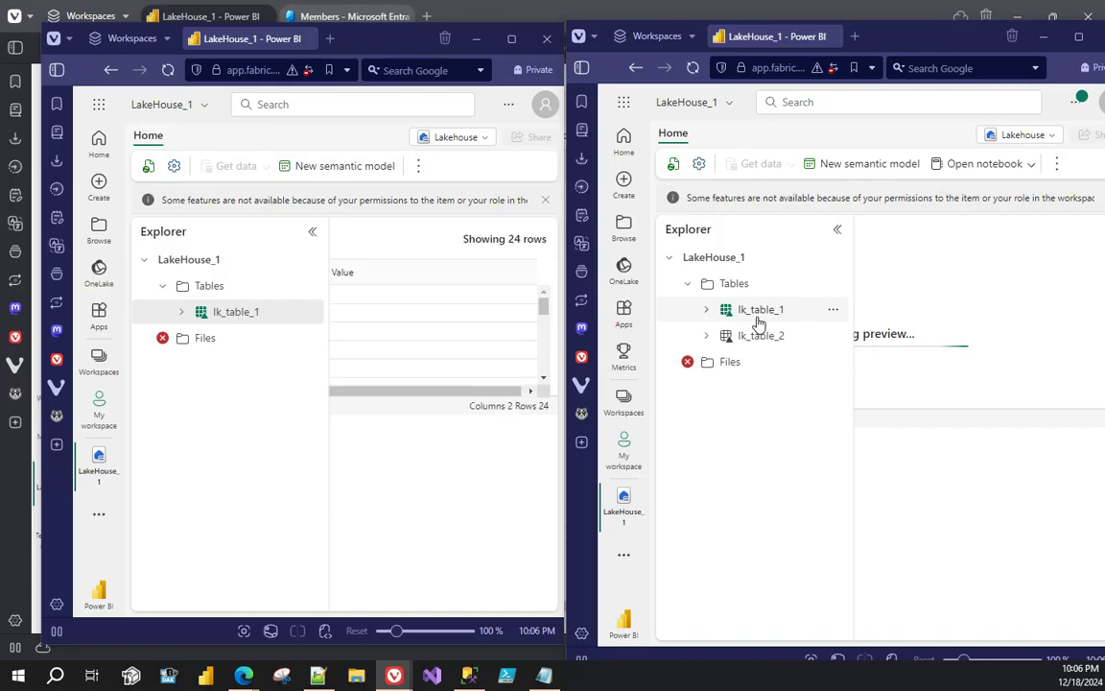
- Switch the second test user's LakeHouse_1 view to the SQL analytics endpoint
{"action": "left_click", "coordinate": [1031, 135]}
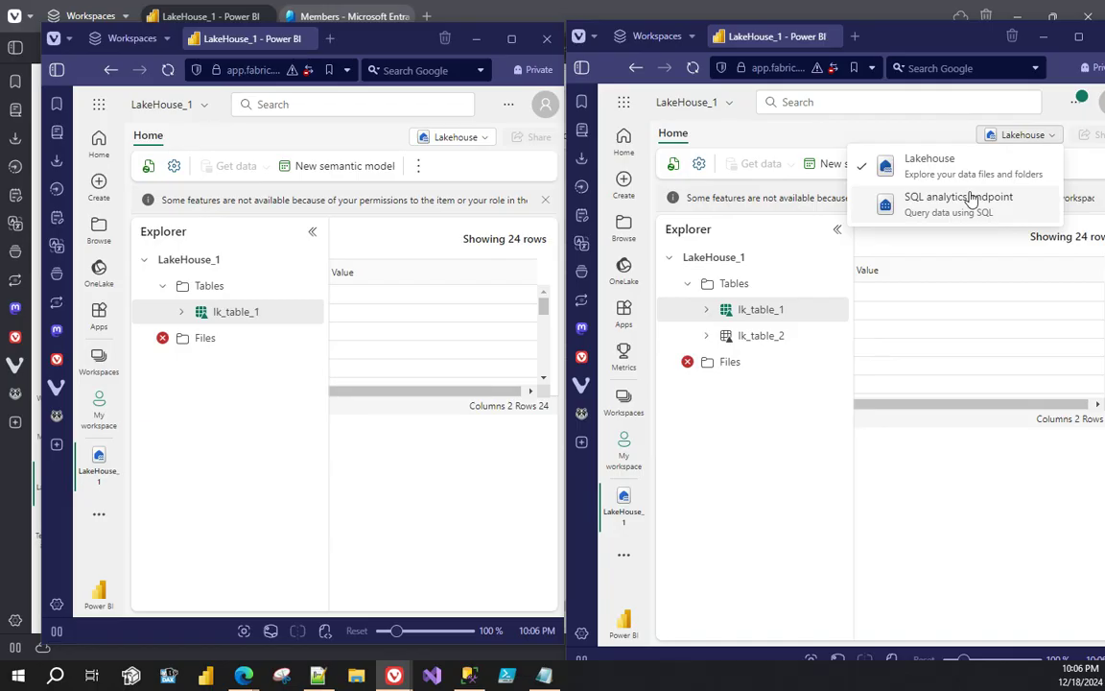
{"action": "left_click", "coordinate": [972, 199]}
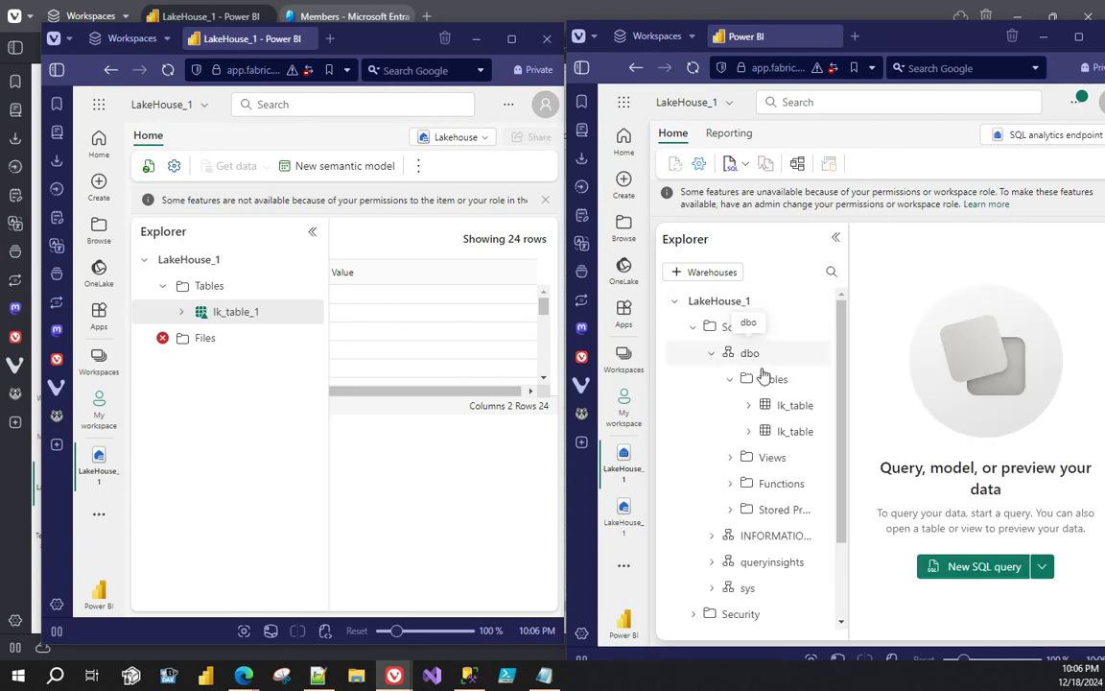
- Preview lk_table_1 and lk_table_2 as the second test user, and switch the first user's LakeHouse_1 view to the SQL analytics endpoint
{"action": "left_click", "coordinate": [783, 408]}
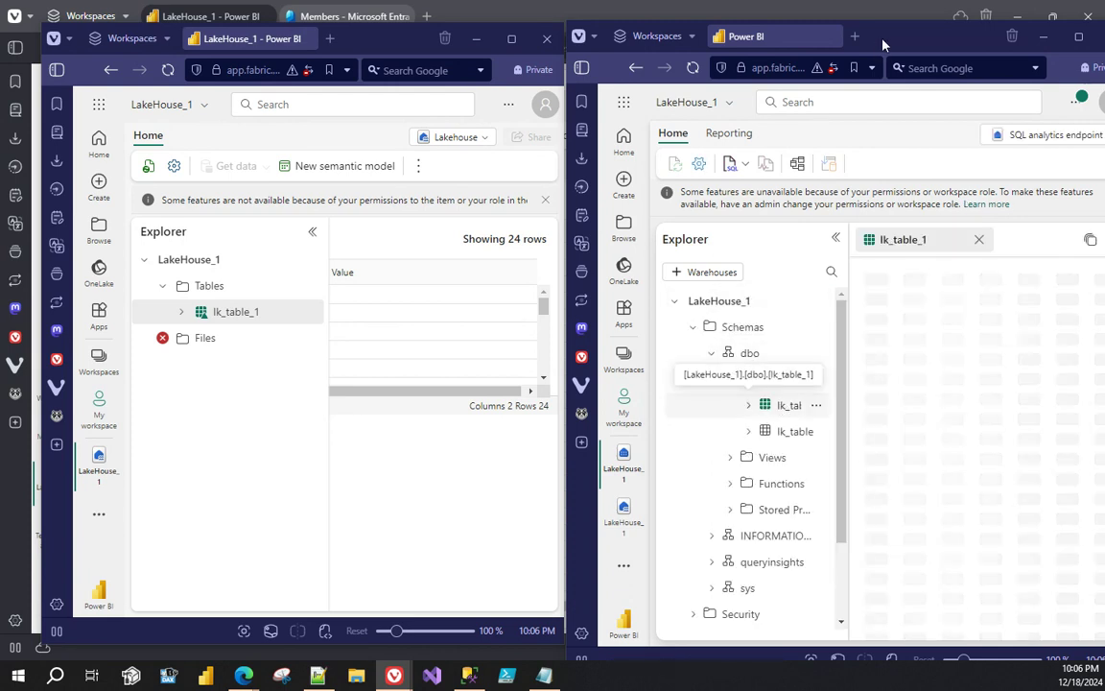
{"action": "mouse_move", "coordinate": [930, 32]}
{"action": "left_mouse_down"}
{"action": "mouse_move", "coordinate": [863, 37]}
{"action": "mouse_move", "coordinate": [949, 35]}
{"action": "left_mouse_up"}
{"action": "left_click", "coordinate": [483, 138]}
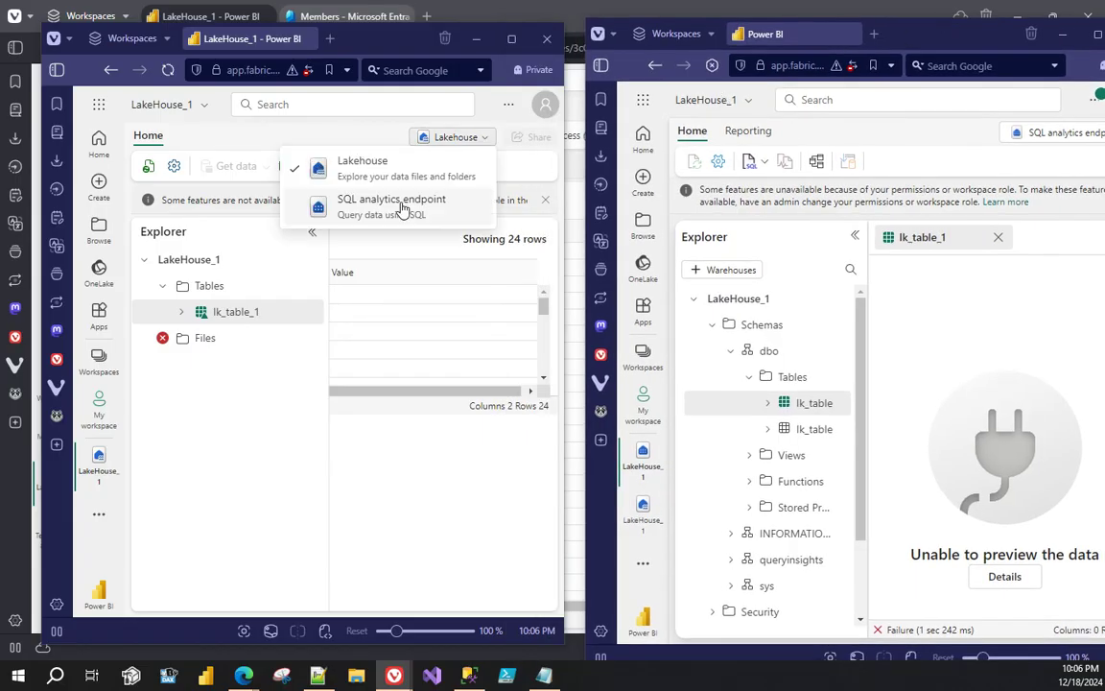
{"action": "left_click", "coordinate": [408, 207]}
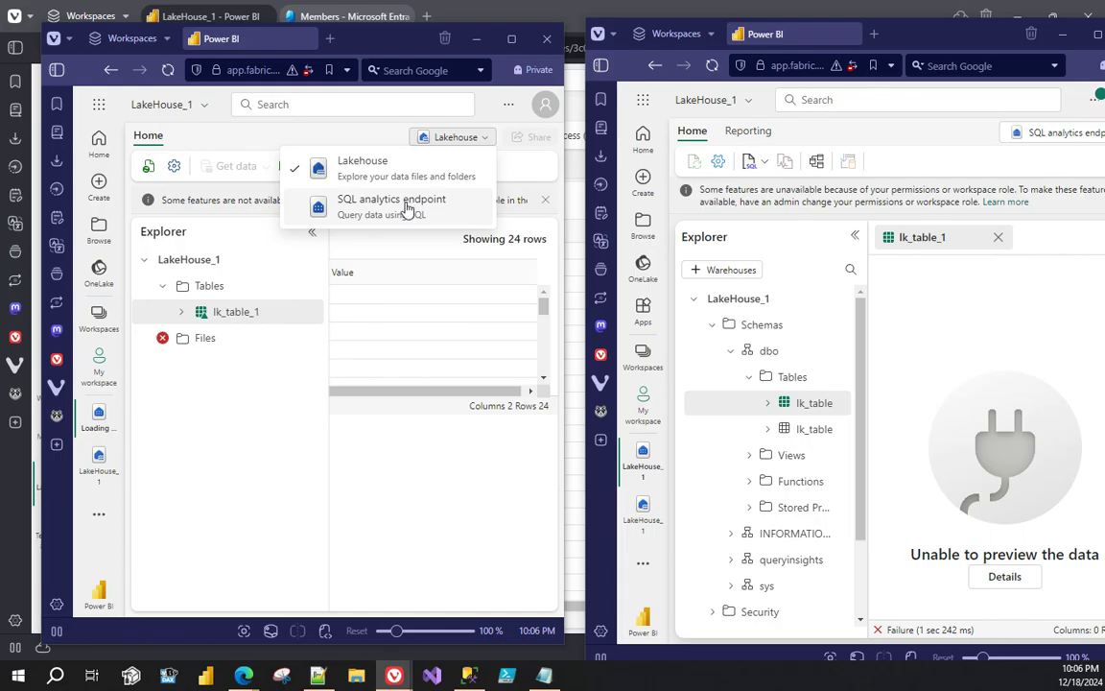
{"action": "left_click", "coordinate": [814, 429]}
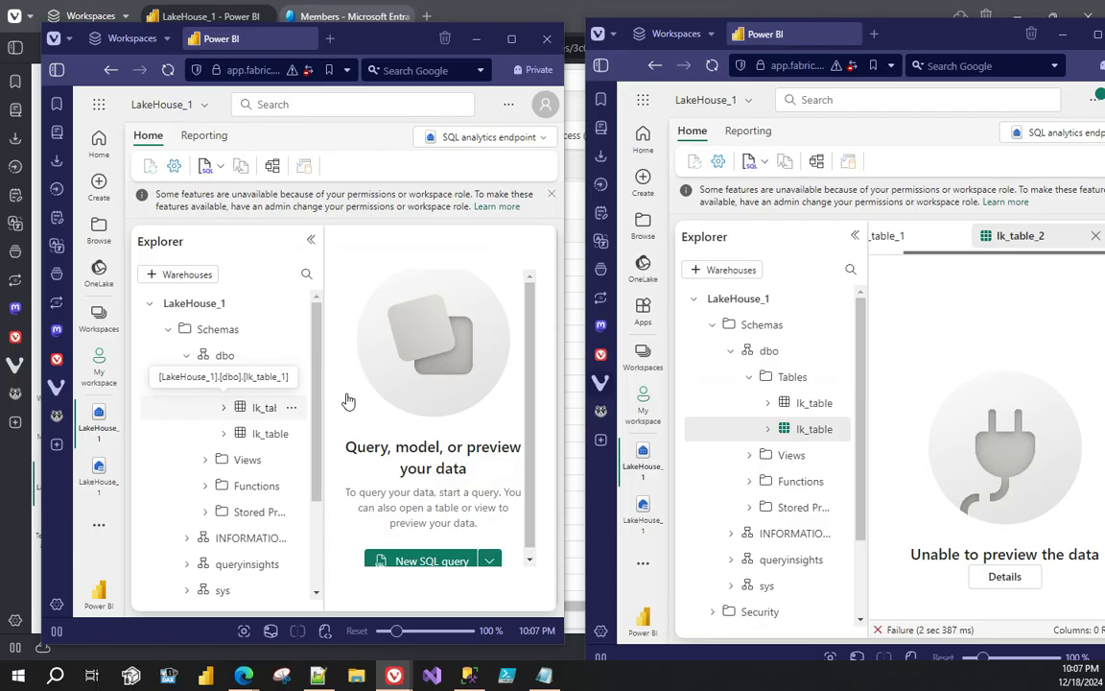
- Sign both test users out of Fabric and close their private browser windows
{"action": "left_click", "coordinate": [543, 112]}
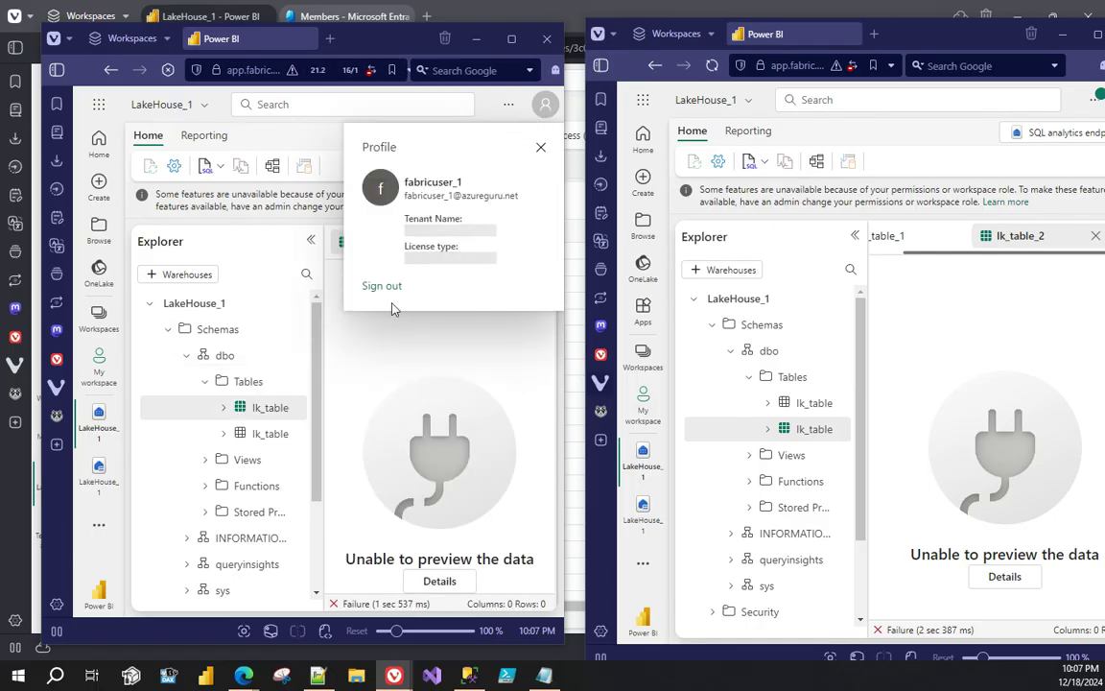
{"action": "left_click", "coordinate": [384, 436]}
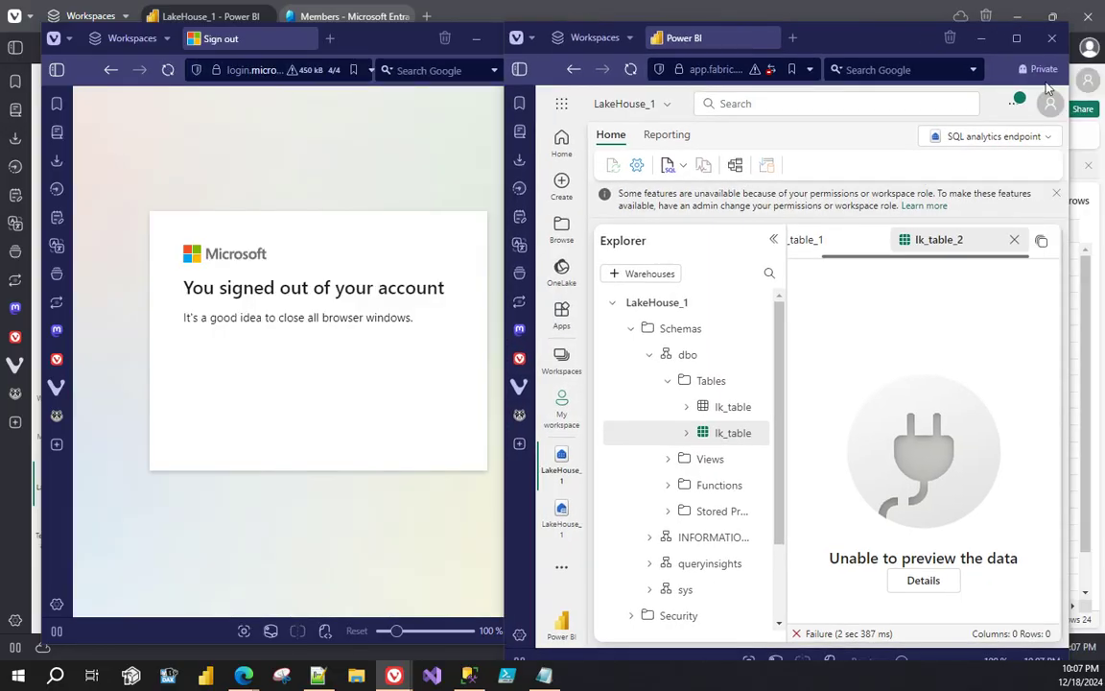
{"action": "left_click", "coordinate": [1050, 103]}
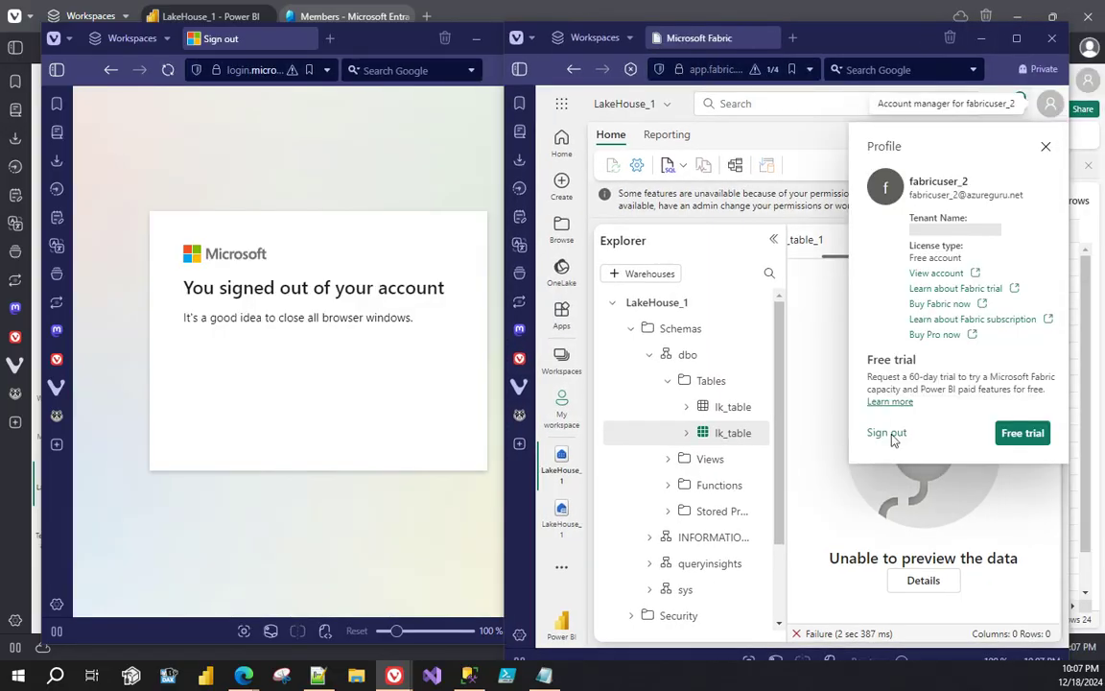
{"action": "left_click", "coordinate": [887, 433]}
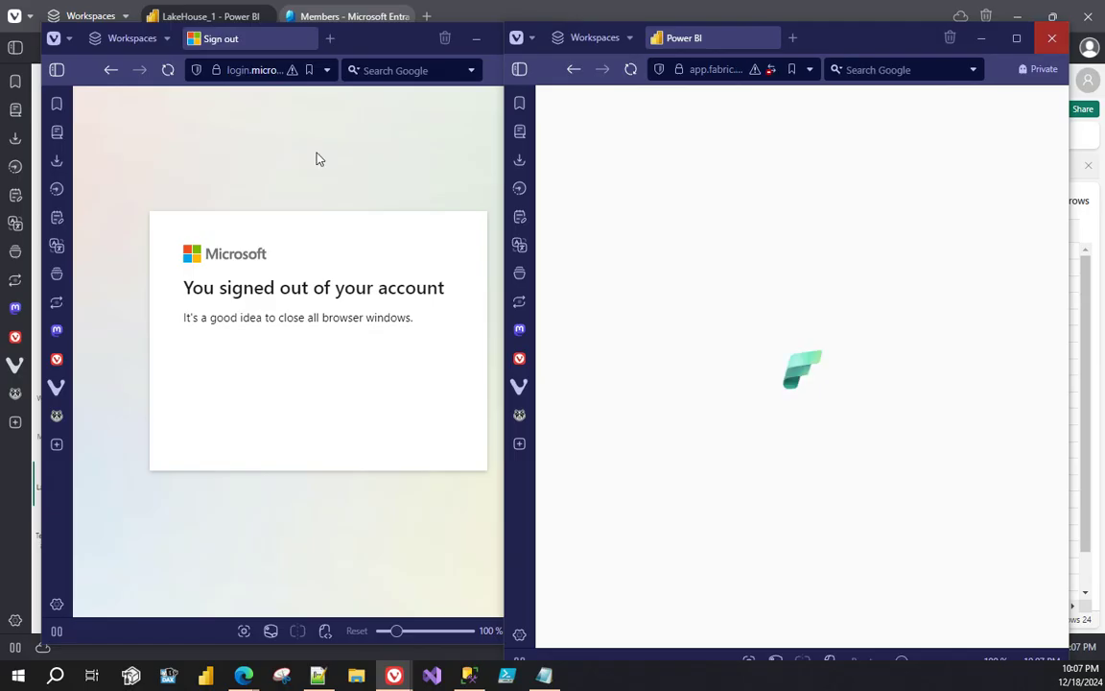
{"action": "left_click", "coordinate": [537, 34]}
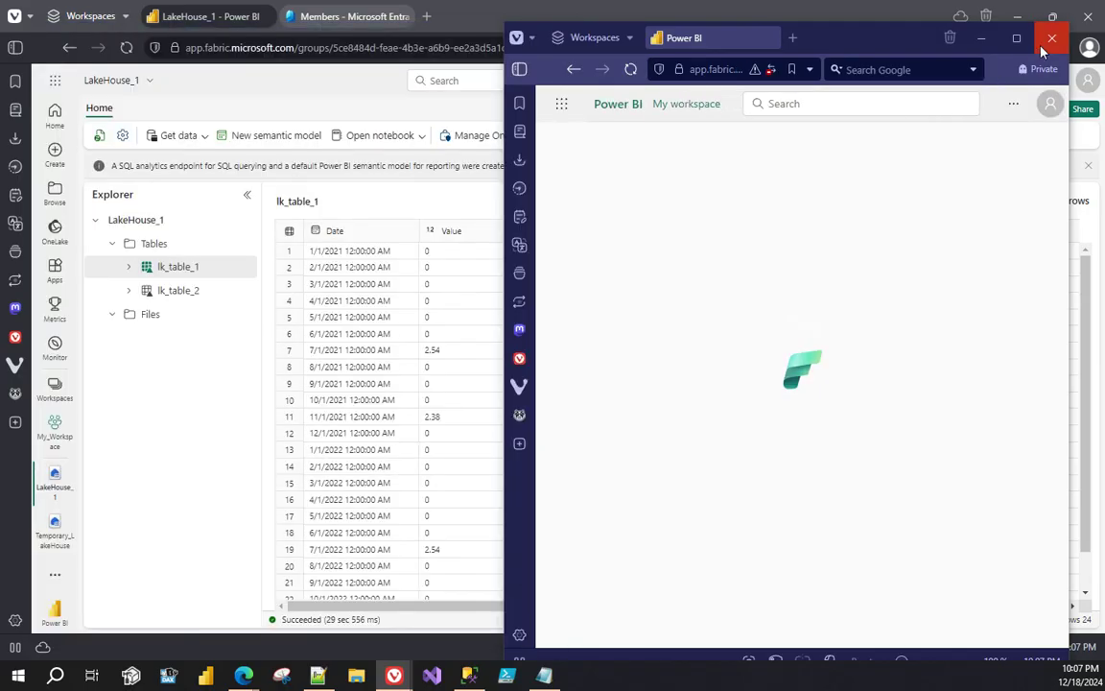
{"action": "left_click", "coordinate": [549, 7]}
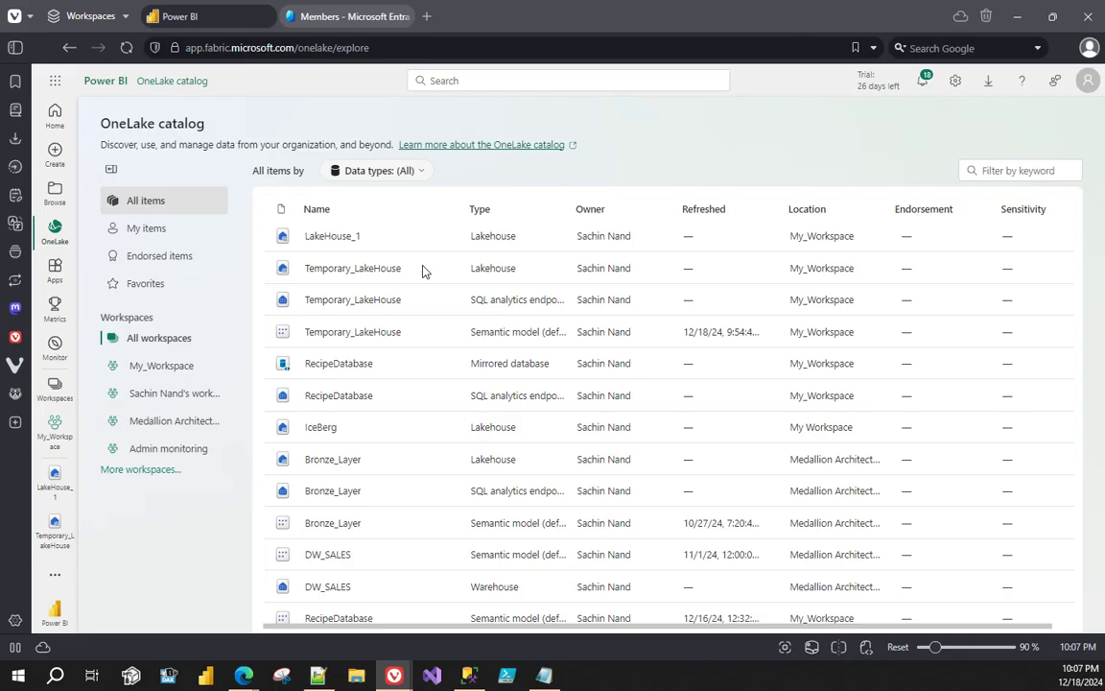
- Grant the FabricUsers group the additional "Read all SQL endpoint data" permission through LakeHouse_1's permission management
{"action": "left_click", "coordinate": [447, 237]}
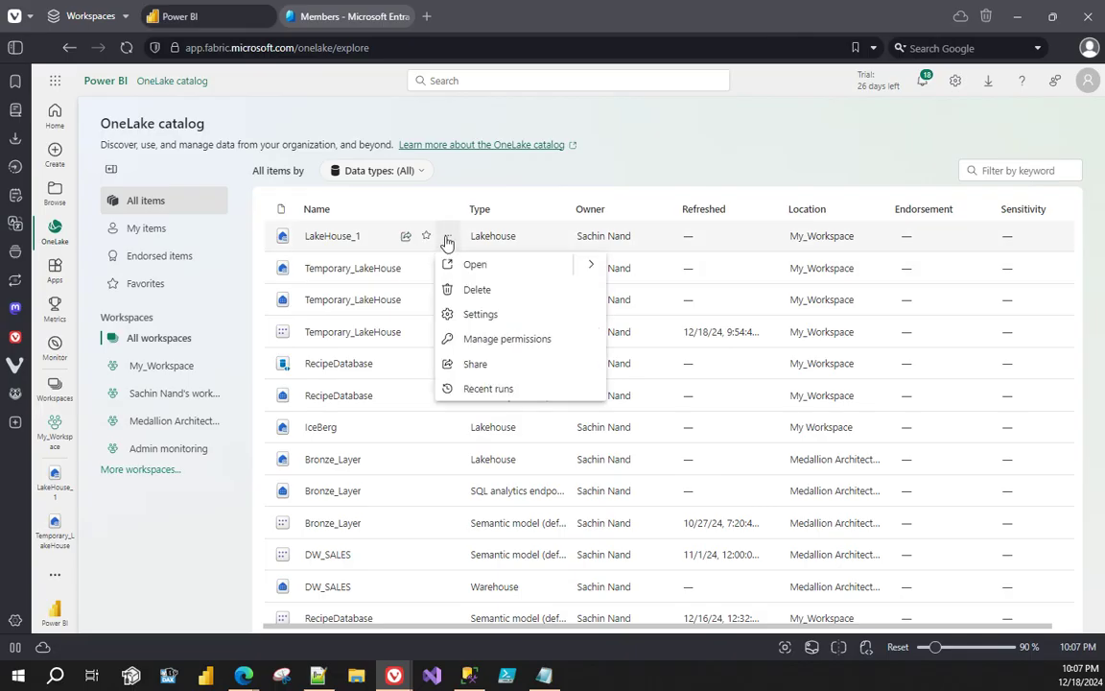
{"action": "left_click", "coordinate": [494, 341]}
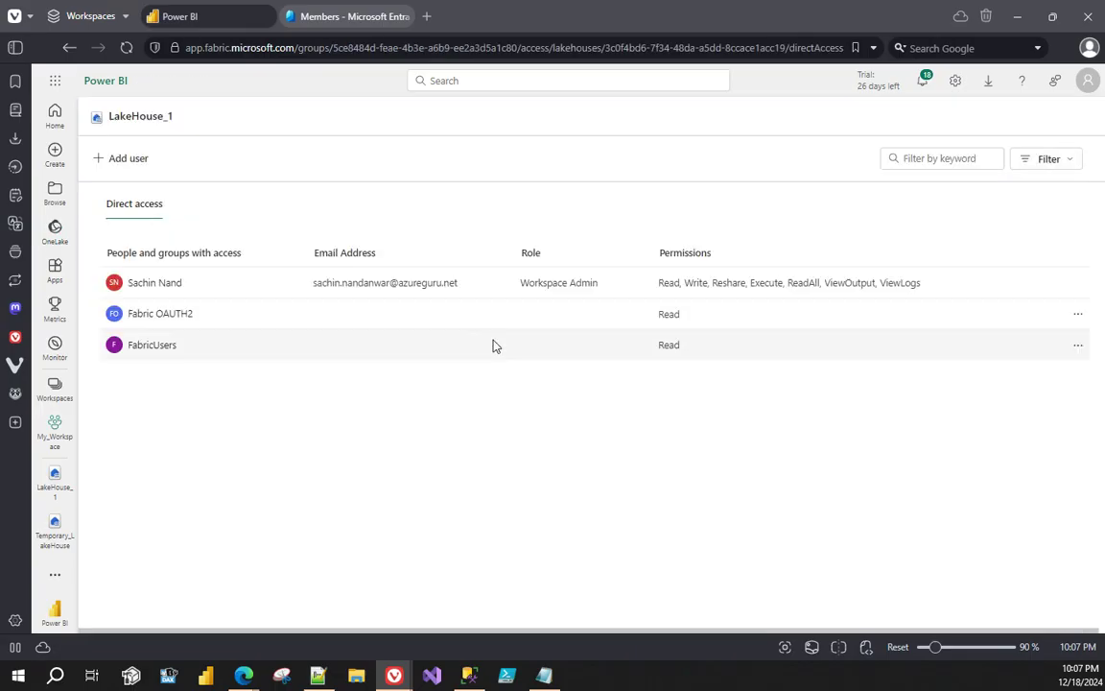
{"action": "left_click", "coordinate": [141, 163]}
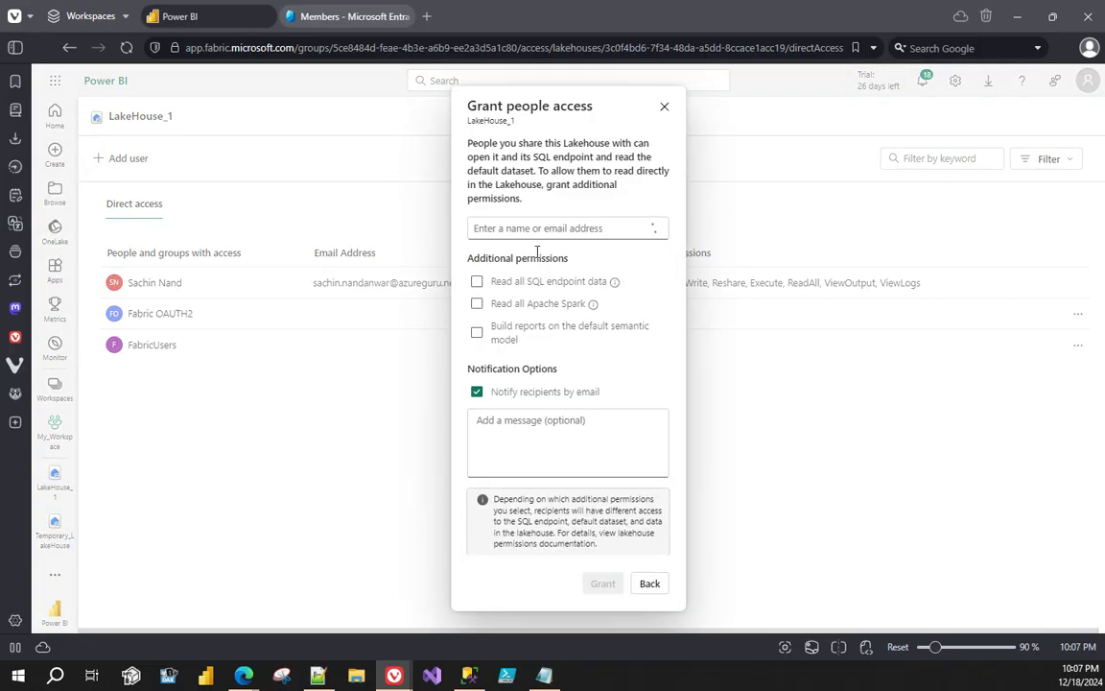
{"action": "left_click", "coordinate": [532, 230]}
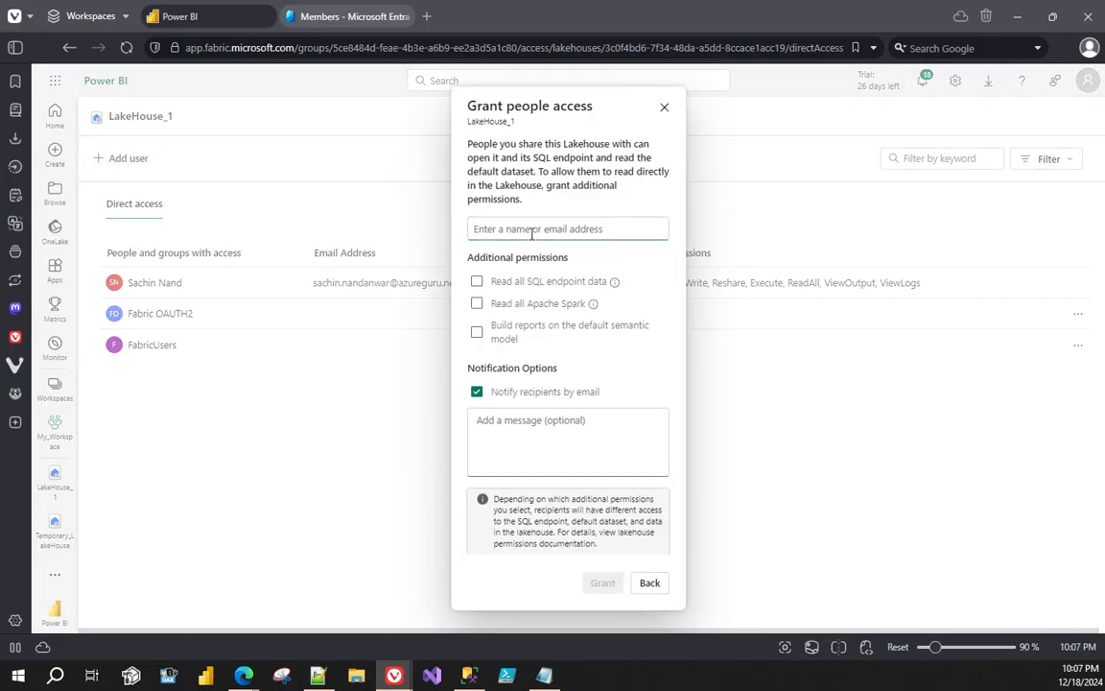
{"action": "type", "text": "fabric"}
{"action": "left_click", "coordinate": [523, 322]}
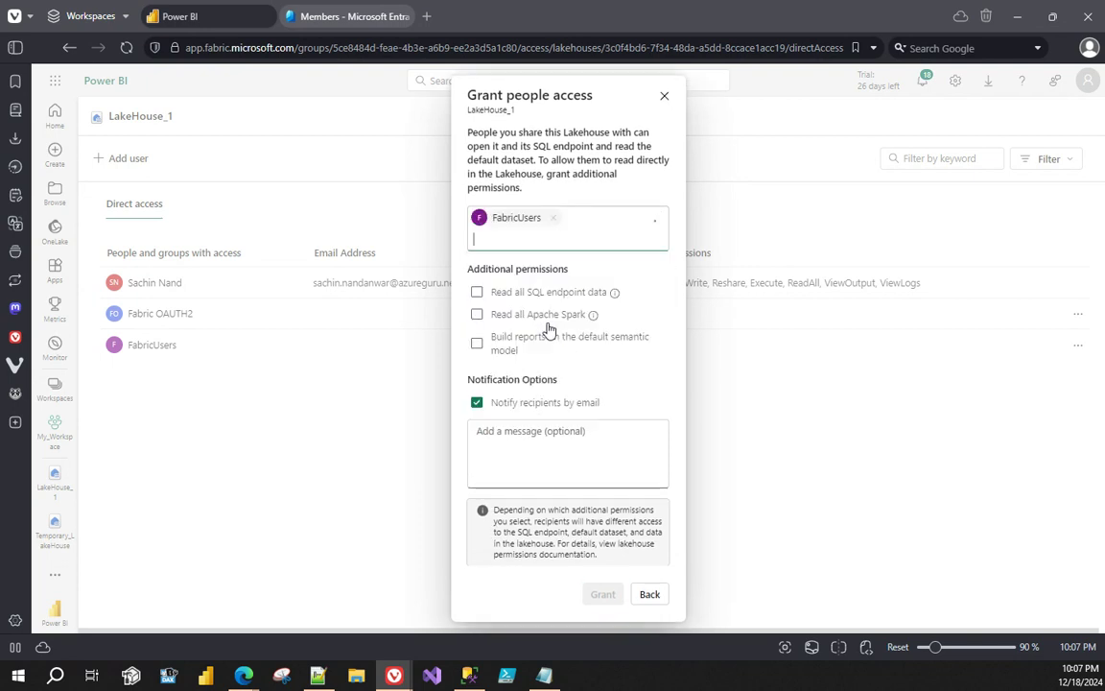
{"action": "left_click", "coordinate": [477, 294]}
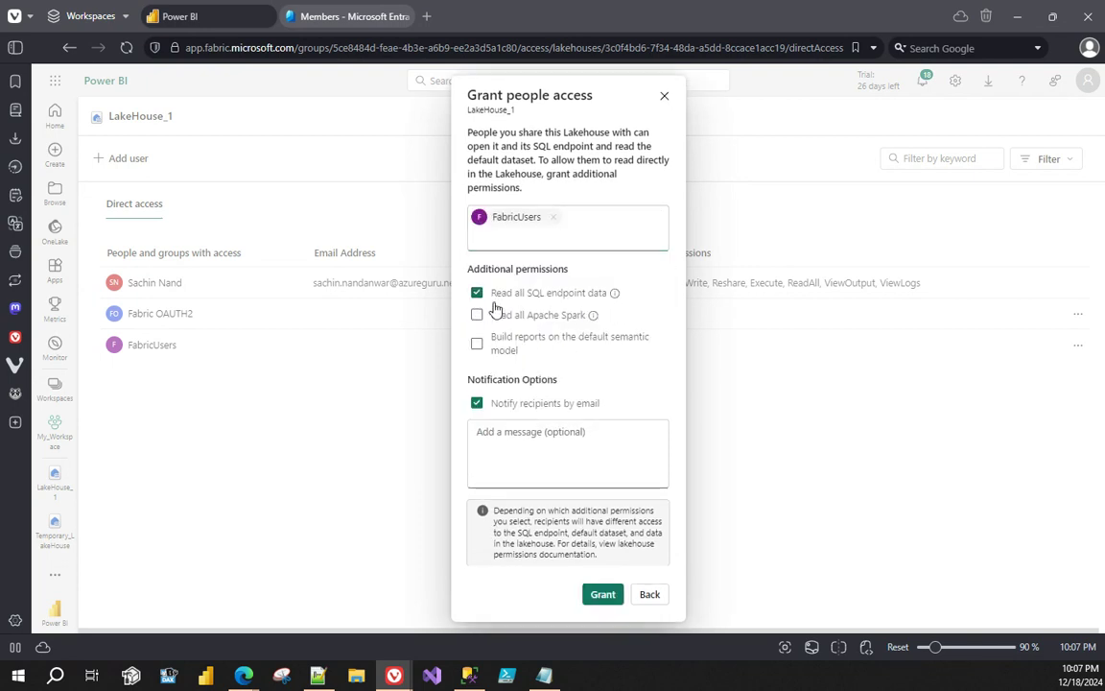
{"action": "left_click", "coordinate": [600, 593]}
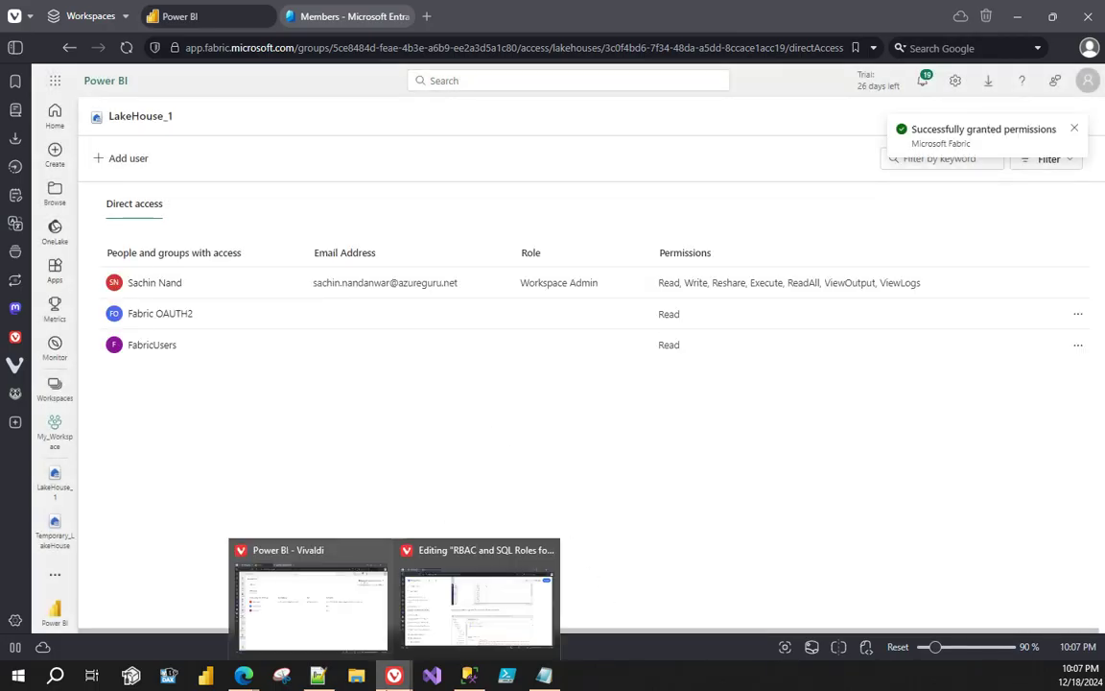
- Open a new private browser window and load app.fabric.microsoft.com in it
{"action": "left_click", "coordinate": [14, 15]}
{"action": "left_click", "coordinate": [661, 208]}
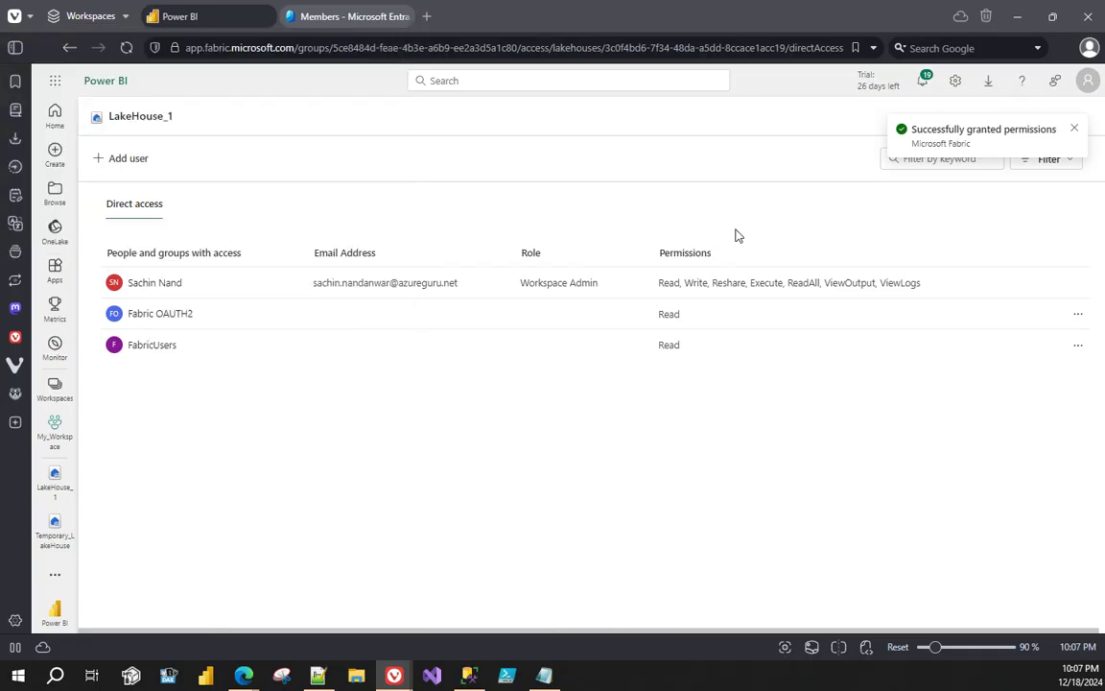
{"action": "key", "text": "super+d"}
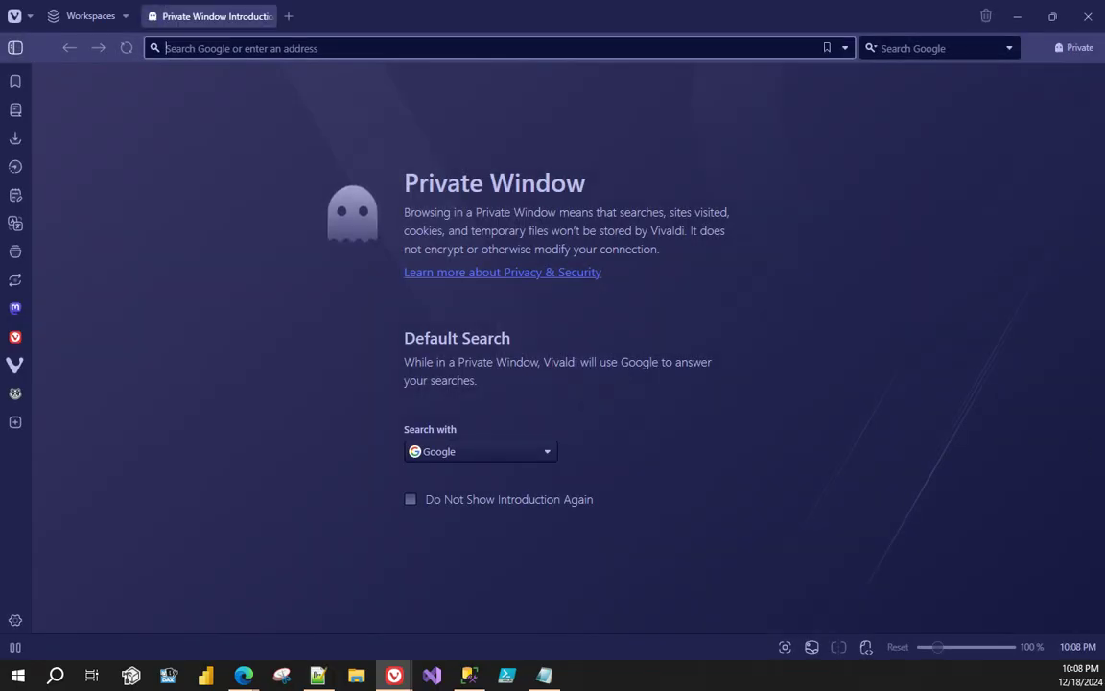
{"action": "left_click", "coordinate": [269, 49]}
{"action": "type", "text": "app.fabric.microsoft.com/"}
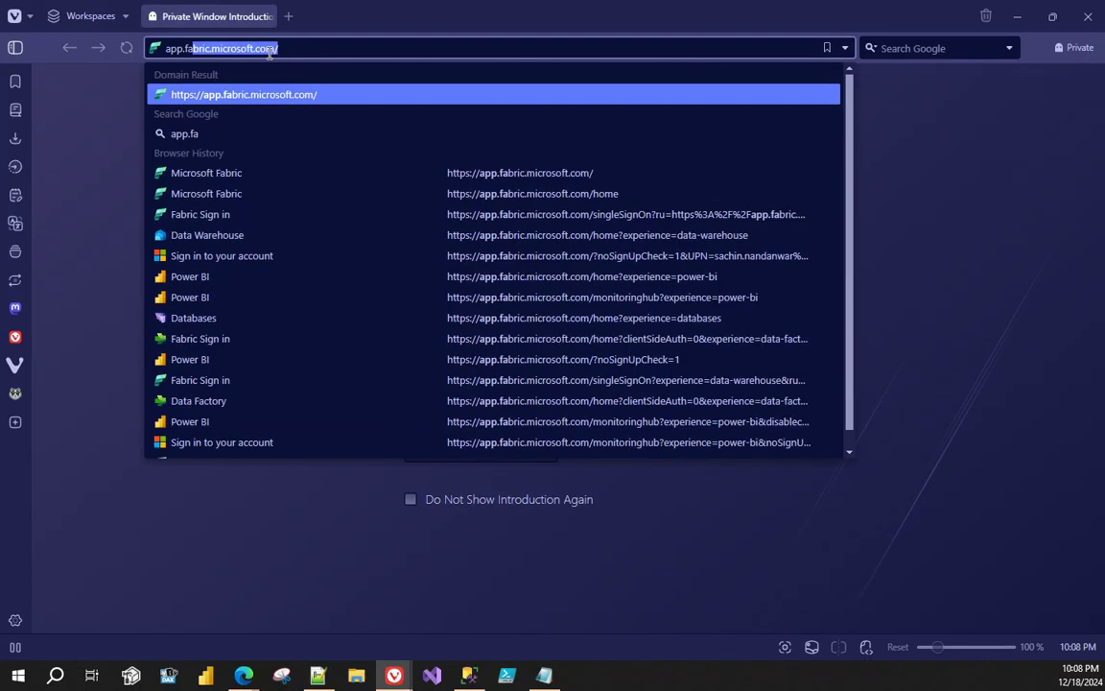
{"action": "key", "text": "Return"}
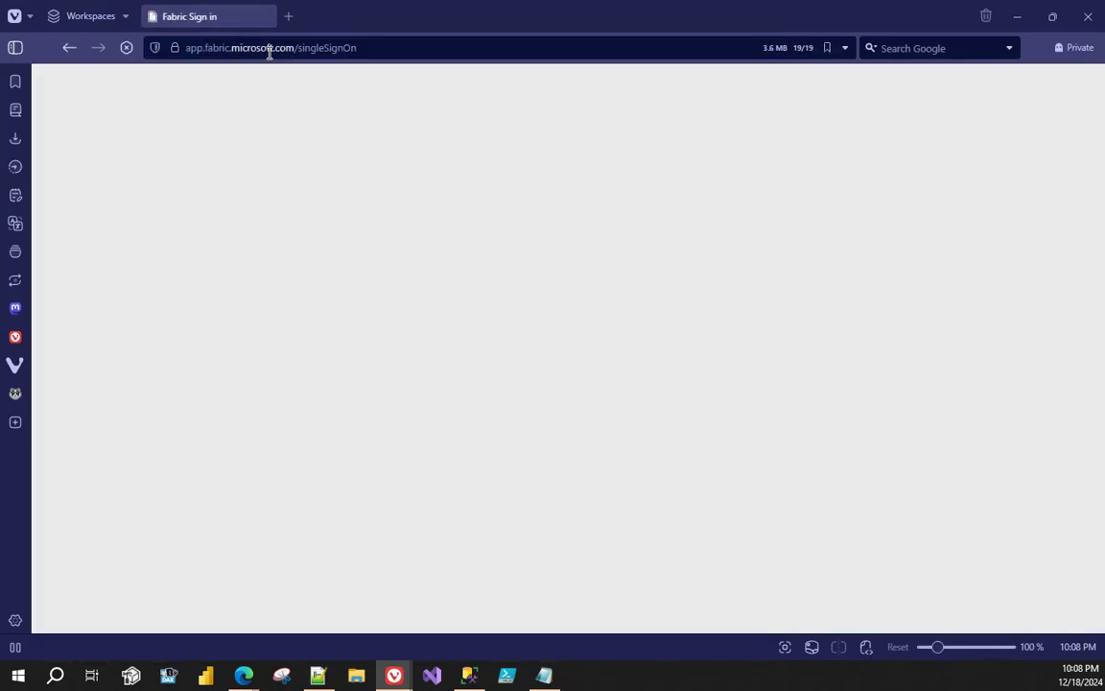
- Sign in to Fabric with the first test user's e-mail and account password, and decline to stay signed in
{"action": "left_click", "coordinate": [331, 323]}
{"action": "key", "text": "ctrl+v"}
{"action": "left_click", "coordinate": [248, 457]}
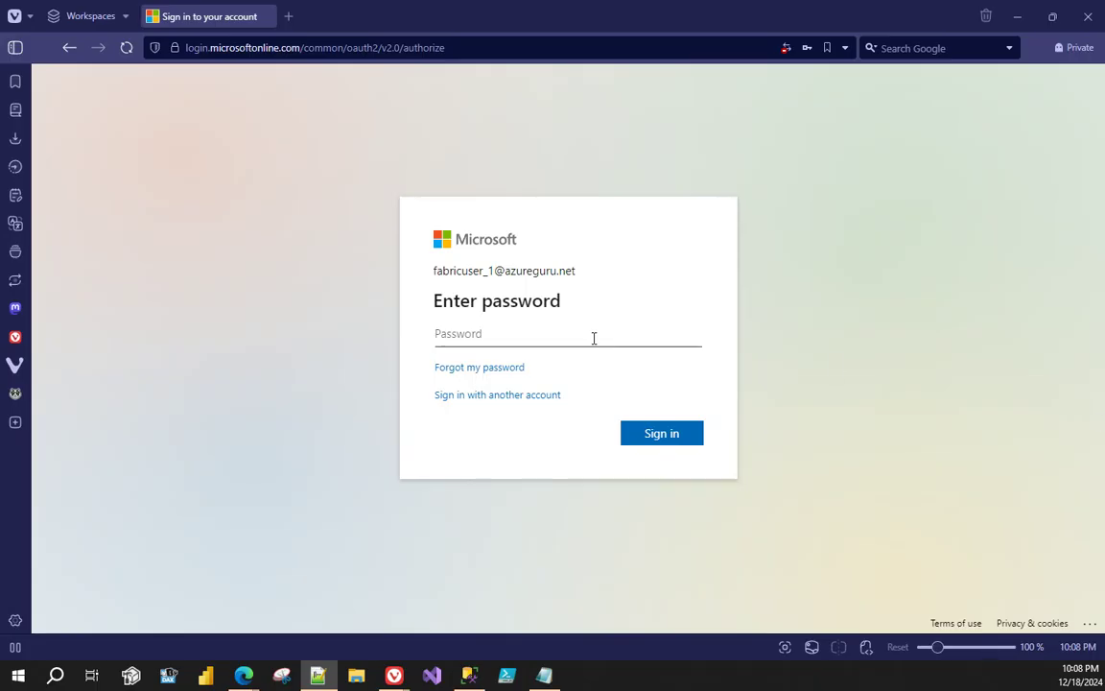
{"action": "left_click", "coordinate": [599, 337]}
{"action": "key", "text": "ctrl+v"}
{"action": "left_click", "coordinate": [693, 440]}
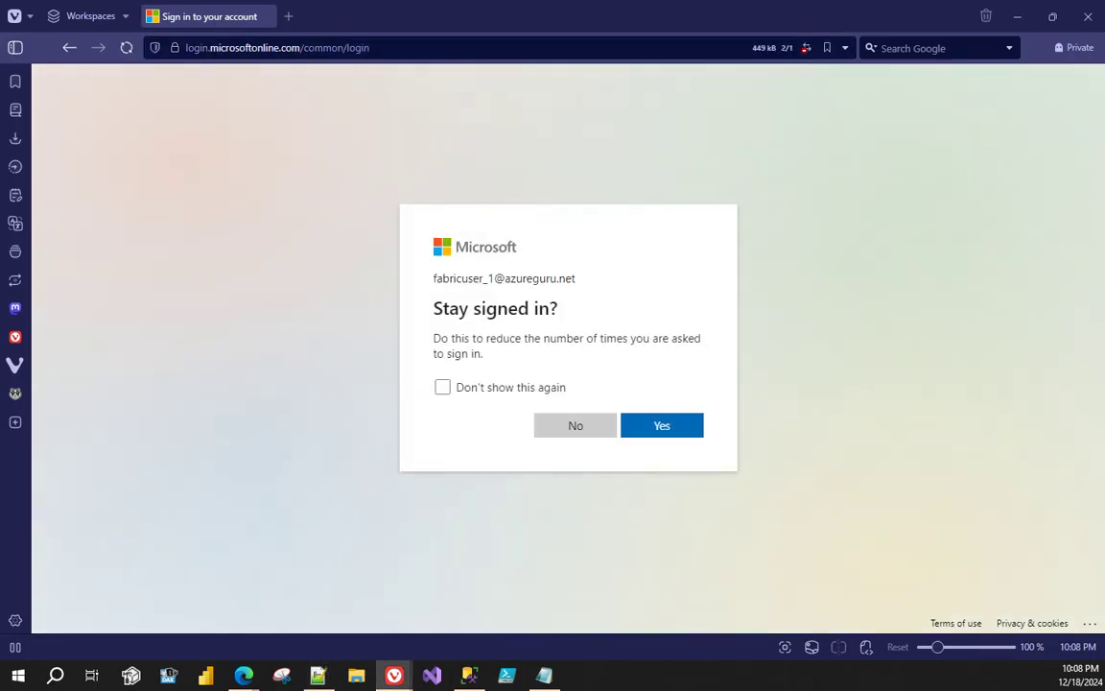
{"action": "left_click", "coordinate": [604, 431]}
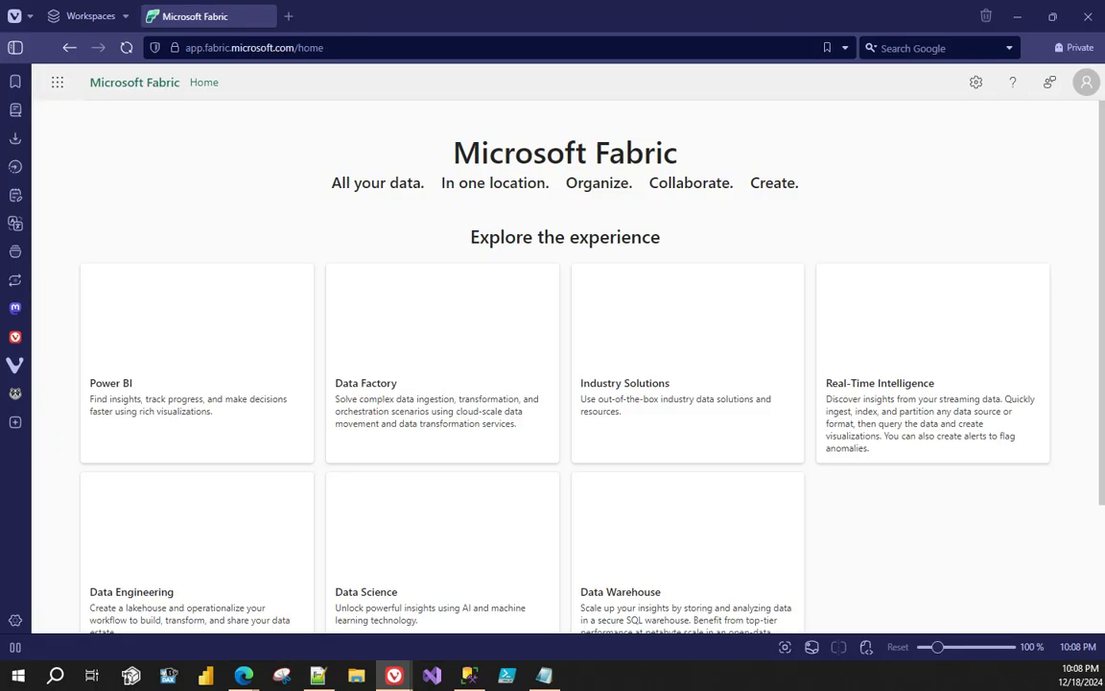
- Switch to the Power BI experience, open LakeHouse_1 from the recent items and dismiss the T-SQL query tip
{"action": "left_click", "coordinate": [57, 599]}
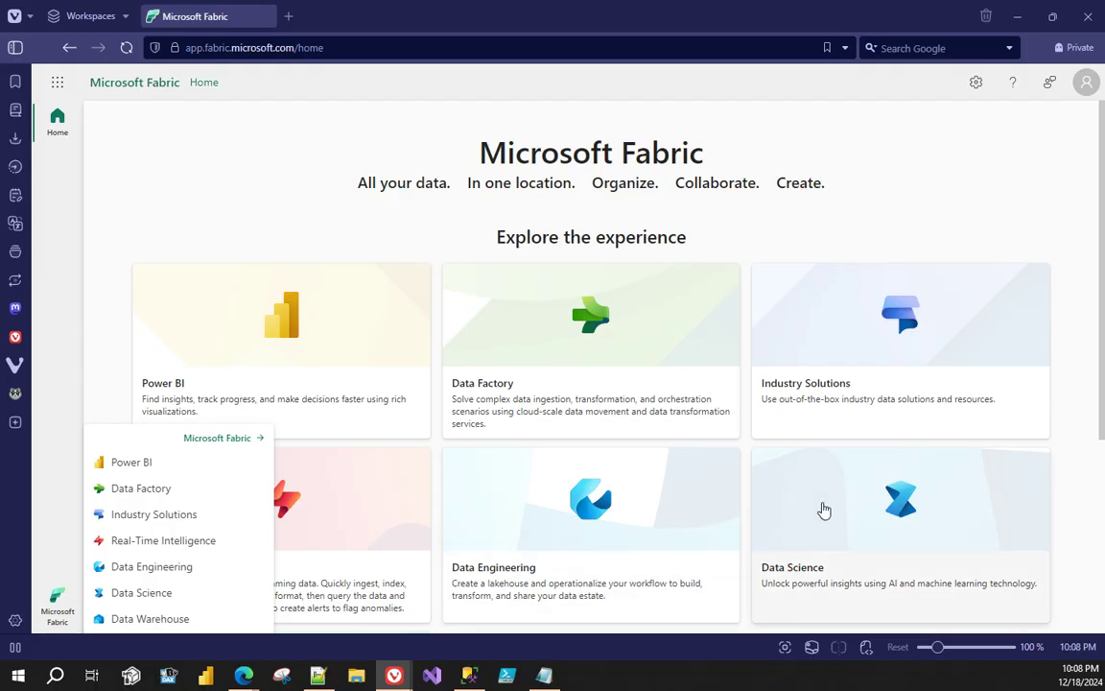
{"action": "left_click", "coordinate": [129, 465]}
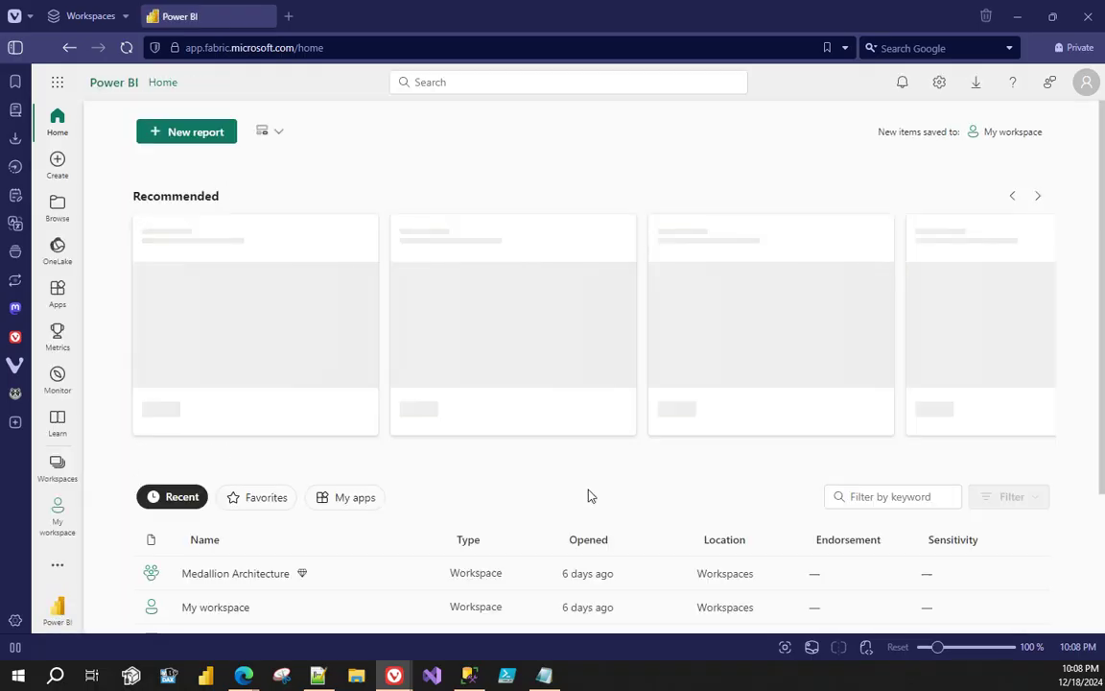
{"action": "scroll", "coordinate": [284, 501], "scroll_direction": "down", "scroll_amount": 2}
{"action": "left_click", "coordinate": [227, 489]}
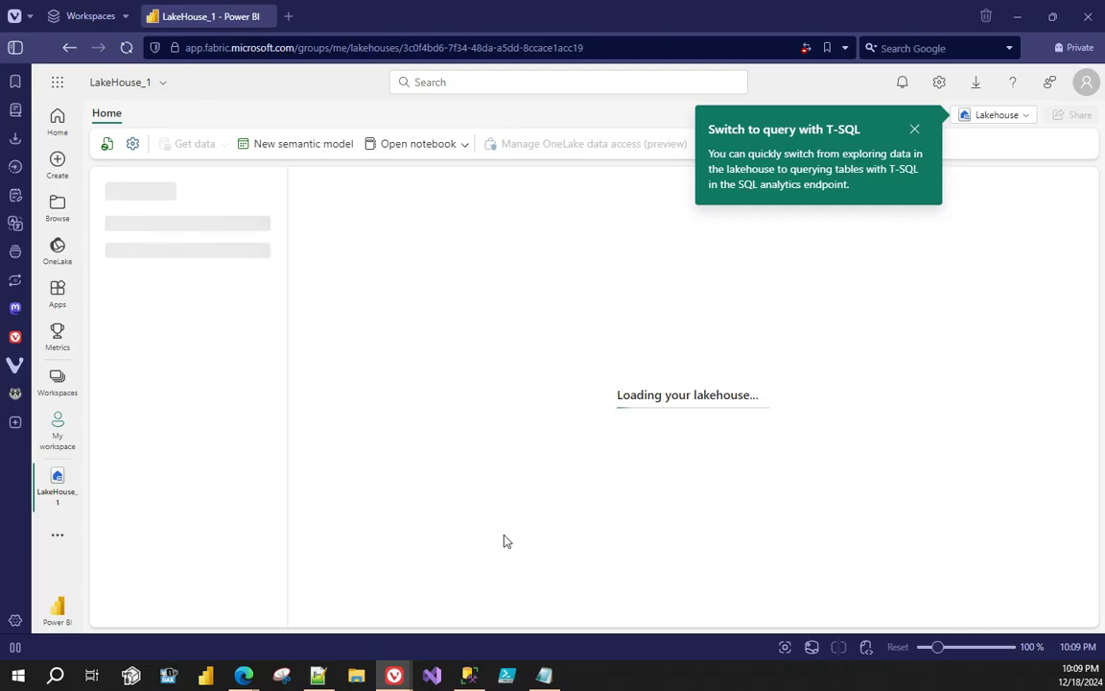
{"action": "left_click", "coordinate": [915, 131]}
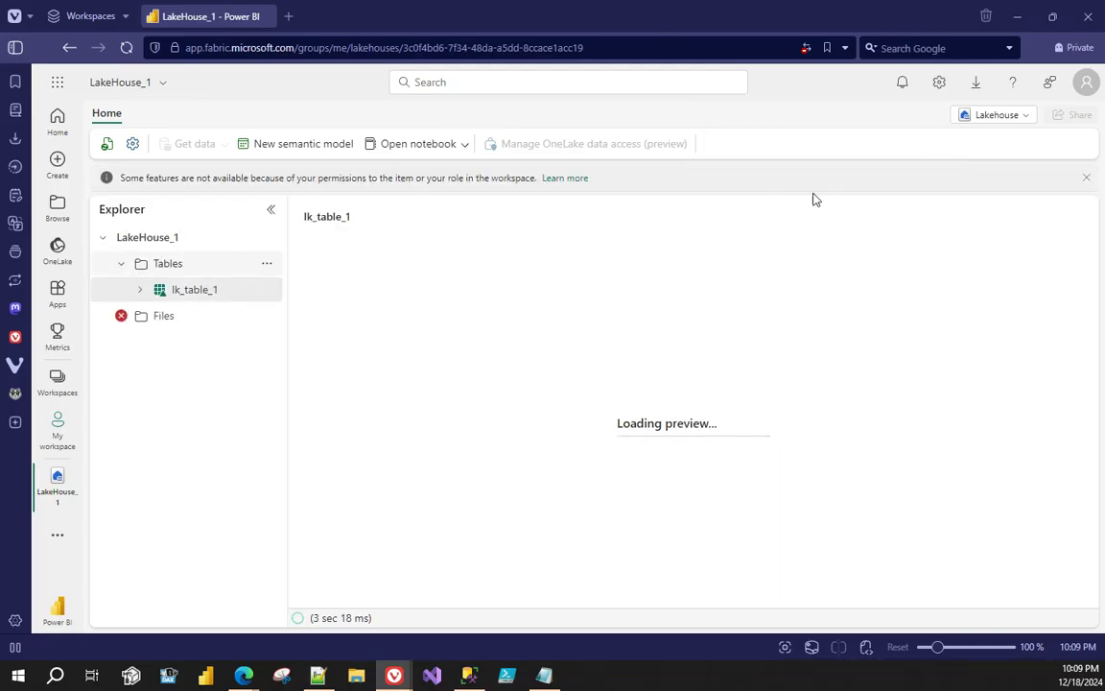
- Switch LakeHouse_1 to the SQL analytics endpoint and preview the data of lk_table_1 and lk_table_2
{"action": "left_click", "coordinate": [990, 115]}
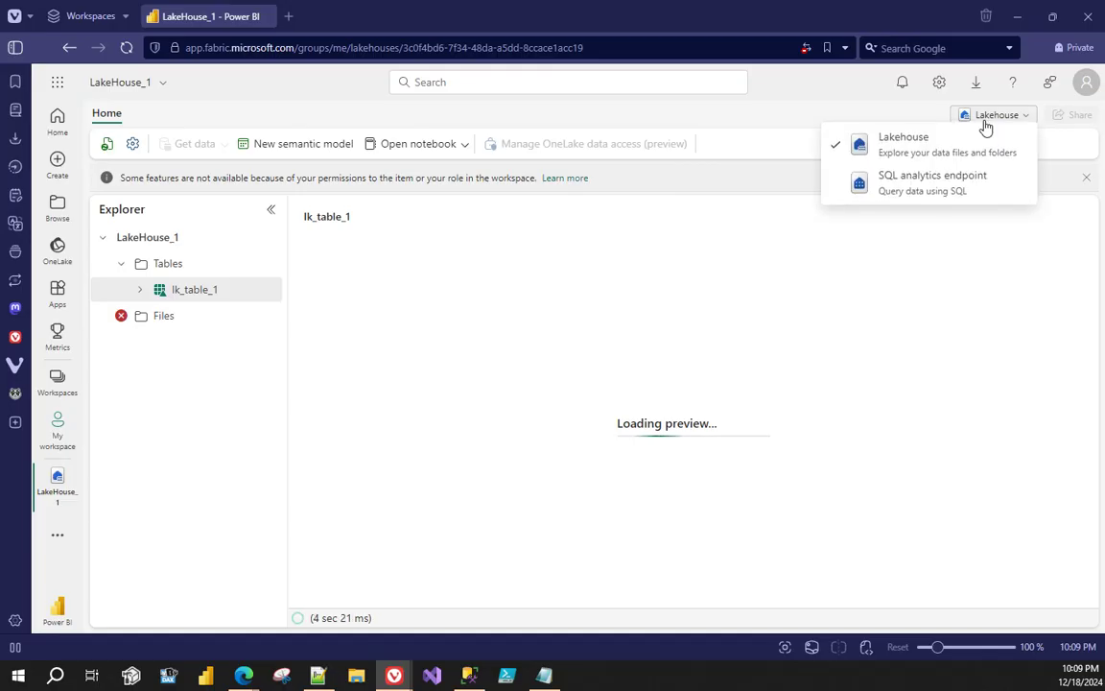
{"action": "left_click", "coordinate": [910, 191]}
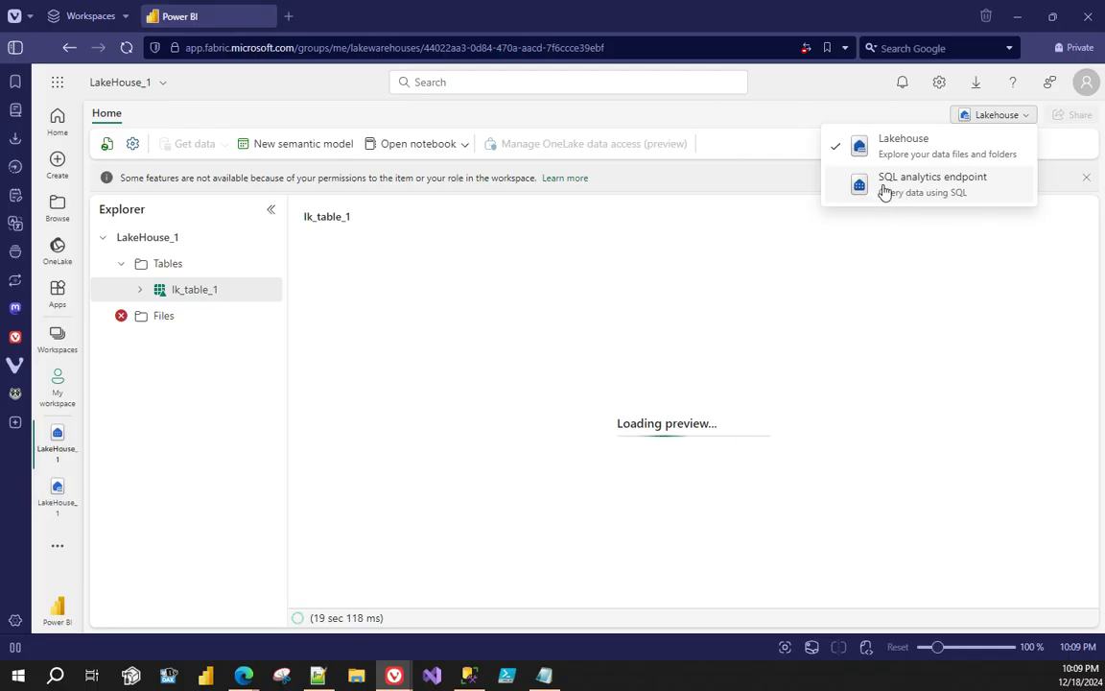
{"action": "left_click", "coordinate": [884, 191]}
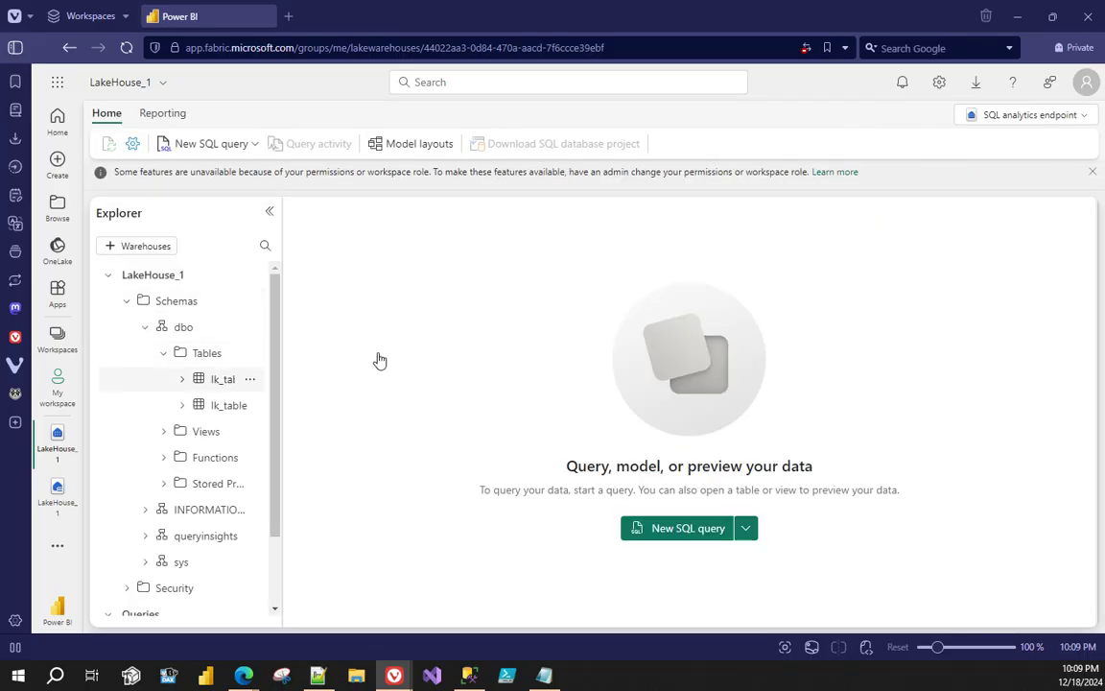
{"action": "left_click", "coordinate": [116, 376]}
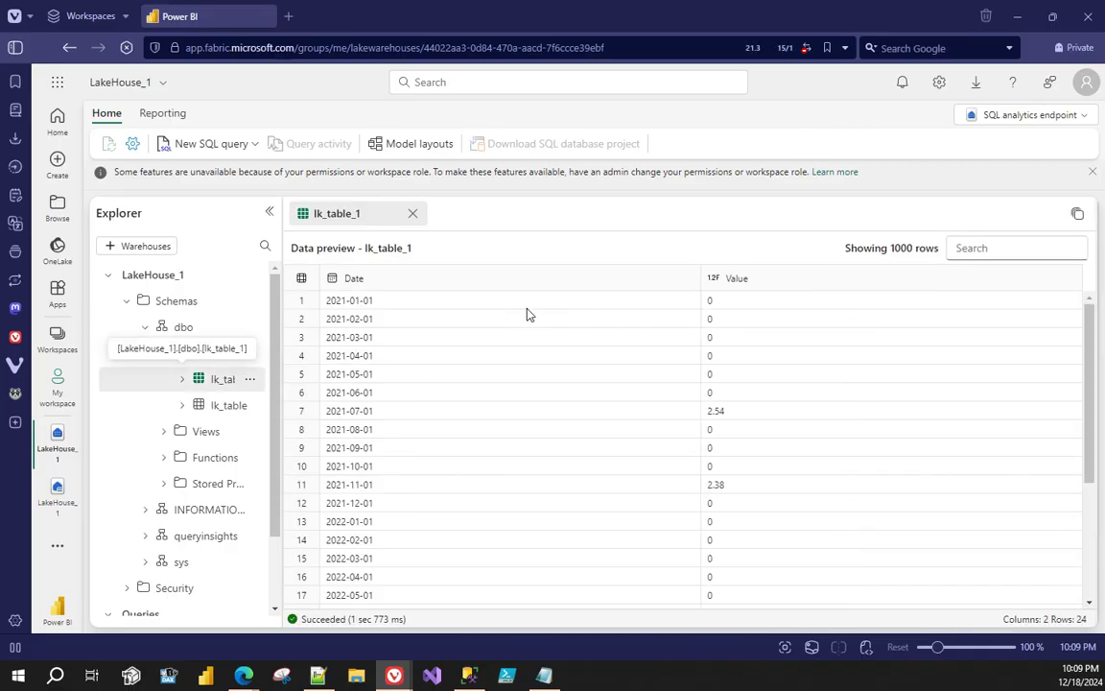
{"action": "left_click", "coordinate": [225, 407]}
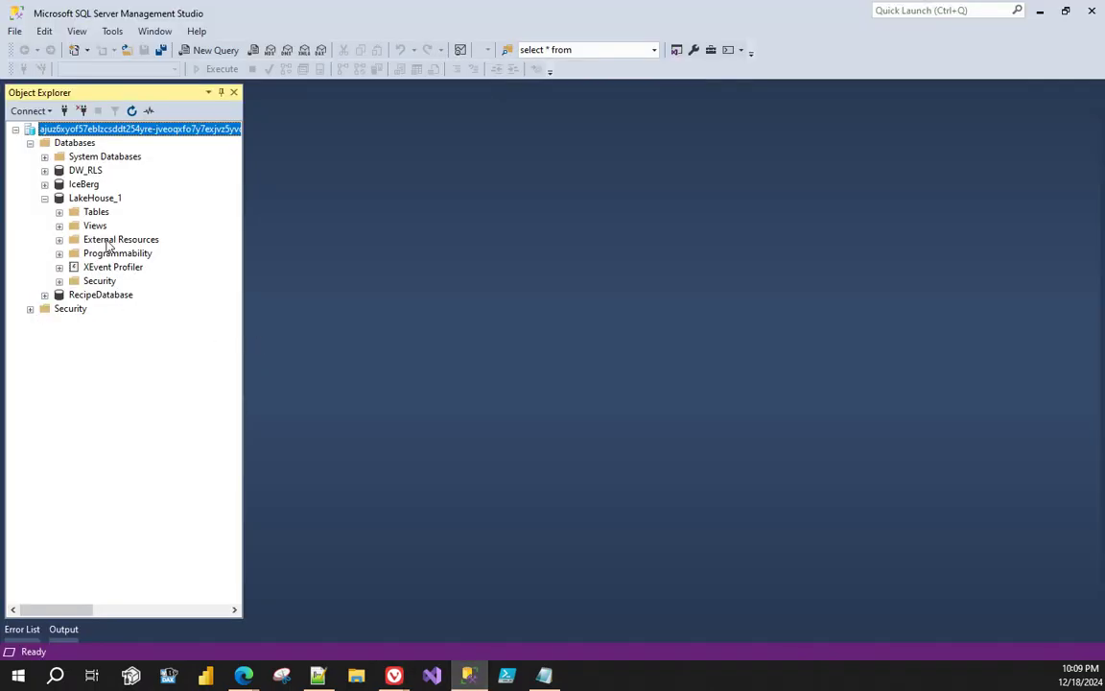
- Switch to SQL Server Management Studio and expand the list of users in LakeHouse_1's Security folder
{"action": "left_click", "coordinate": [60, 280]}
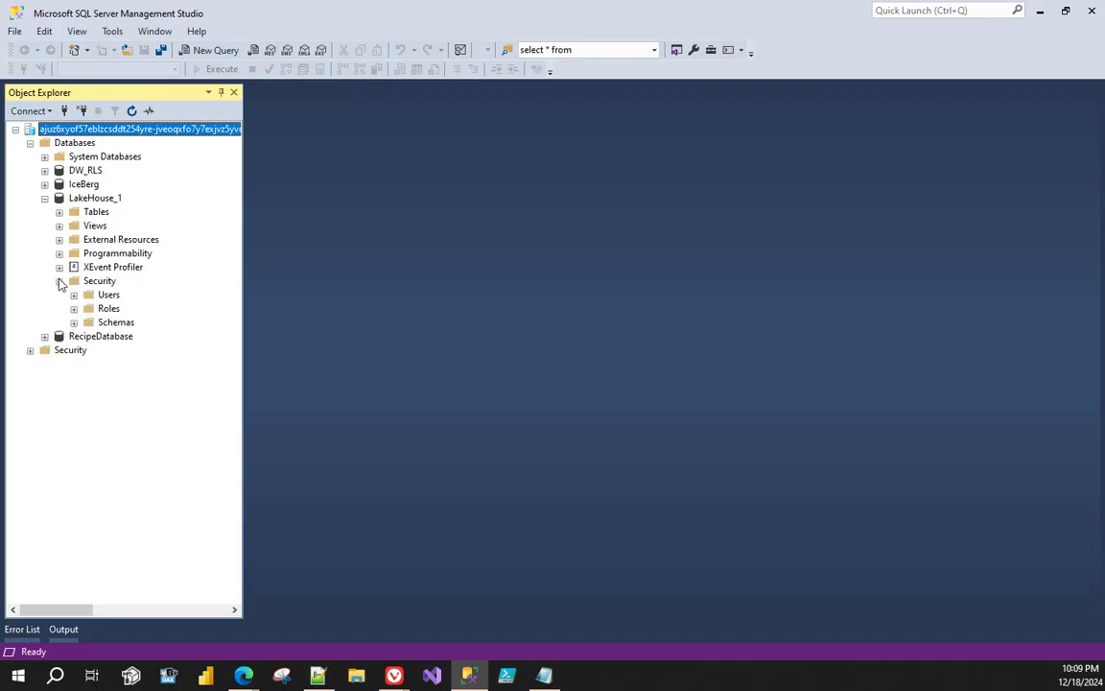
{"action": "left_click", "coordinate": [74, 296]}
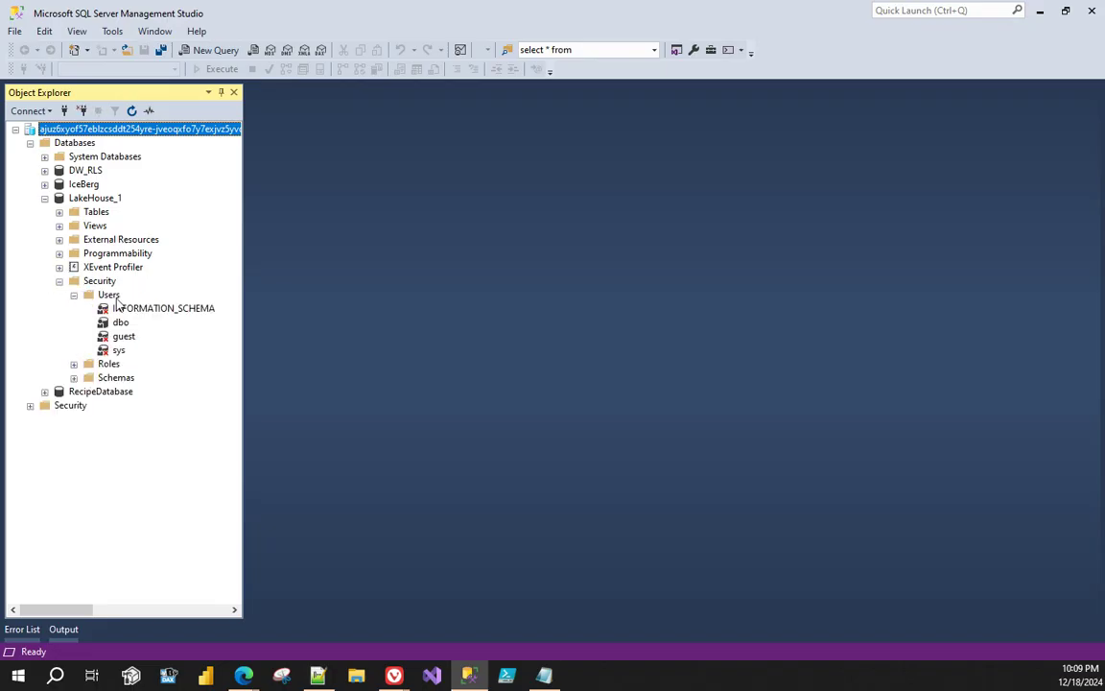
- Refresh the Users folder of LakeHouse_1 and compare it with the lakehouse's direct access permissions in the browser
{"action": "left_click", "coordinate": [109, 294]}
{"action": "left_click", "coordinate": [134, 112]}
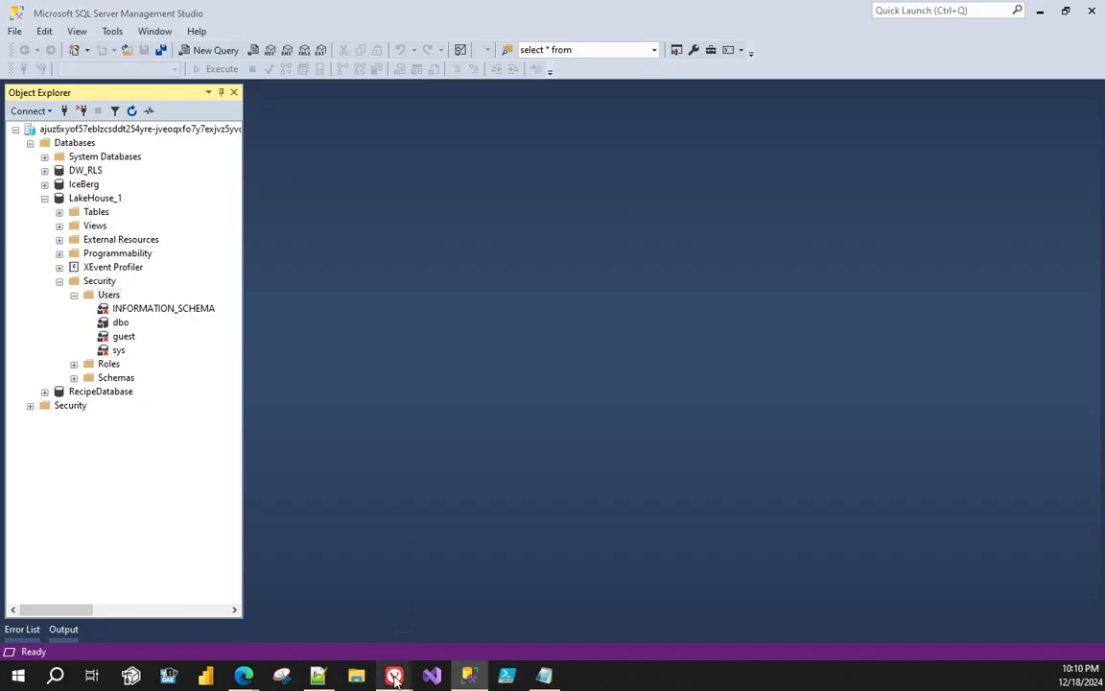
{"action": "mouse_move", "coordinate": [393, 675]}
{"action": "left_click", "coordinate": [246, 612]}
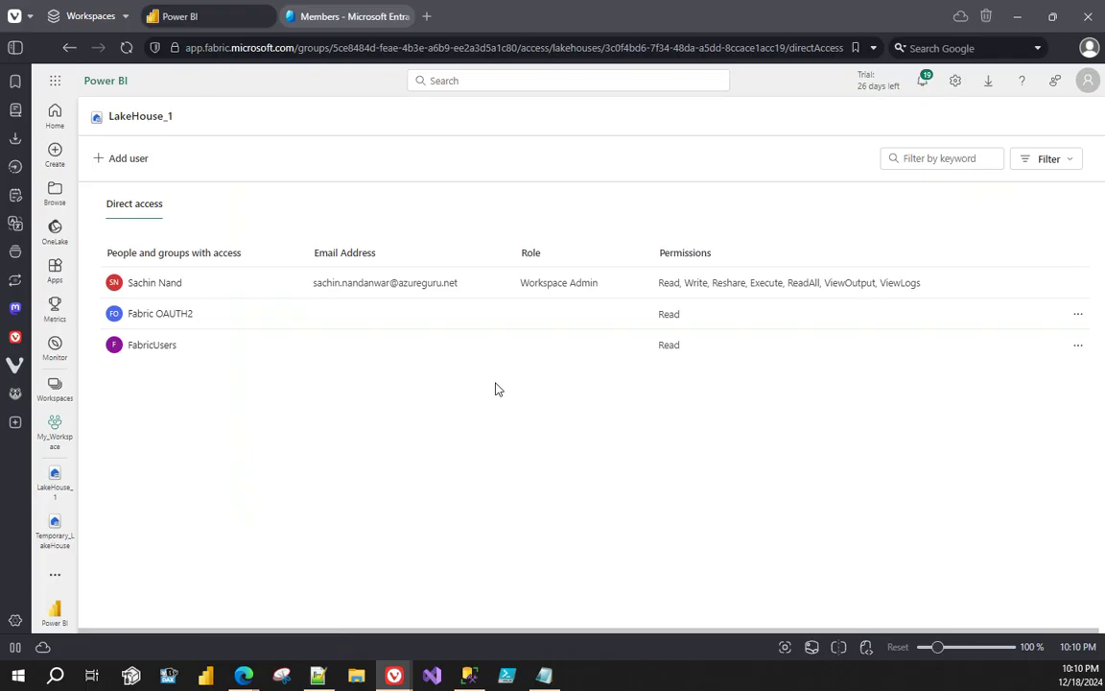
{"action": "left_click", "coordinate": [469, 675]}
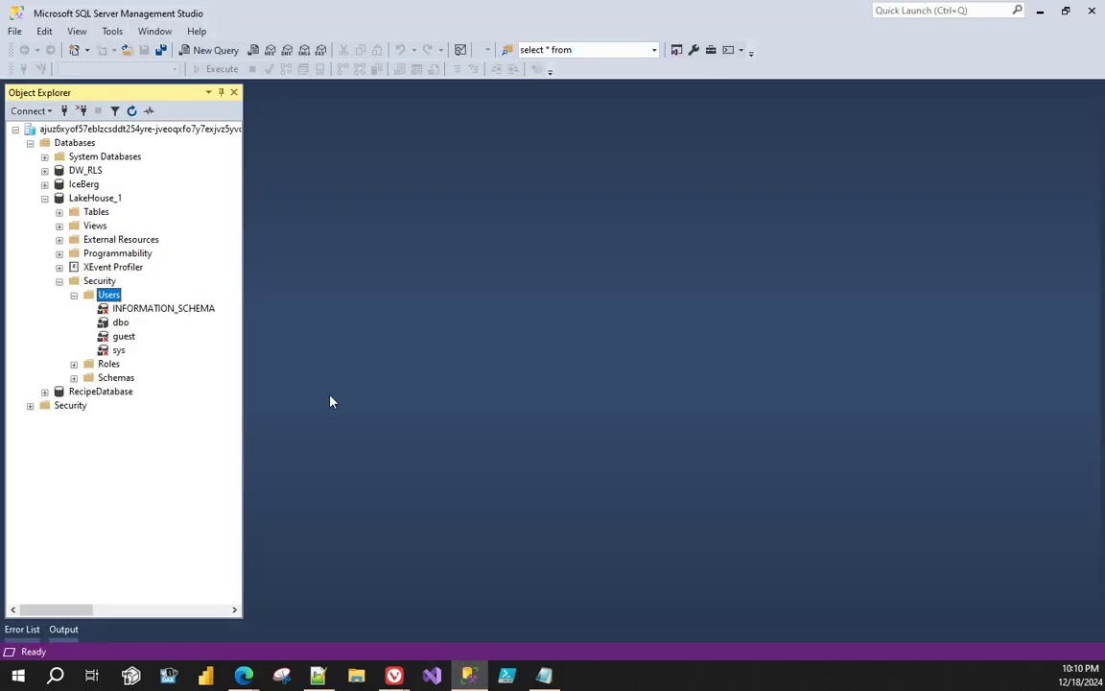
- Switch to the browser and remove the FabricUsers group's direct access to LakeHouse_1
{"action": "mouse_move", "coordinate": [394, 676]}
{"action": "left_click", "coordinate": [205, 553]}
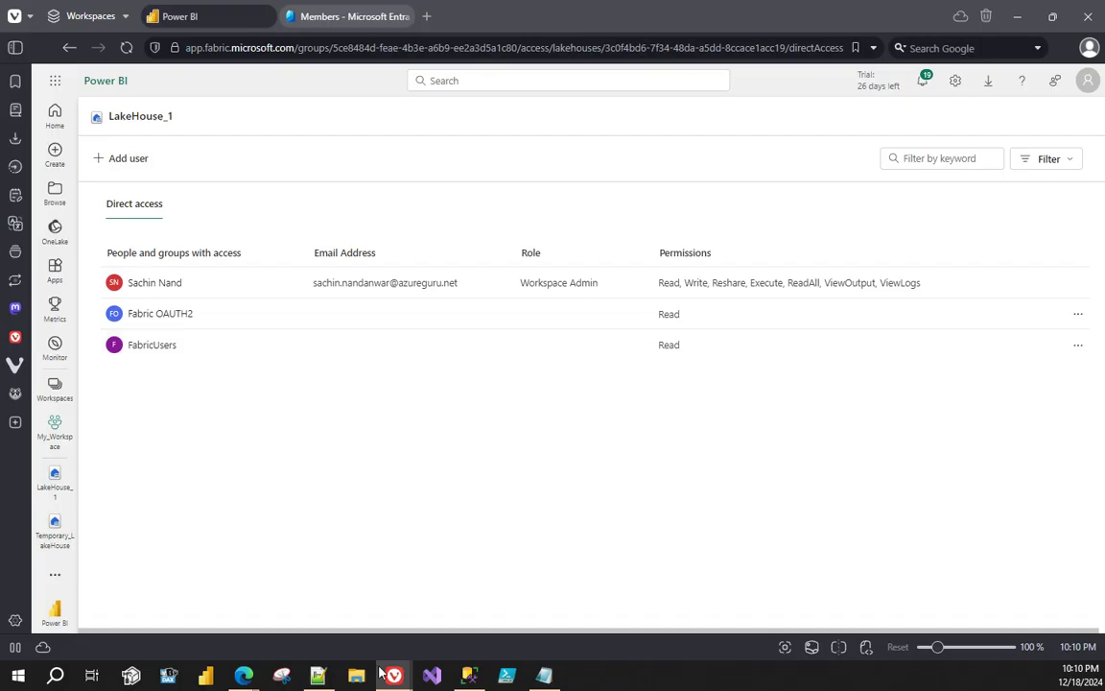
{"action": "mouse_move", "coordinate": [398, 678]}
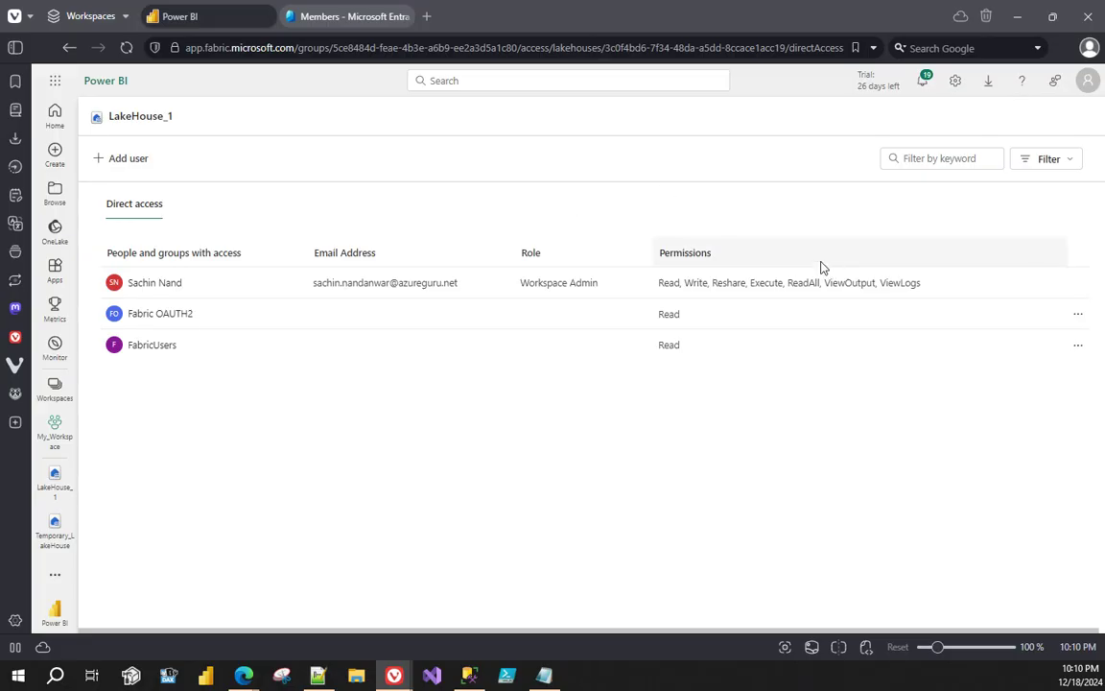
{"action": "left_click", "coordinate": [1075, 354]}
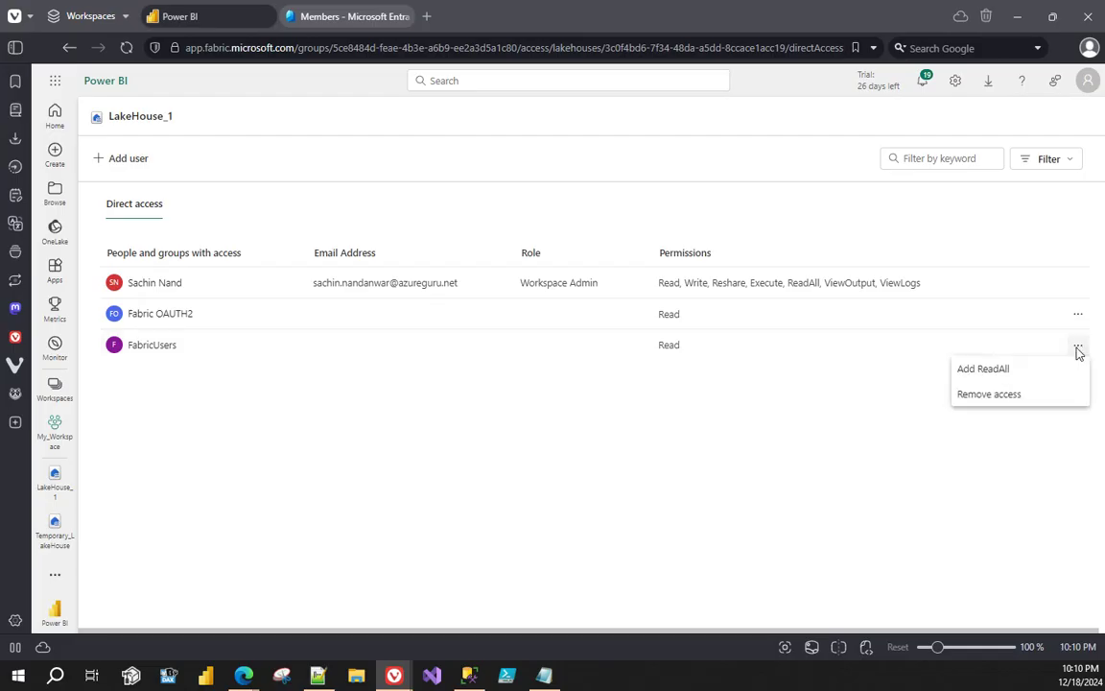
{"action": "left_click", "coordinate": [986, 397]}
{"action": "left_click", "coordinate": [592, 381]}
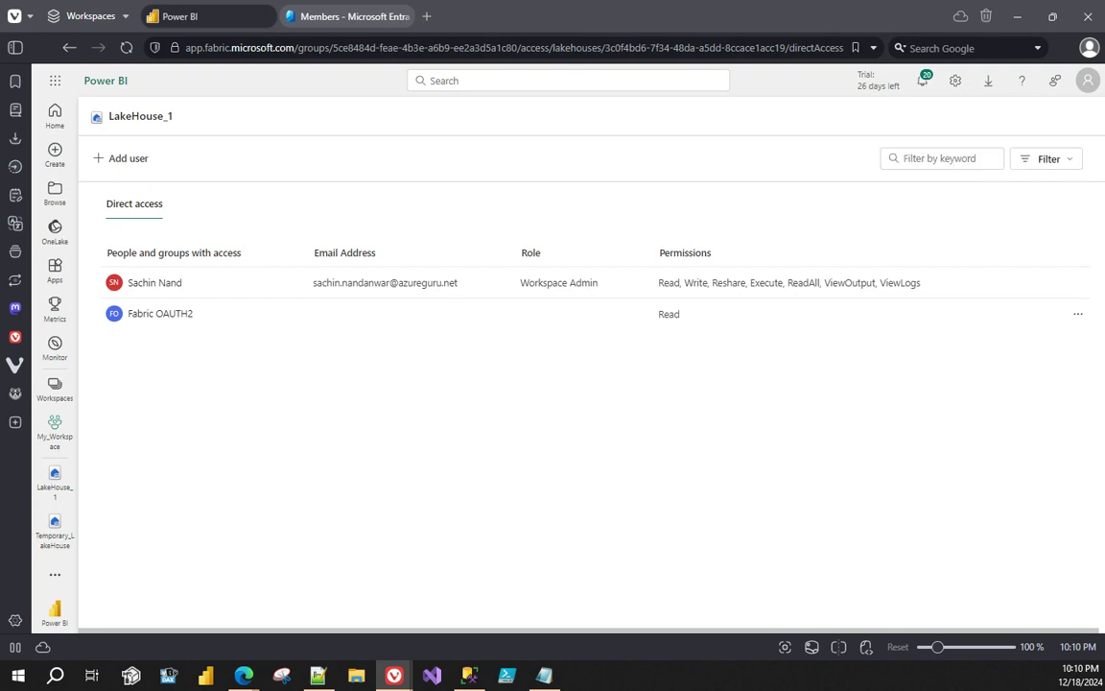
- Switch back to SQL Server Management Studio to recheck the users of LakeHouse_1
{"action": "left_click", "coordinate": [483, 679]}
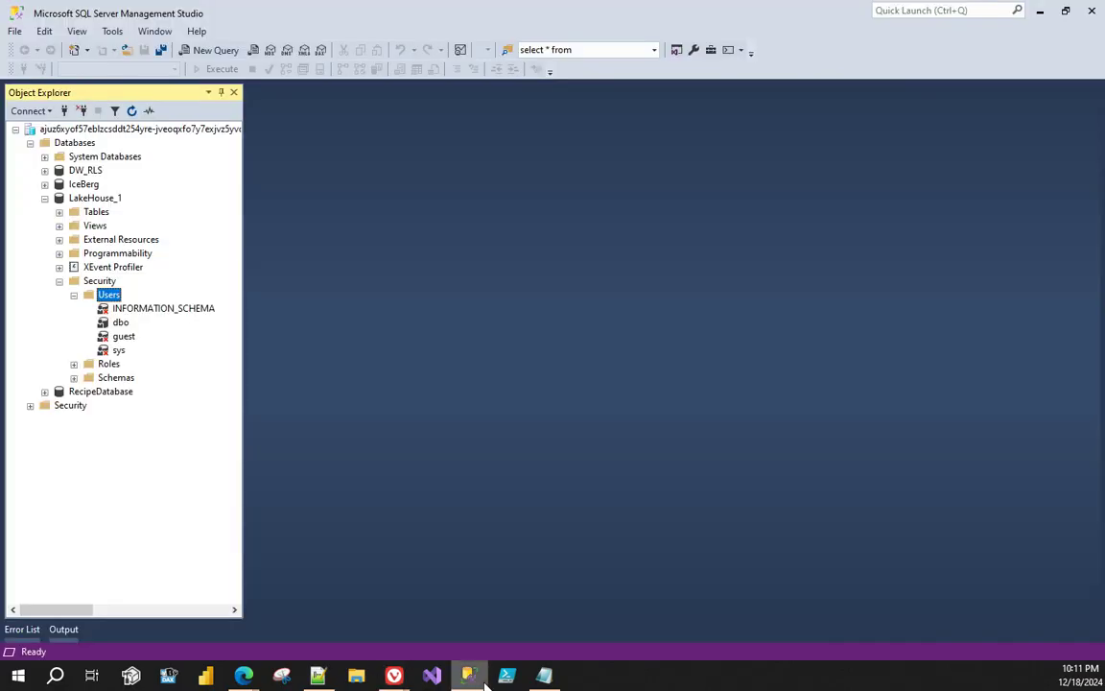